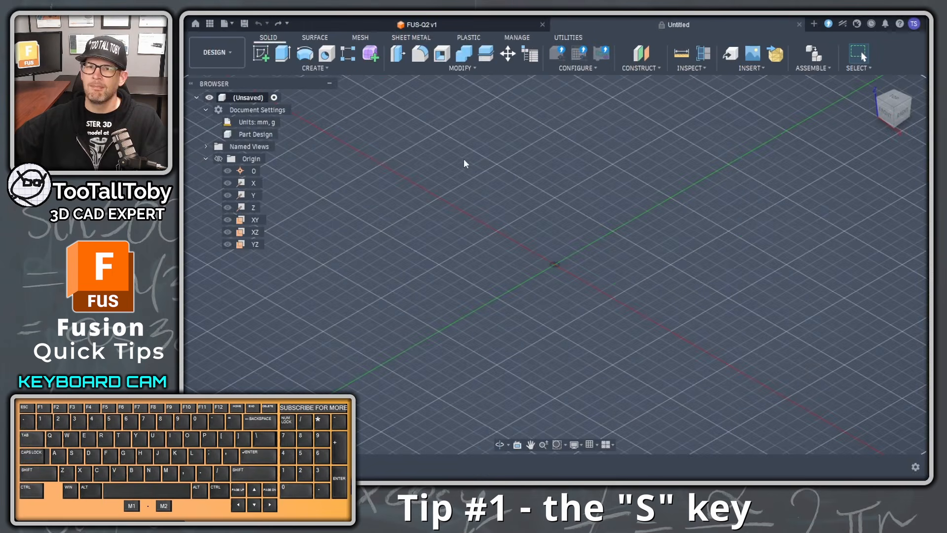
Start a new sketch on the XZ origin plane.
left_click(254, 233)
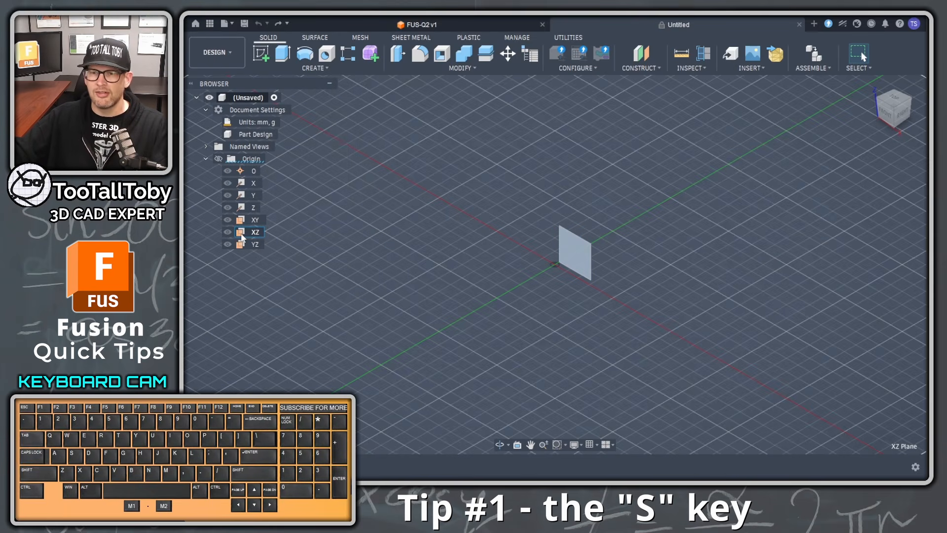
left_click(270, 234)
left_click(255, 232)
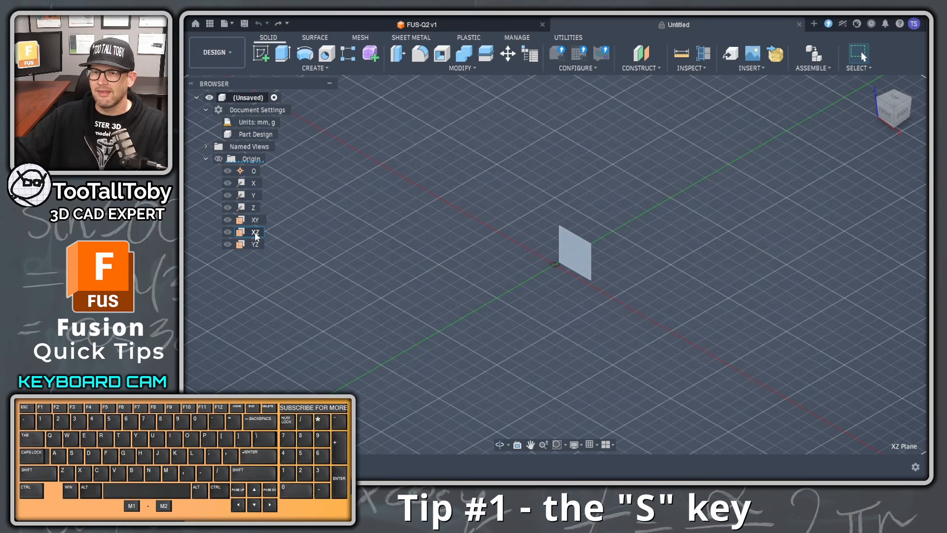
key("s")
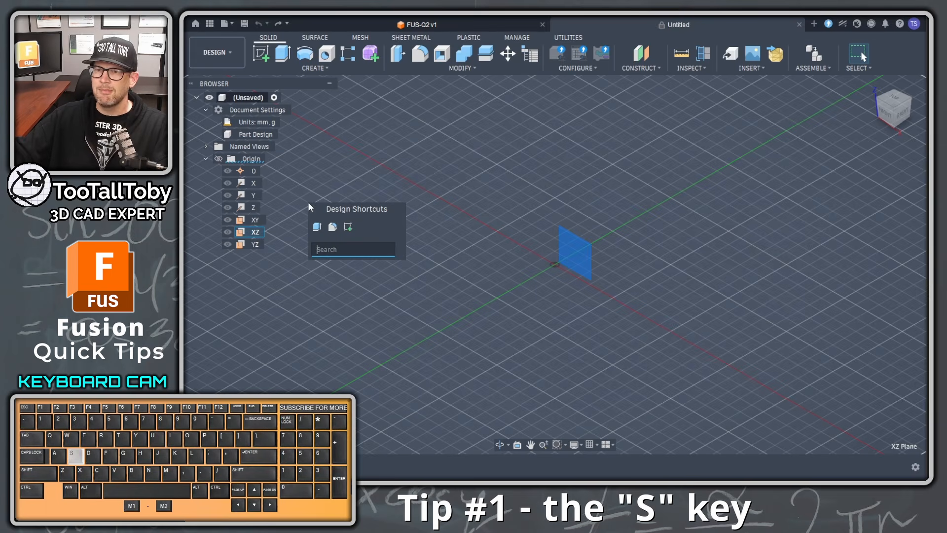
left_click(348, 225)
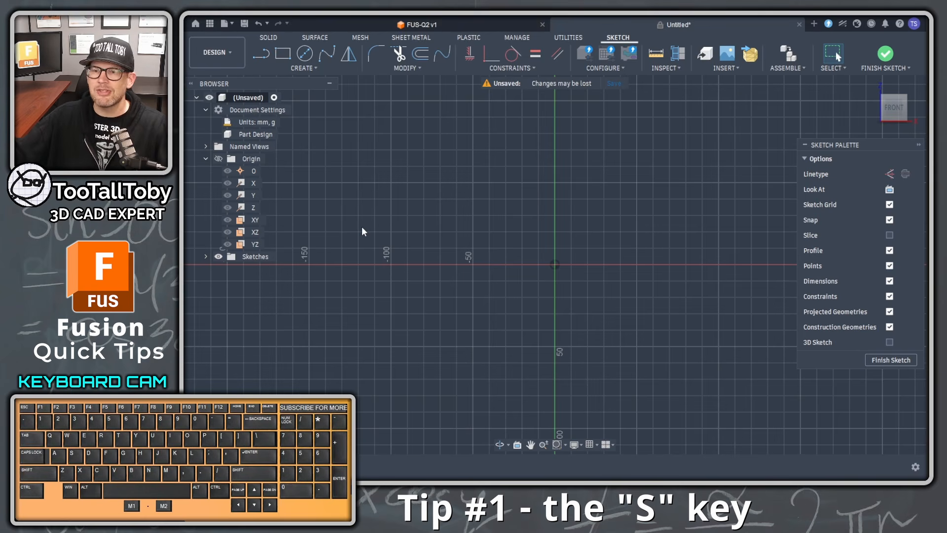
Draw a closed L-shaped line profile from the origin, about 93 mm tall, with the step cut out of its upper right corner.
key("s")
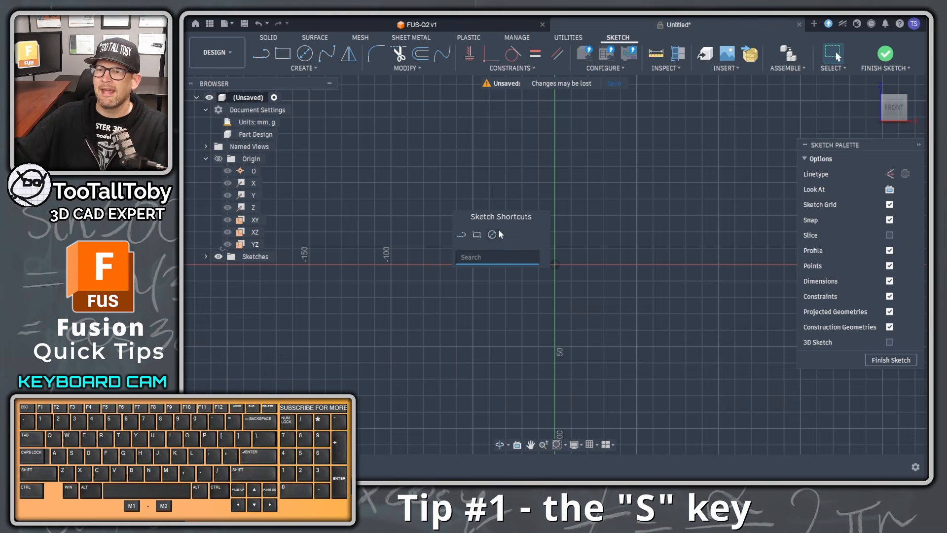
left_click(461, 235)
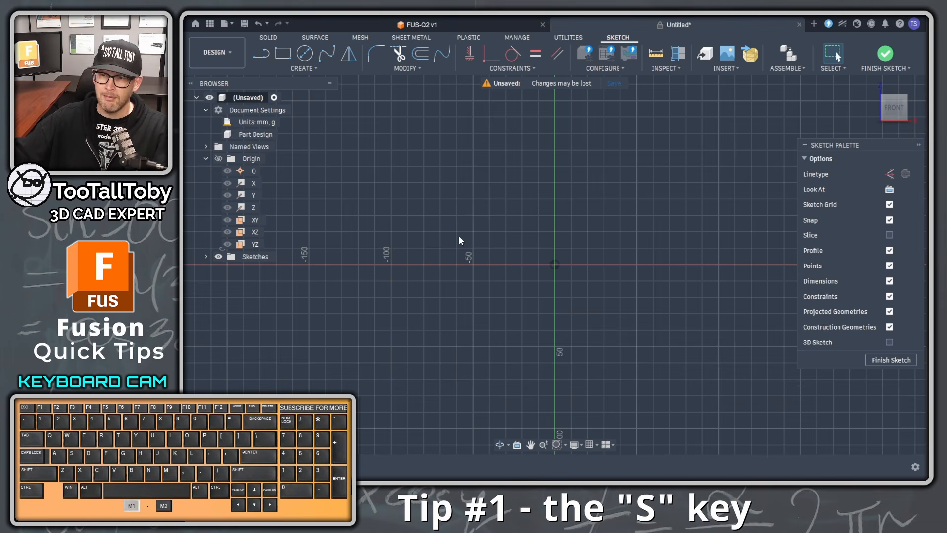
left_click(554, 265)
left_click(728, 265)
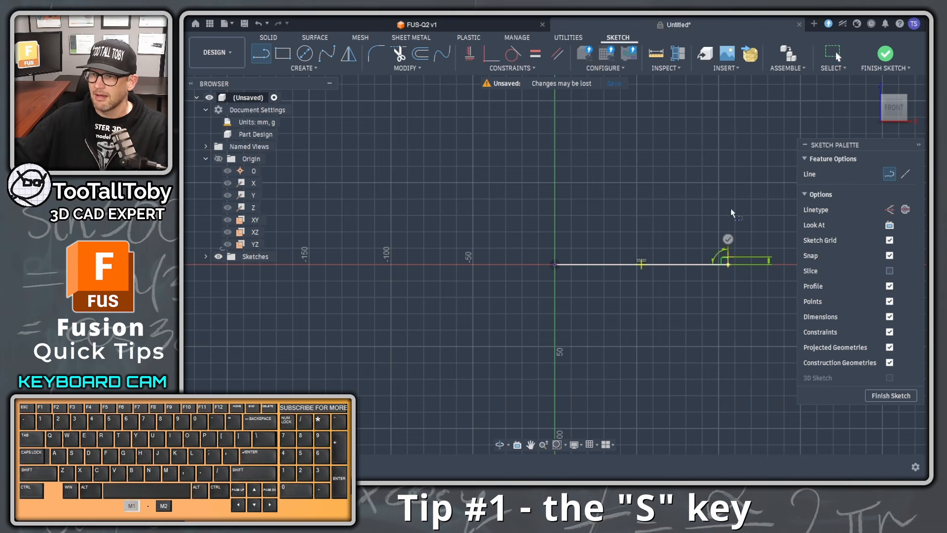
left_click(728, 170)
left_click(641, 170)
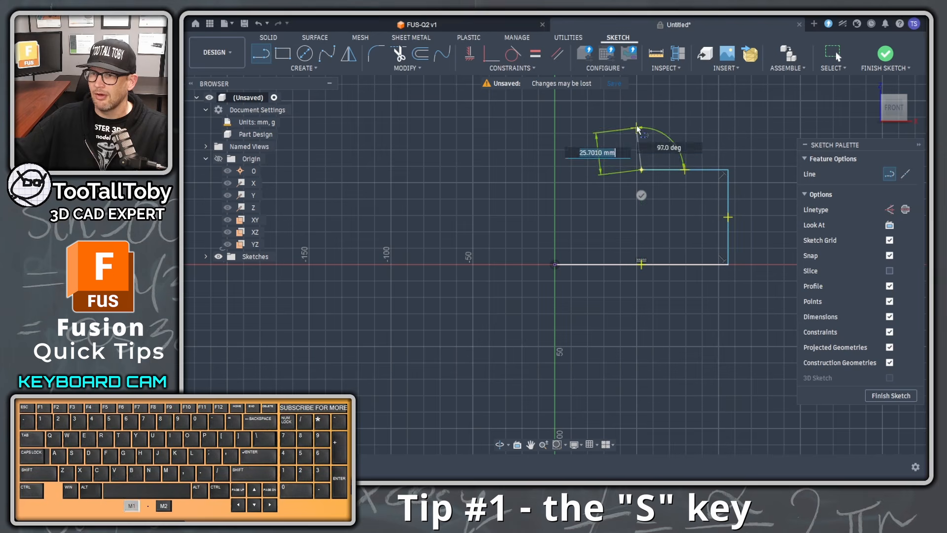
left_click(641, 112)
mouse_move(568, 115)
left_mouse_down()
mouse_move(558, 111)
mouse_move(555, 265)
left_mouse_up()
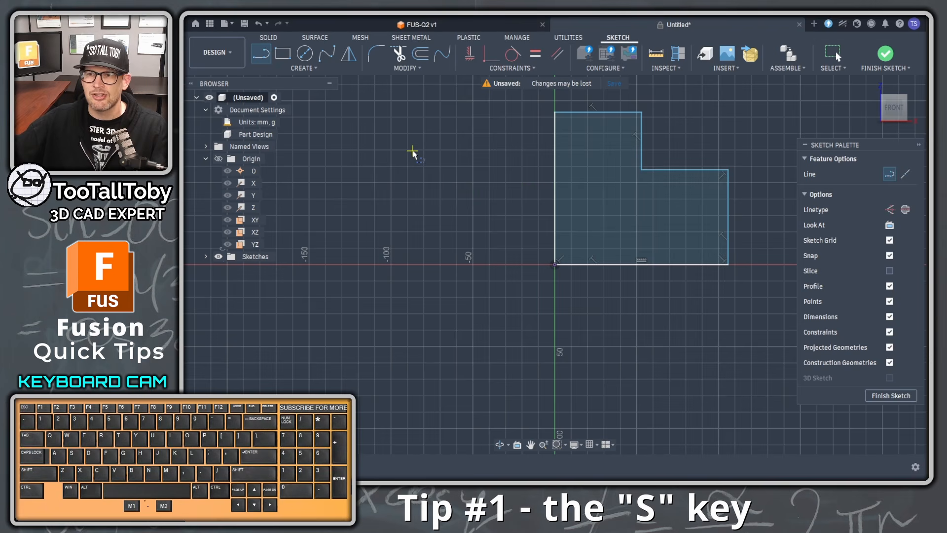
key("s")
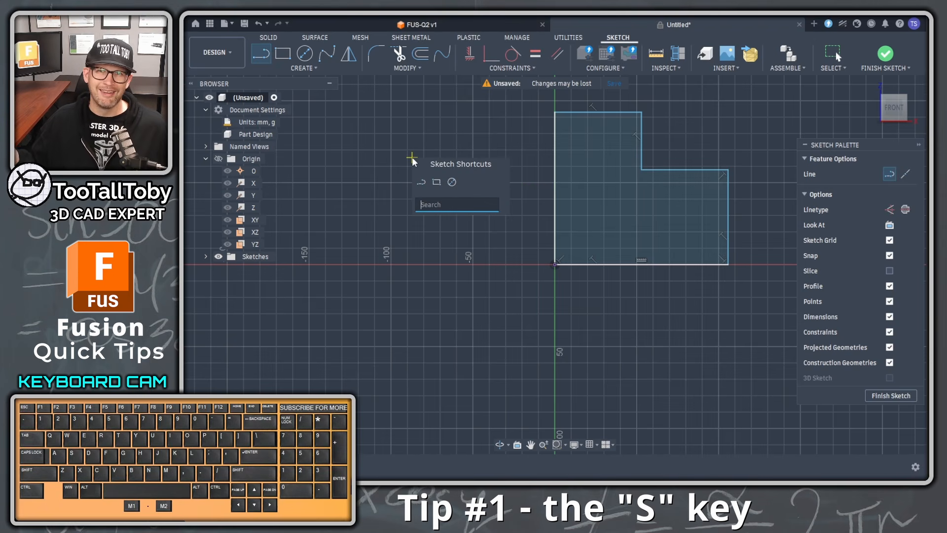
left_click(310, 70)
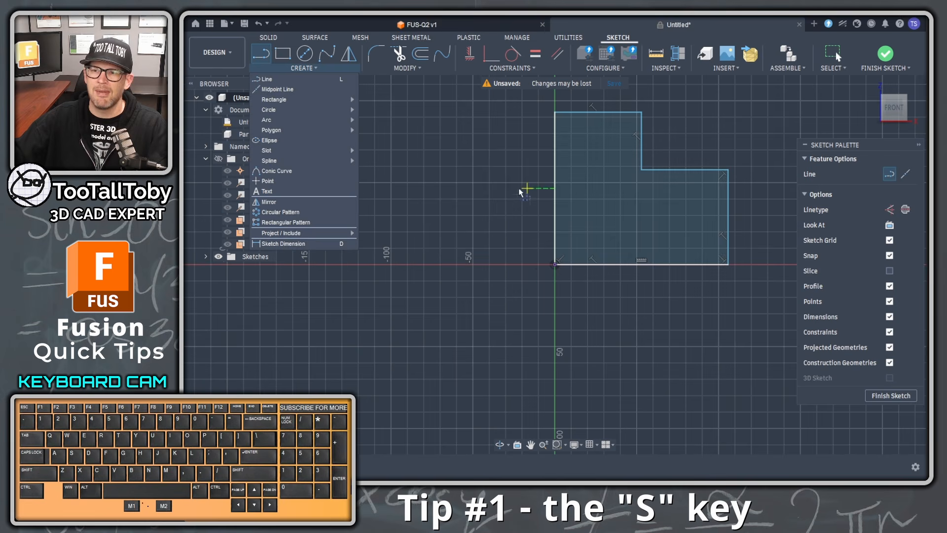
key("Escape")
key("Escape")
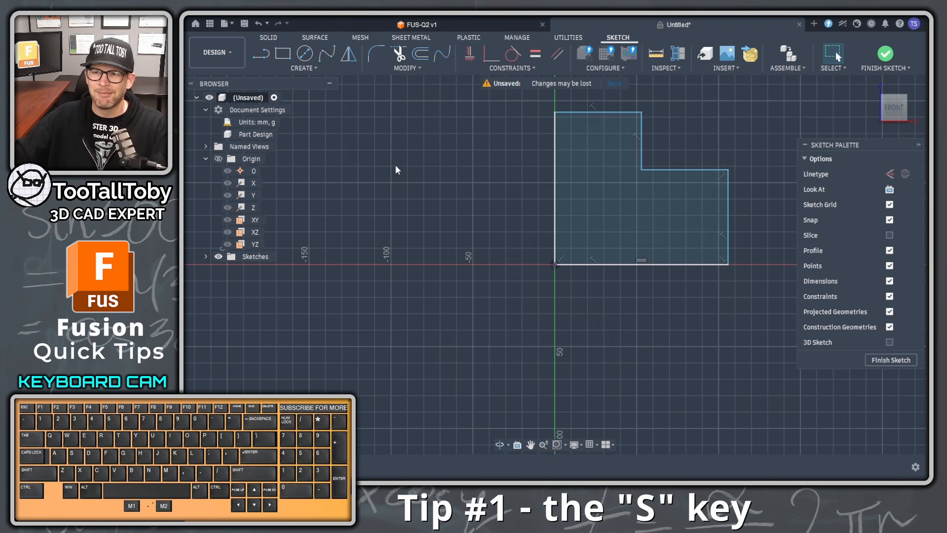
Find the Sketch Dimension command and add it to the sketch shortcuts.
key("s")
left_click(418, 208)
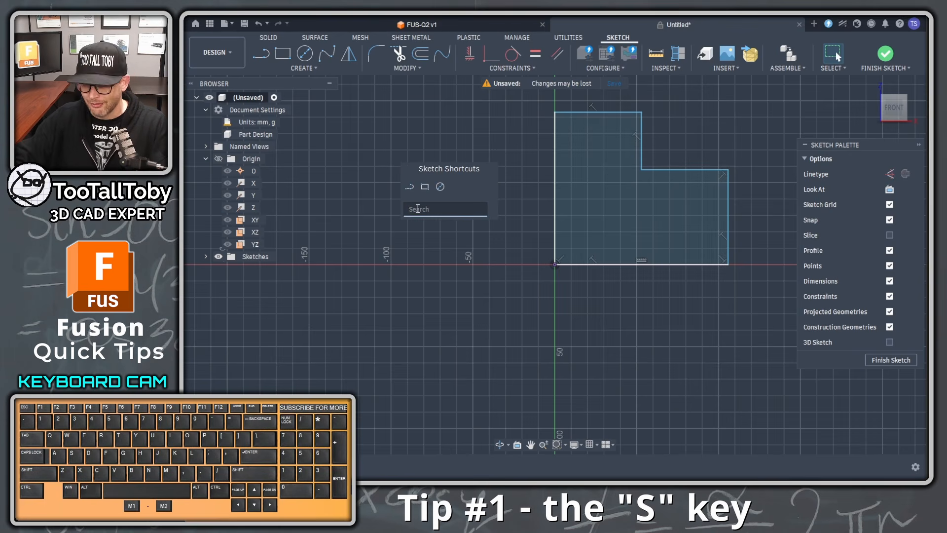
type("dim")
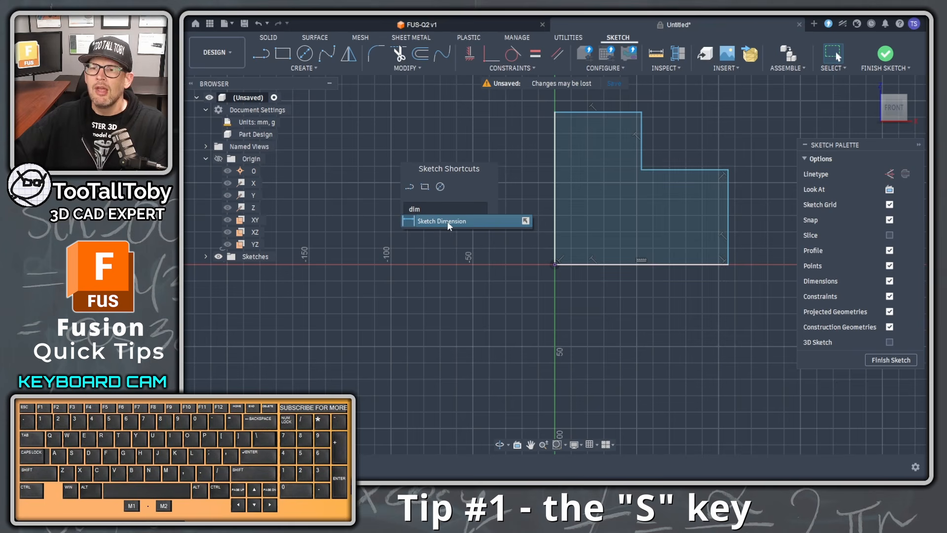
left_click(526, 221)
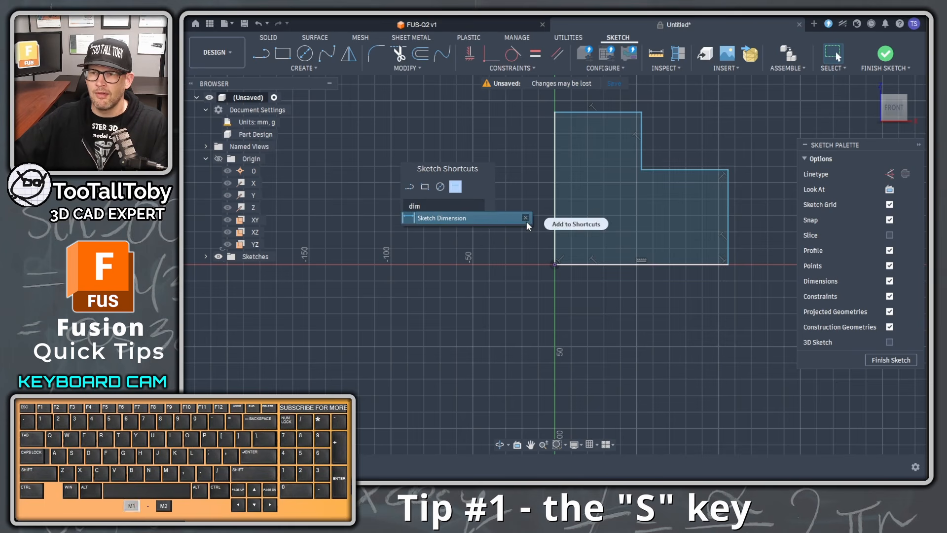
left_click(481, 193)
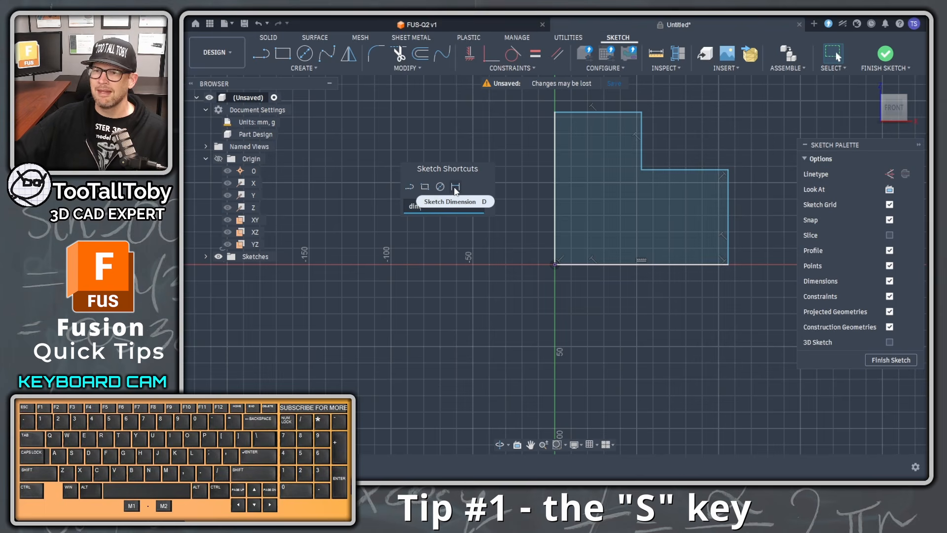
left_click(425, 284)
key("Escape")
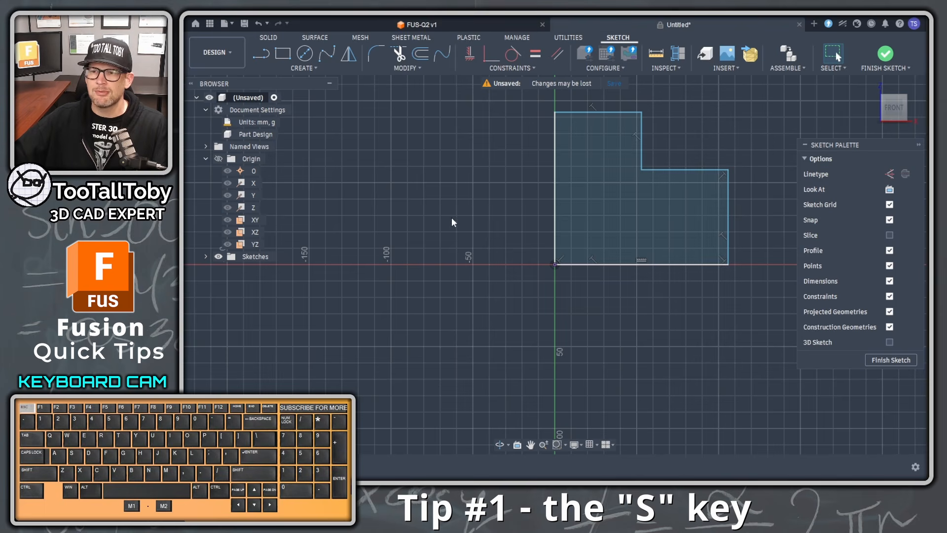
Dimension the profile's full-height vertical edge at the origin to 90 mm.
key("s")
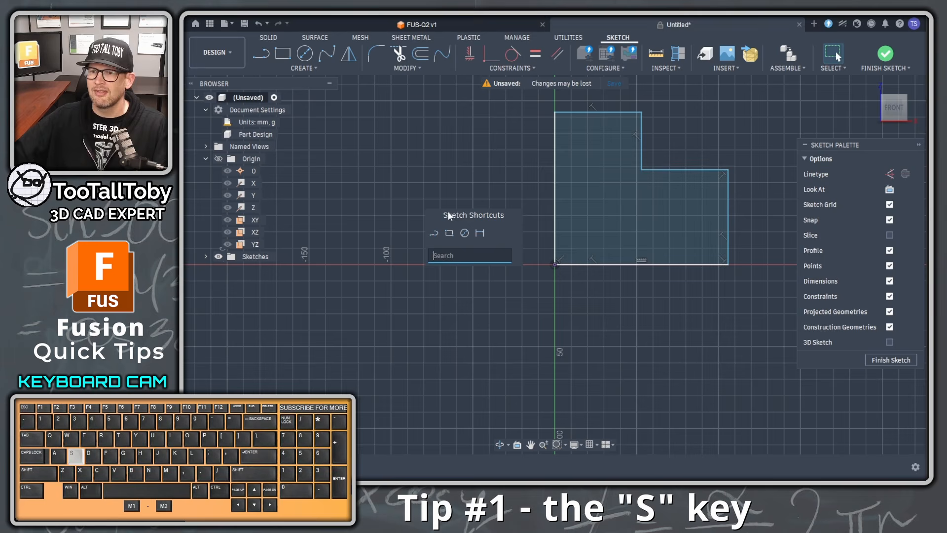
left_click(481, 234)
left_click(555, 205)
left_click(499, 226)
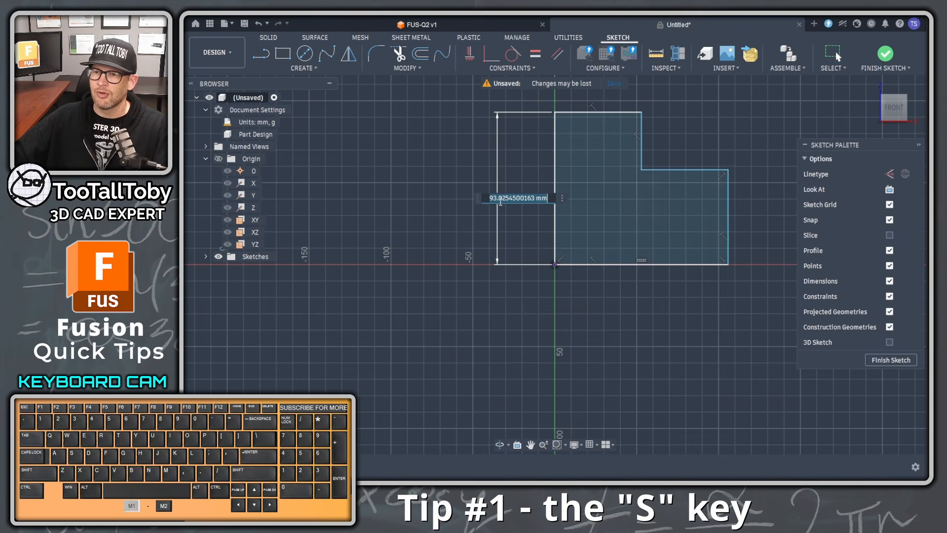
type("90")
key("Return")
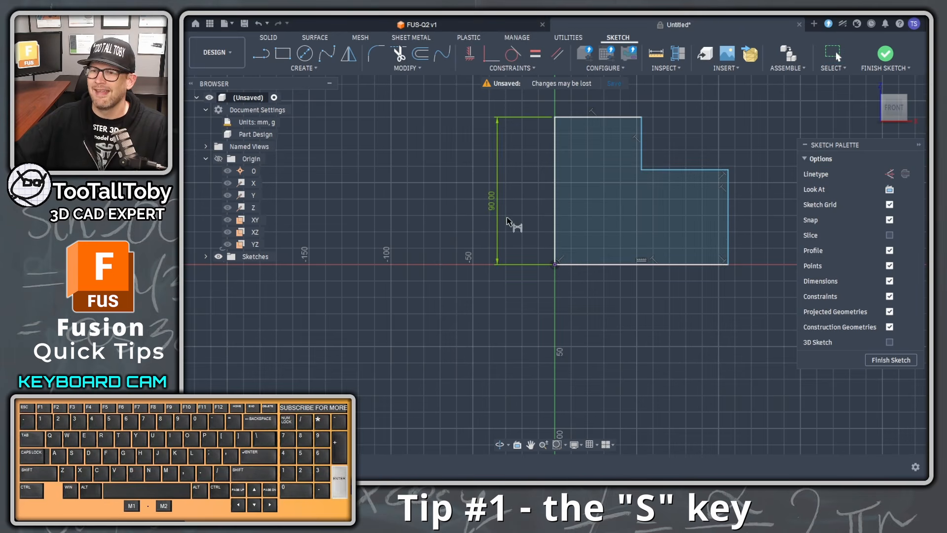
Dimension the profile's bottom edge to 100 mm.
left_click(587, 265)
left_click(634, 302)
type("100")
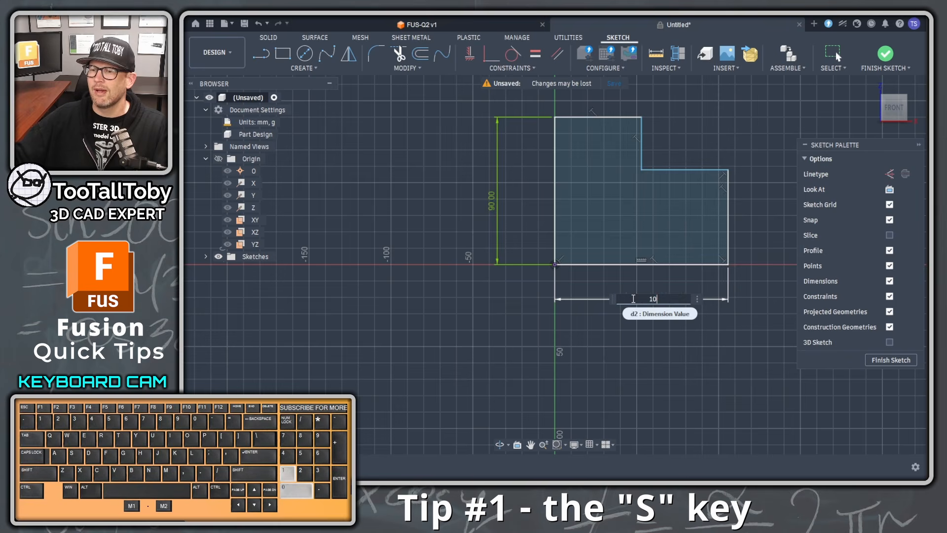
key("Return")
scroll(639, 277, "down", 2)
scroll(690, 162, "up", 2)
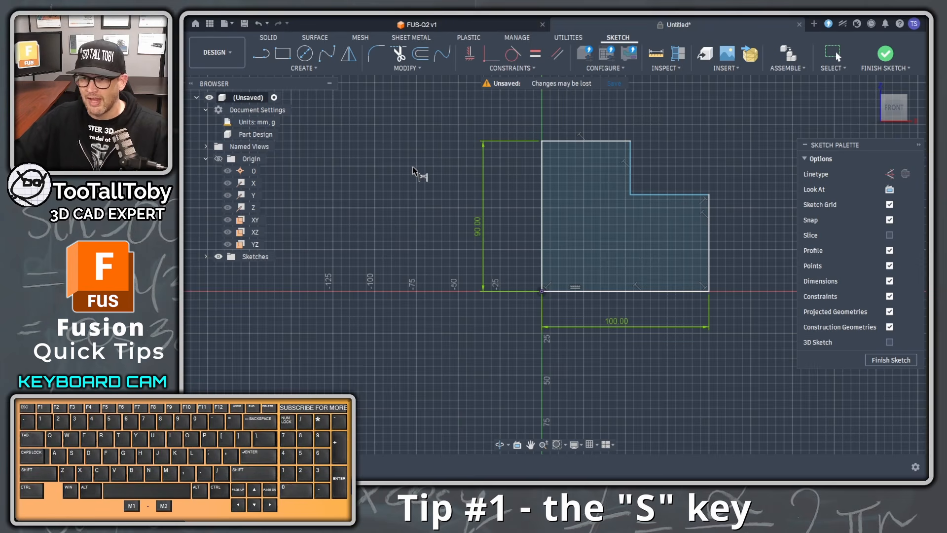
Find the solid Extrude command and add it to the sketch shortcuts.
key("s")
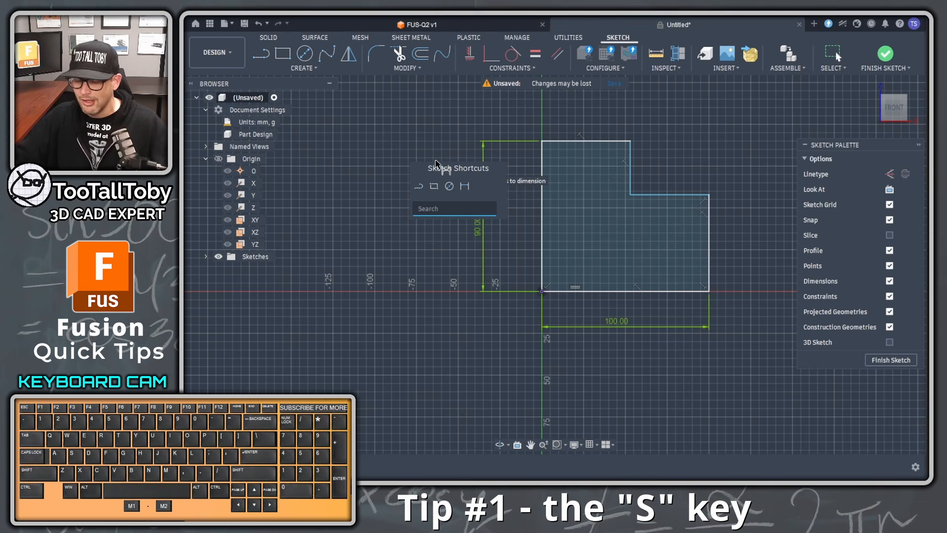
type("ext")
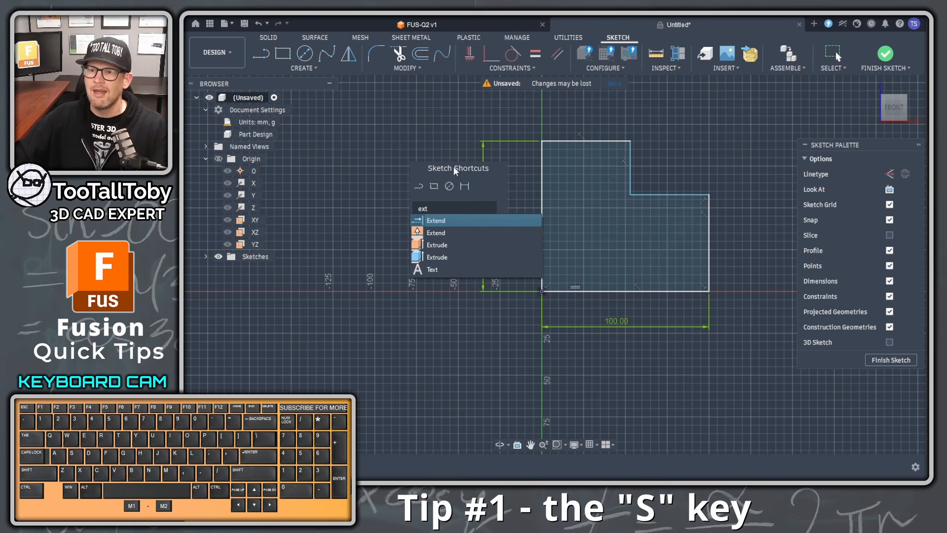
left_click(535, 258)
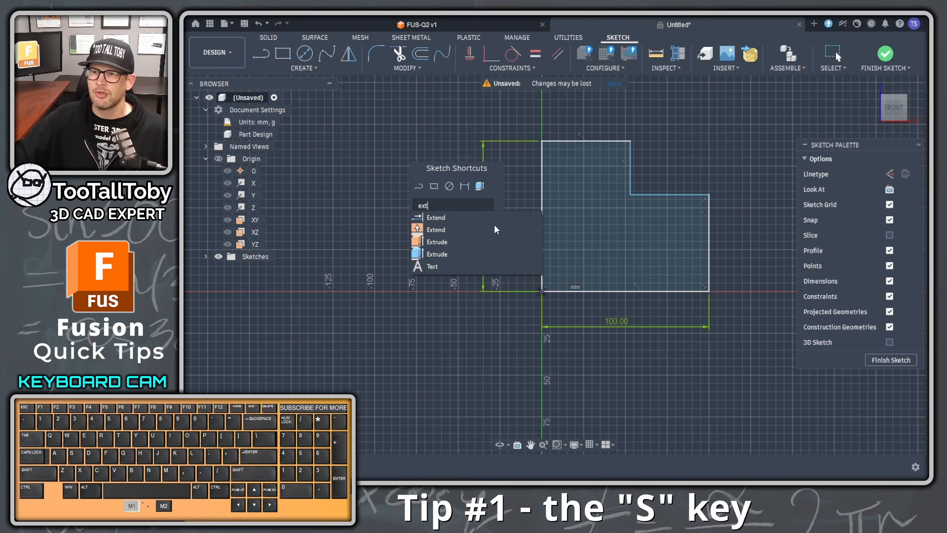
left_click(467, 153)
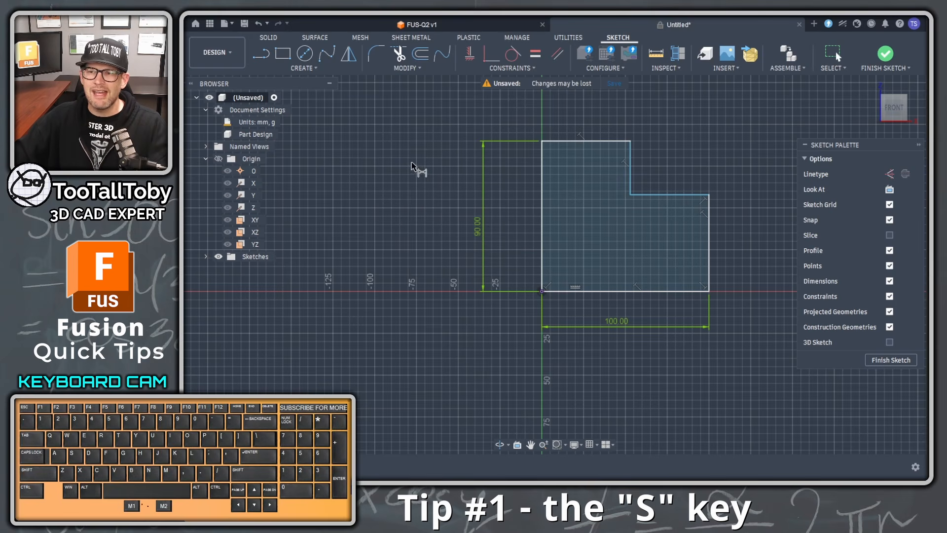
Extrude the L-shaped profile 85 mm to one side as a new body.
key("s")
left_click(470, 171)
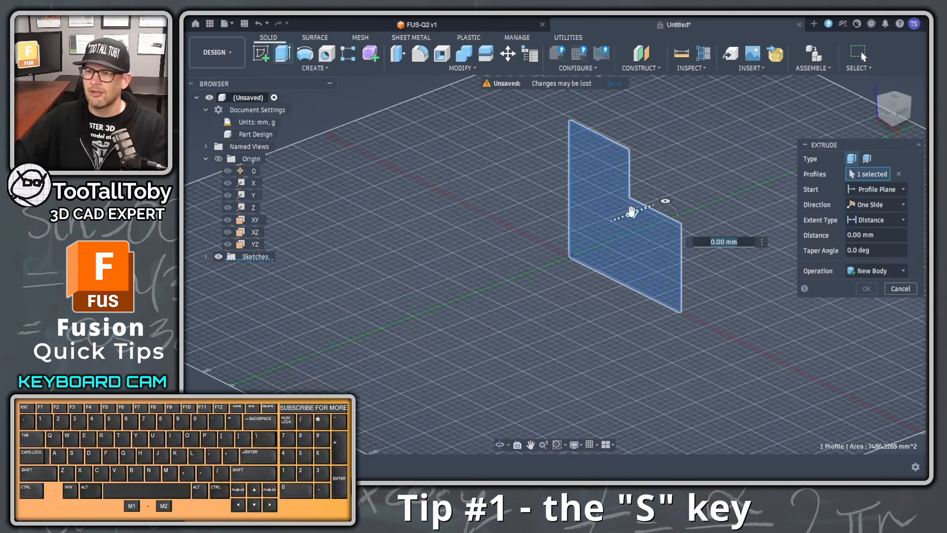
left_click_drag(633, 209, 733, 162)
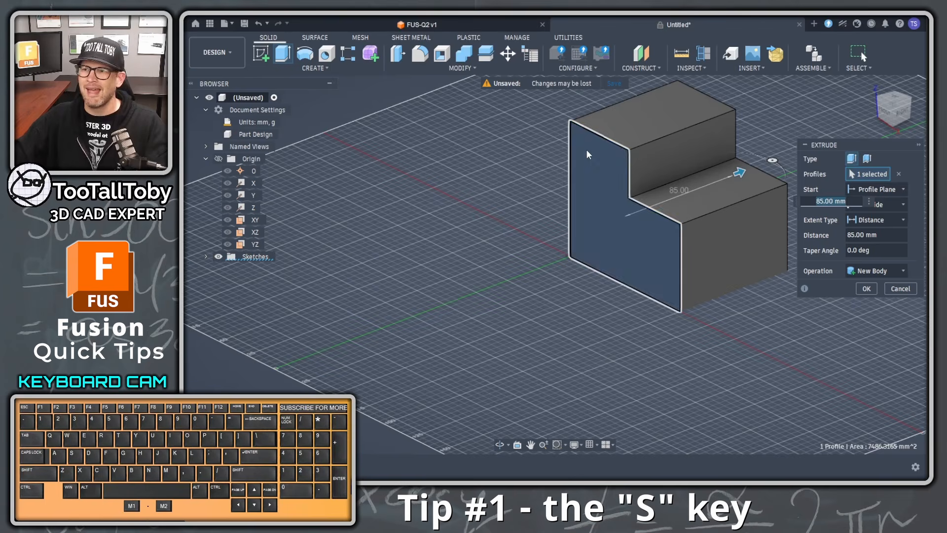
key("Return")
middle_click_drag(580, 217, 507, 284, "ctrl")
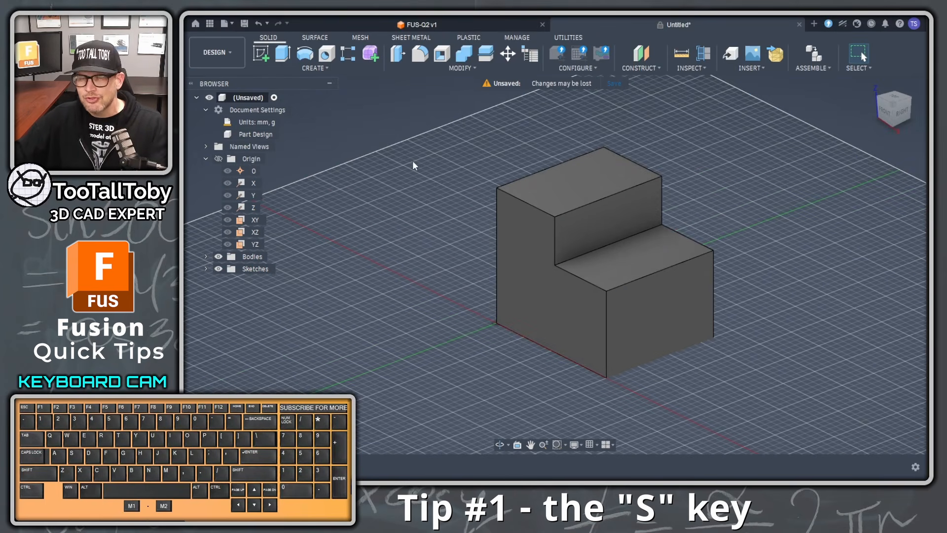
Fillet the inner edge of the step, where the riser meets the lower top face, with a 15 mm radius.
key("s")
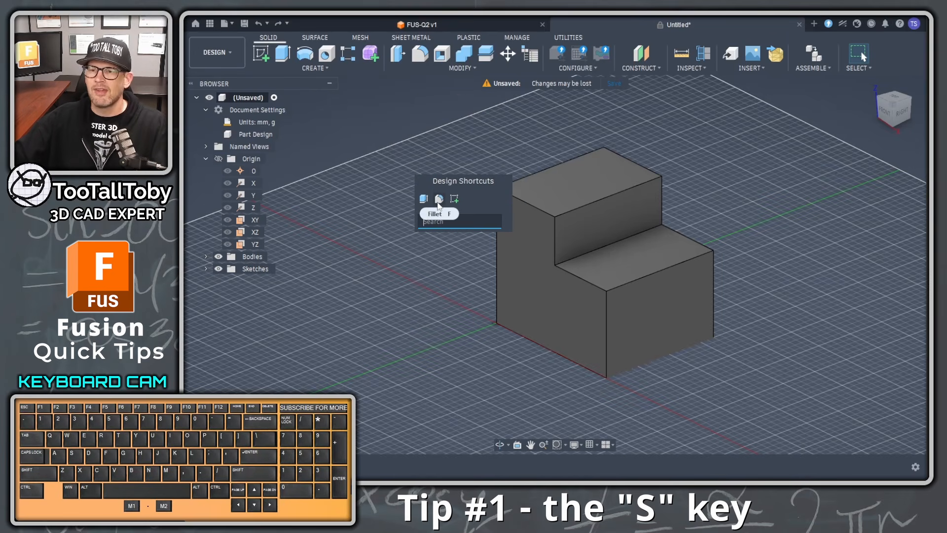
left_click(439, 200)
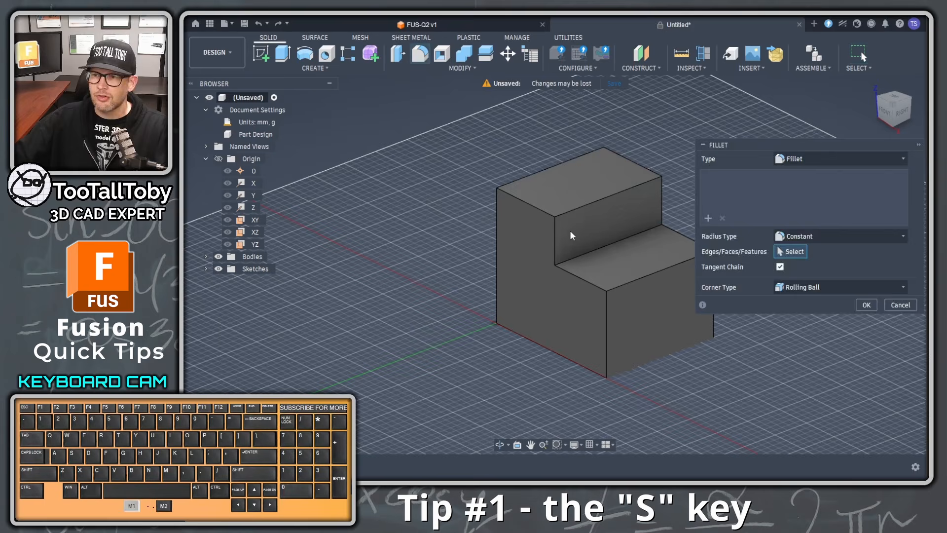
left_click(581, 256)
type("15")
key("Return")
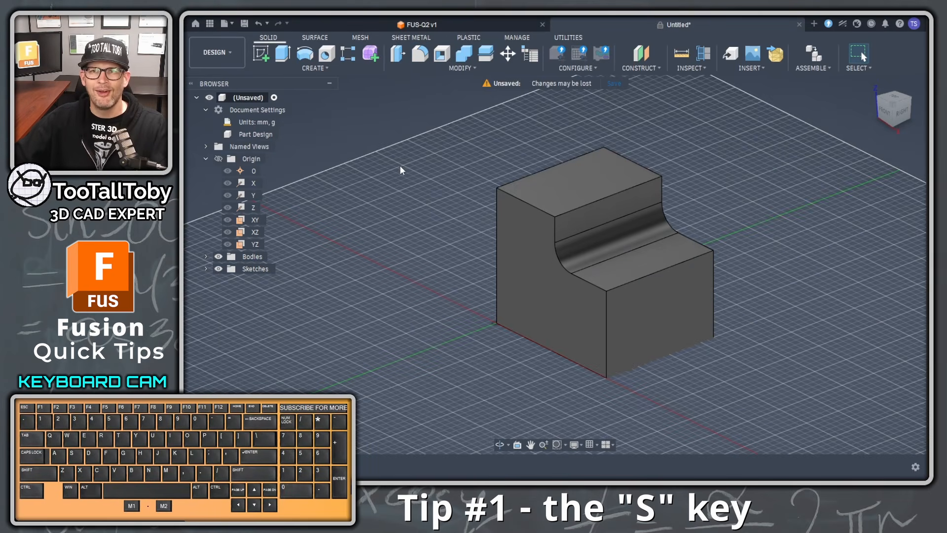
Find the solid Shell command and add it to the design shortcuts.
type("s")
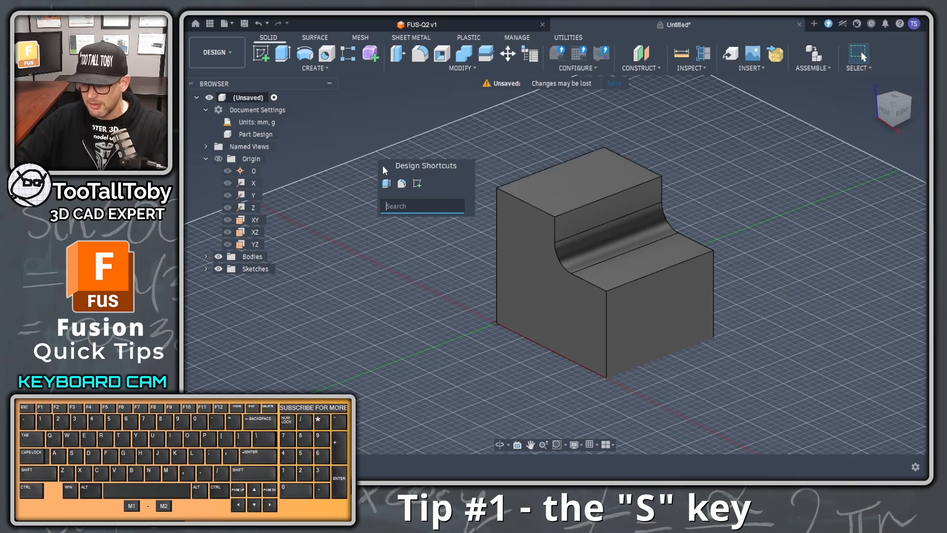
type("shell")
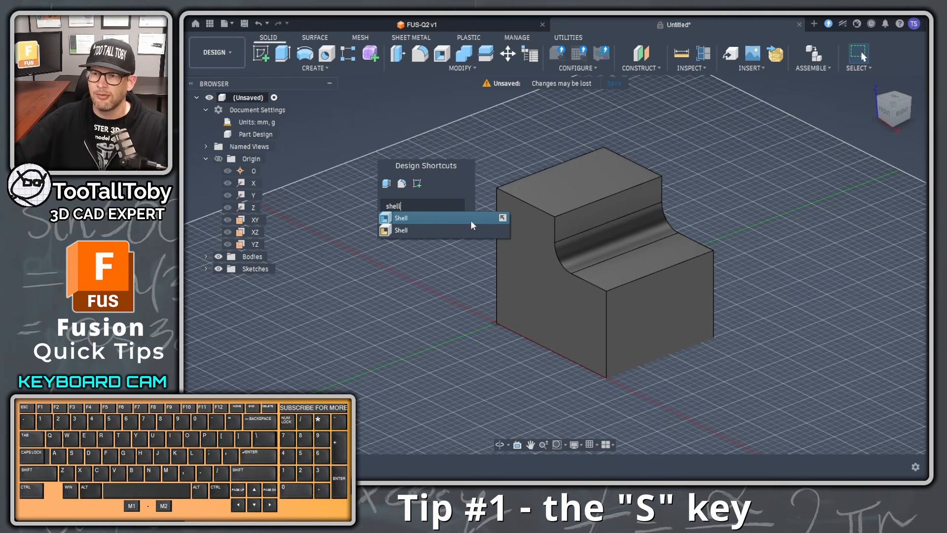
left_click(502, 218)
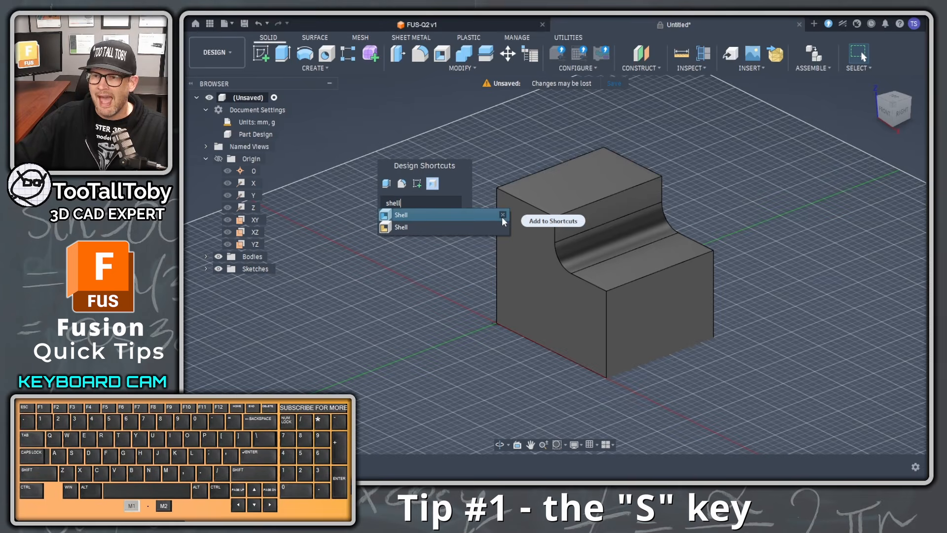
Shell the filleted L-shaped block inward, removing its front L-shaped face.
left_click(433, 185)
left_click(544, 284)
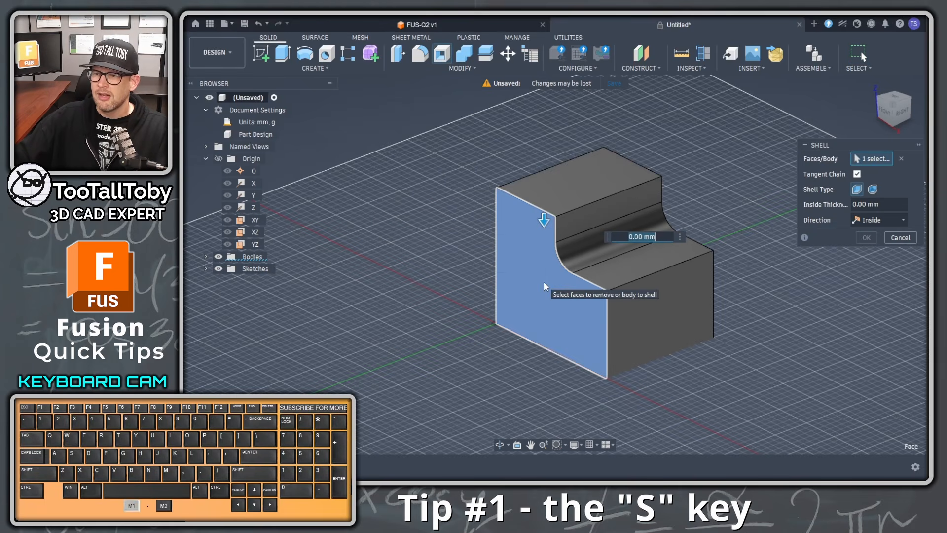
key("Return")
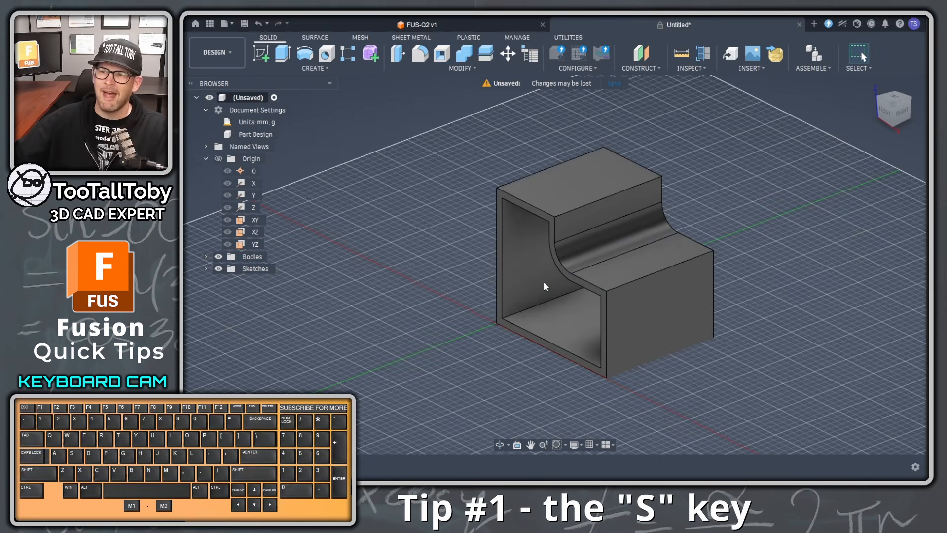
middle_click_drag(544, 282, 621, 316)
scroll(727, 274, "down", 1)
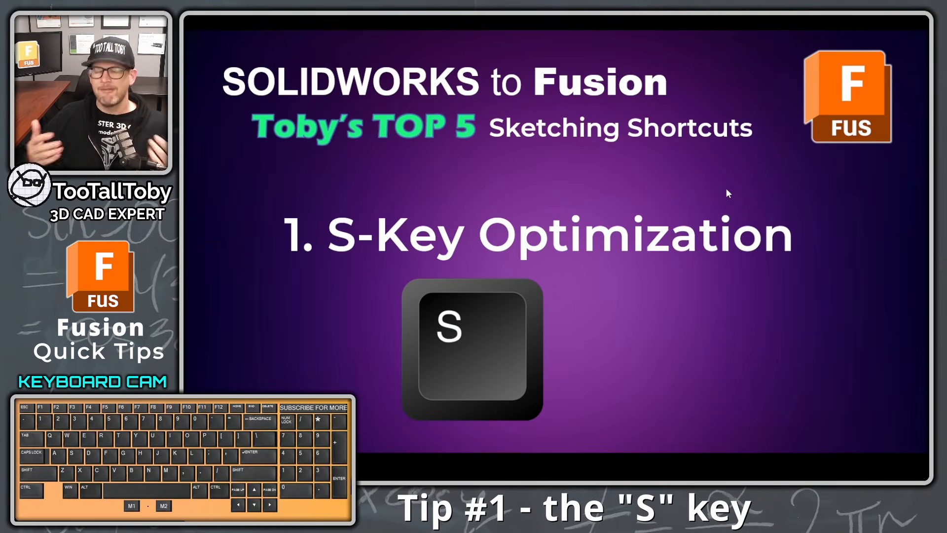
key("Right")
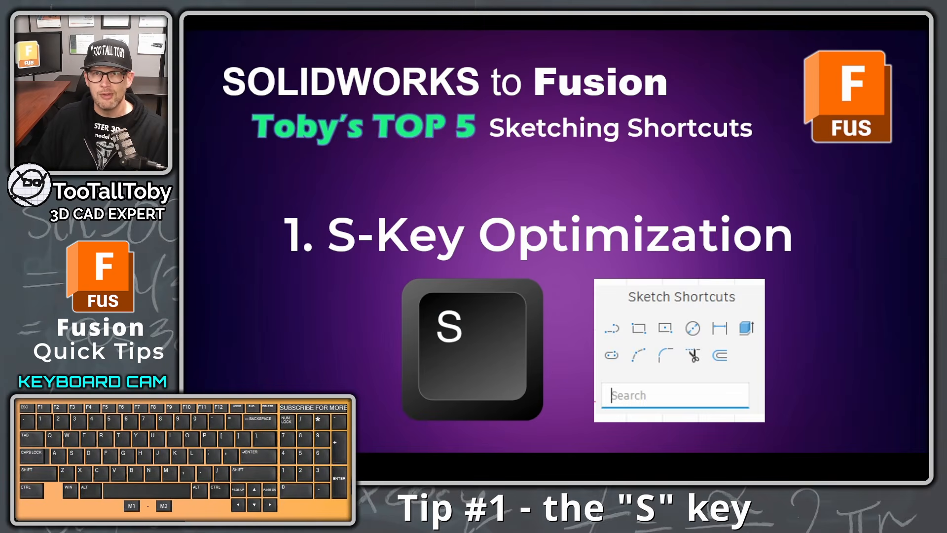
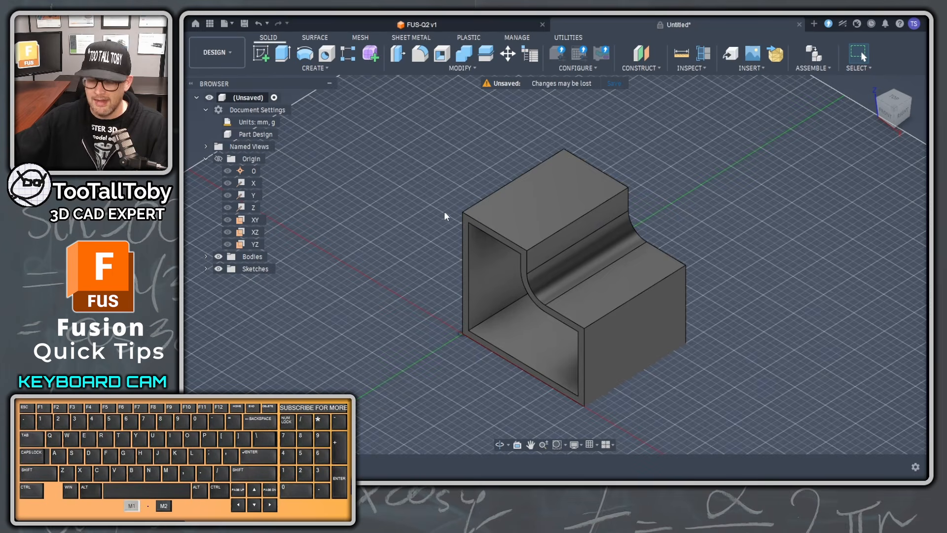
Undo the shell, fillet, extrusion and all profile lines until the front-plane sketch is empty.
key("ctrl+z")
key("ctrl+z")
key("ctrl+z")
key("ctrl+z")
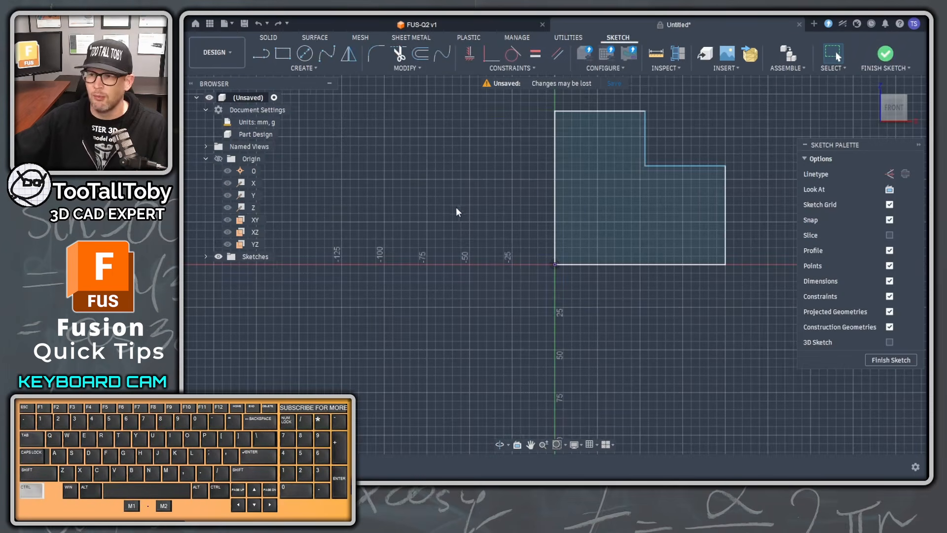
key("ctrl+z")
key("ctrl+z")
key("ctrl+z")
key("ctrl+z")
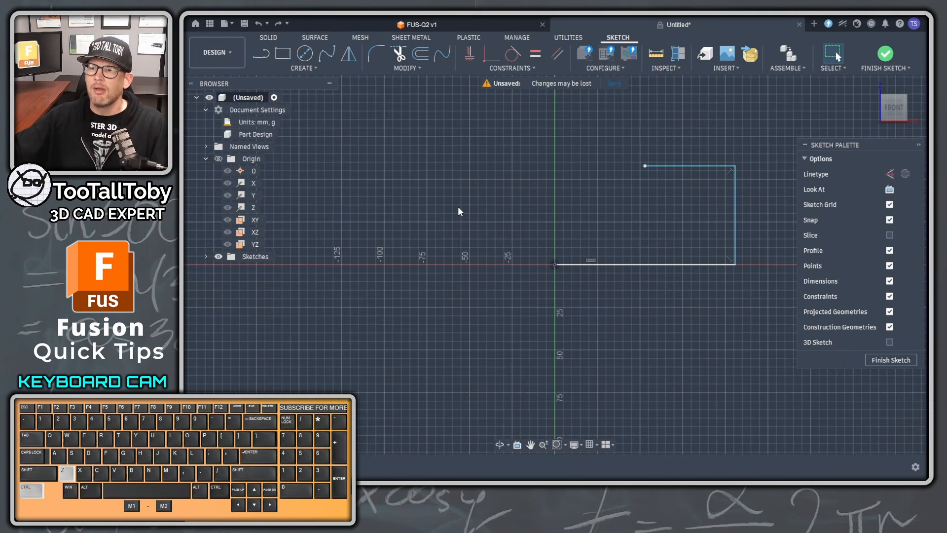
key("ctrl+z")
key("ctrl+z")
key("ctrl+z")
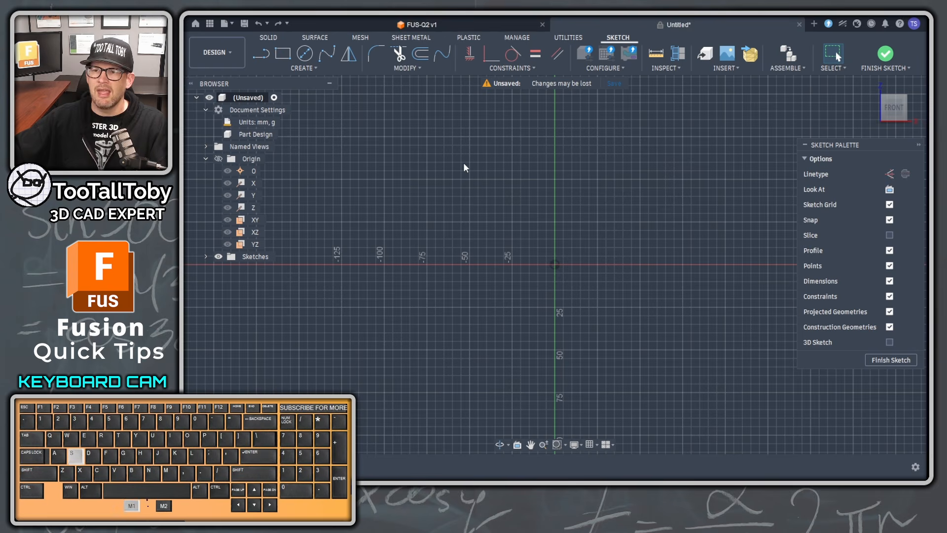
Draw a 95 mm horizontal line from the origin along the red axis with its automatic dimension.
key("s")
left_click(467, 185)
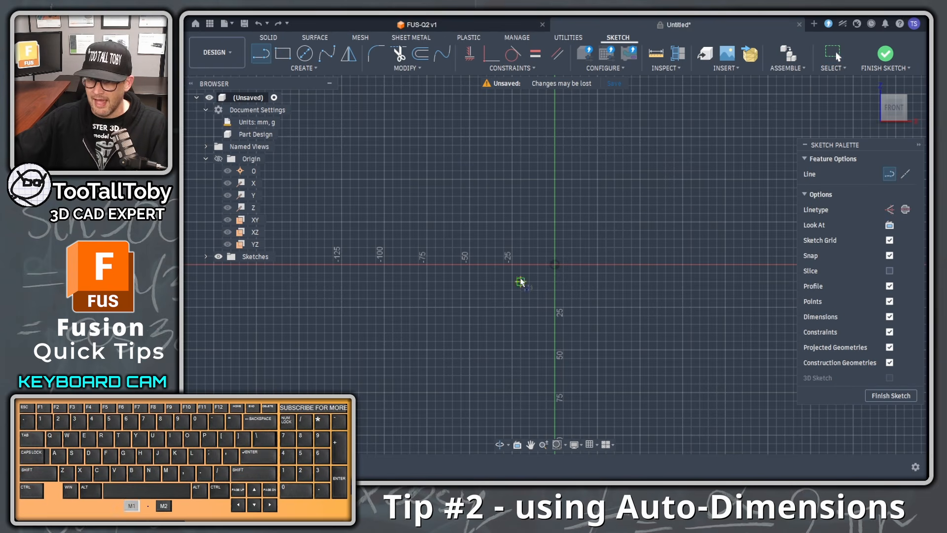
left_click(554, 265)
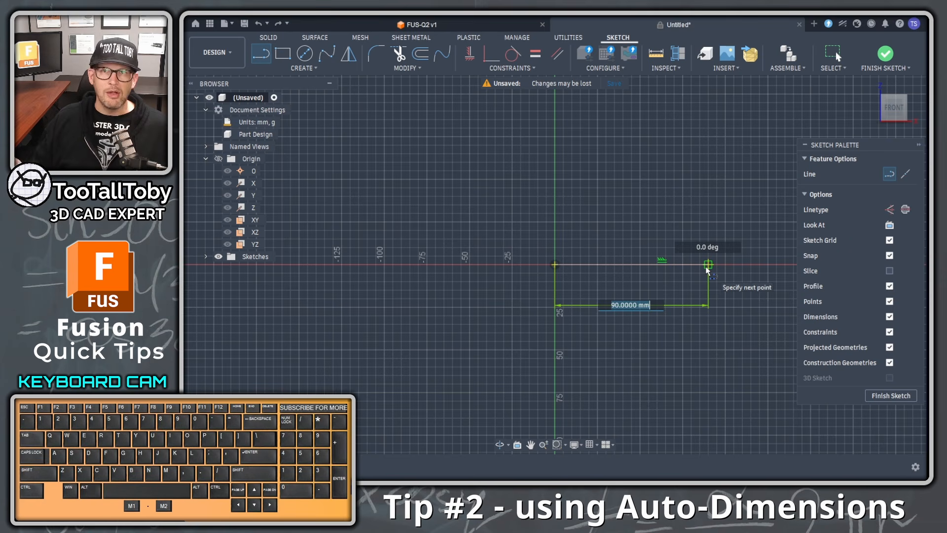
type("95")
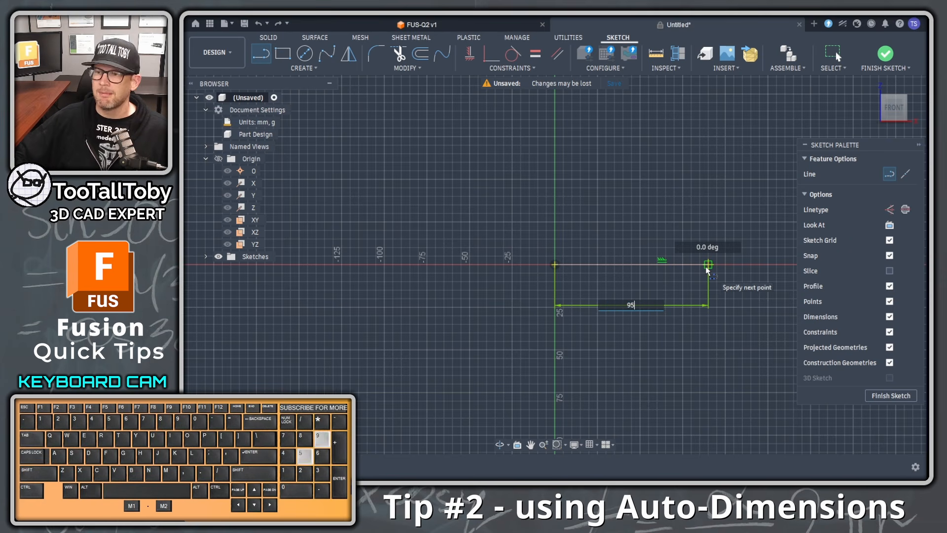
key("Return")
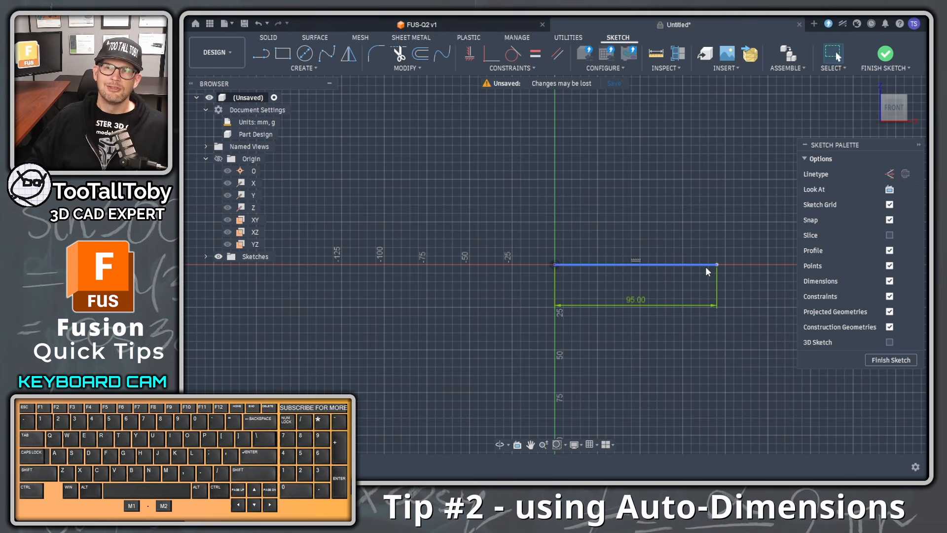
Continue the profile from the base line's free end with a 42 mm vertical line and a 55 mm horizontal line back toward the origin side.
key("s")
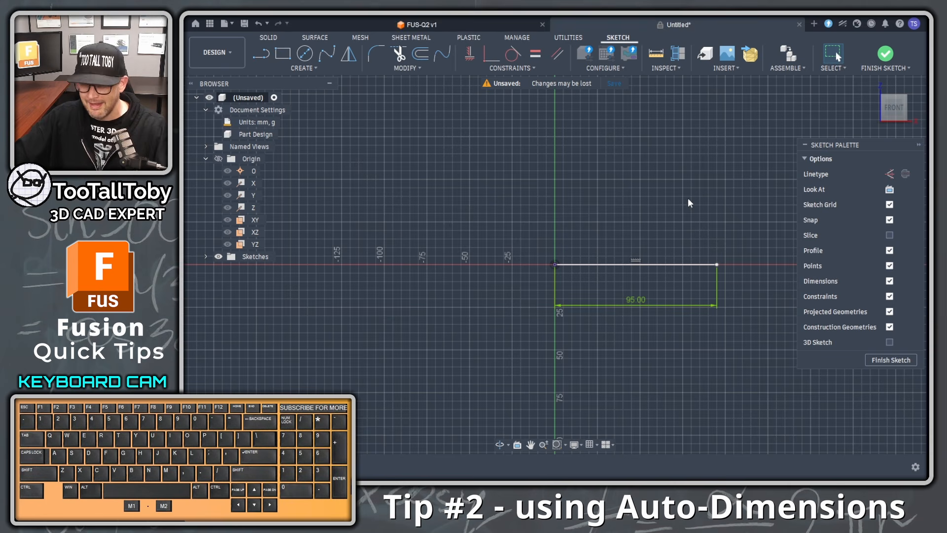
left_click(699, 239)
left_click(714, 263)
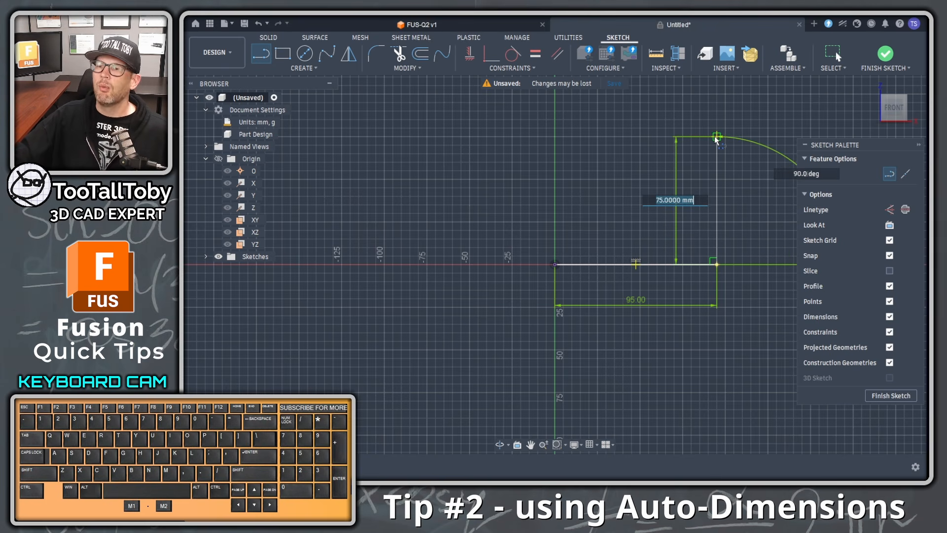
type("42")
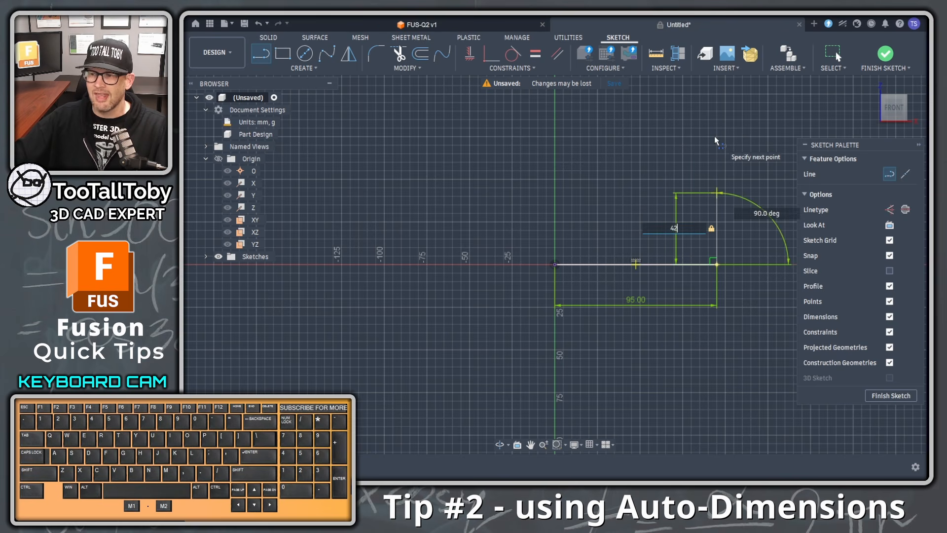
left_click(714, 135)
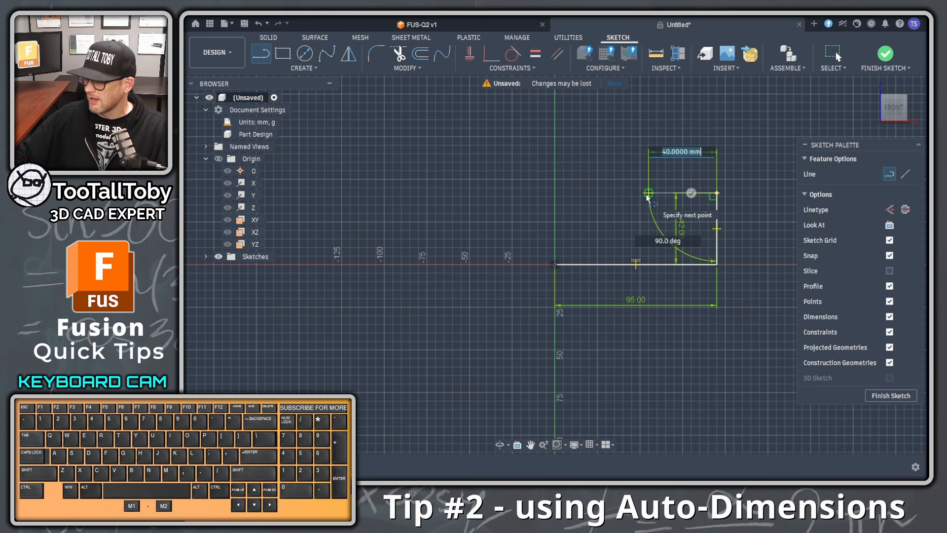
left_click(623, 193)
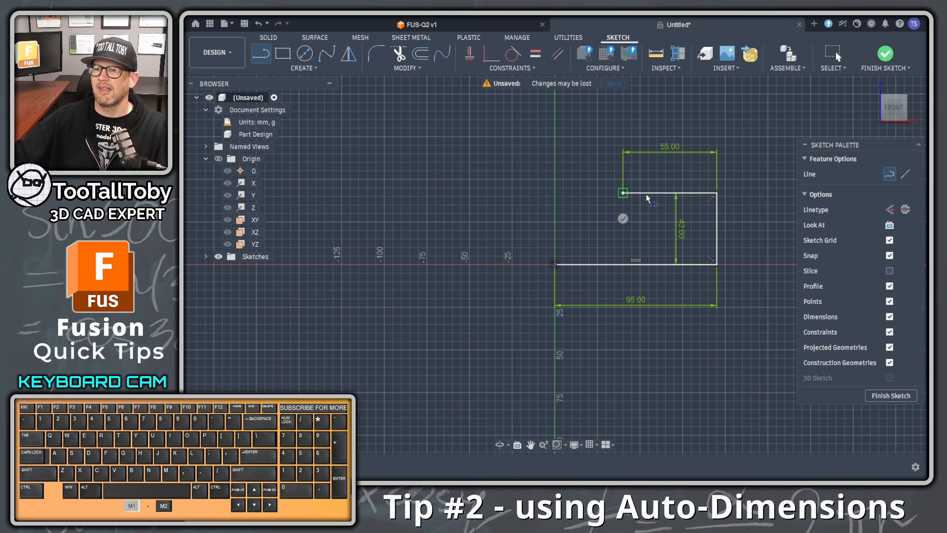
Add the 15 mm vertical step, then extend the top edge to the vertical axis and close the profile at the origin.
type("15")
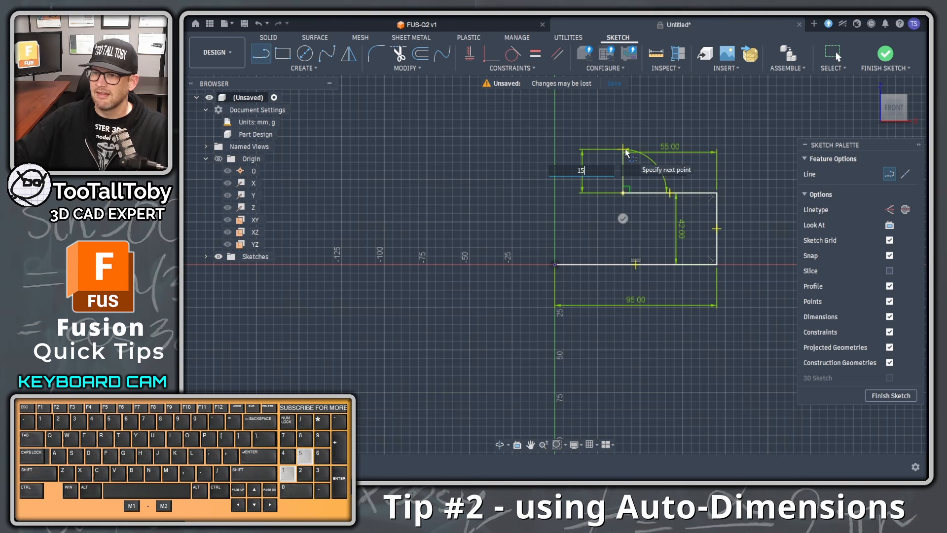
left_click(624, 163)
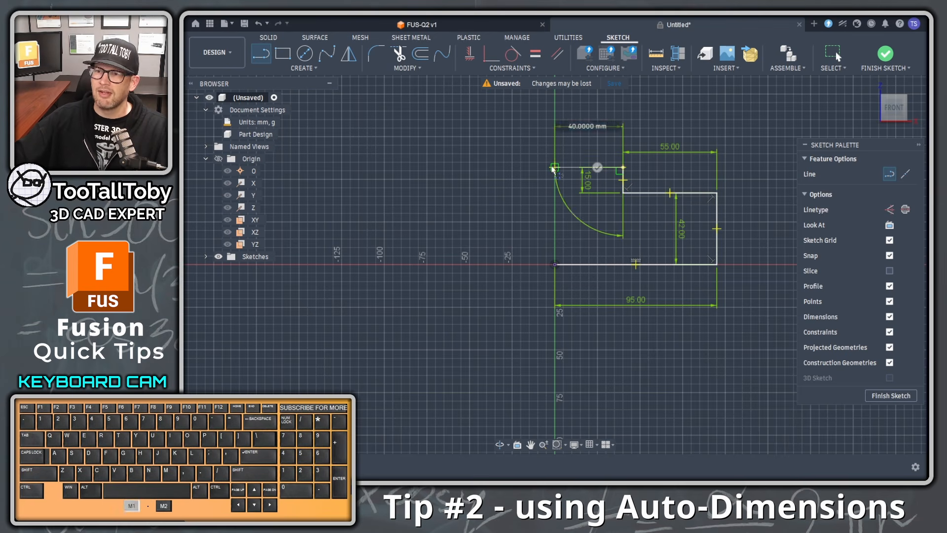
left_click(555, 168)
left_click(556, 262)
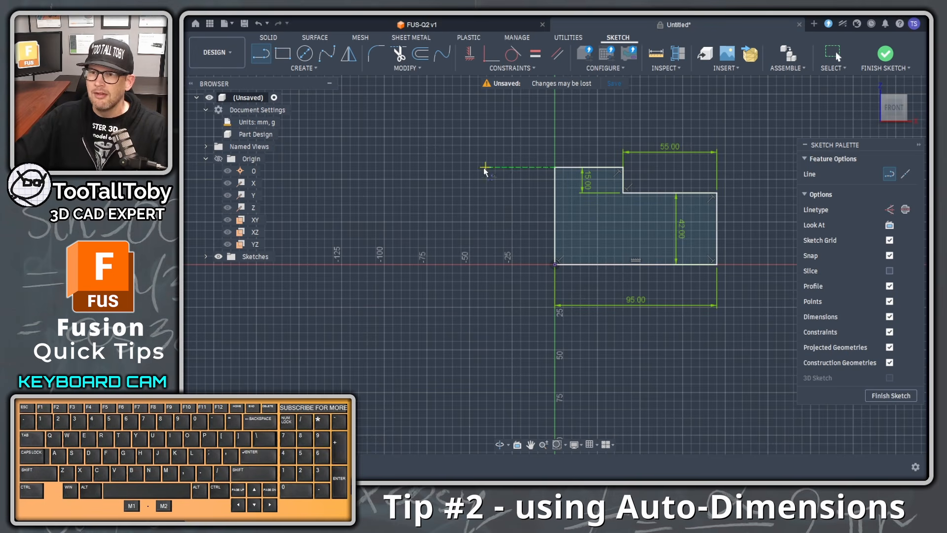
key("s")
left_click(513, 182)
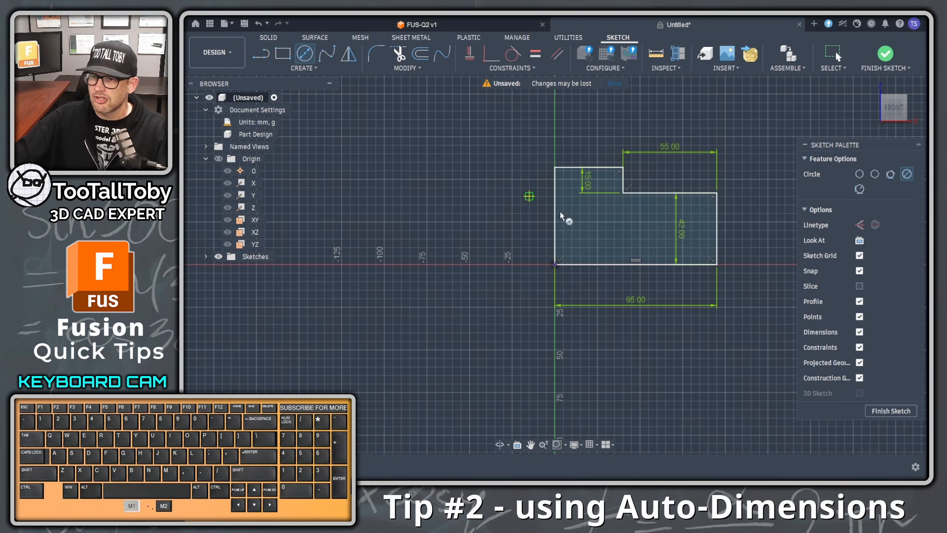
left_click(592, 217)
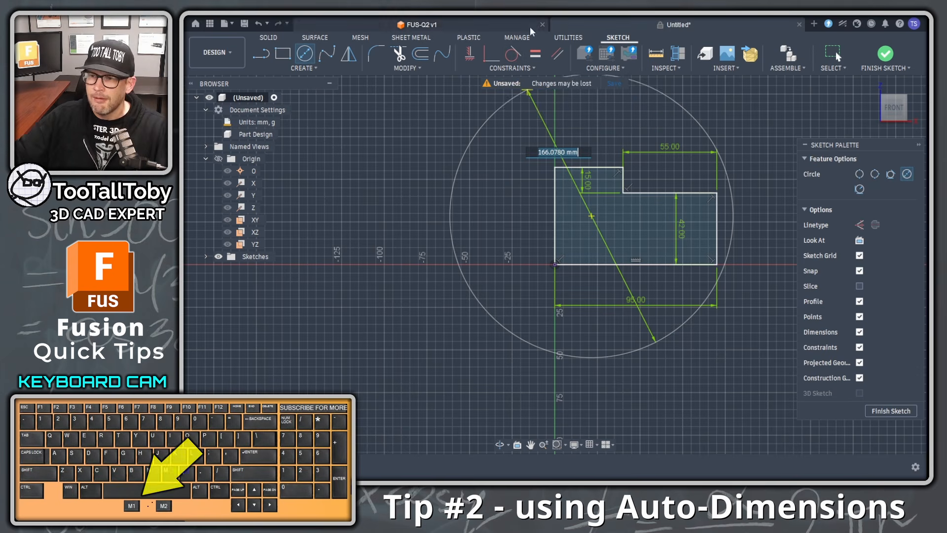
key("Escape")
Draw two overlapping center-diameter circles freehand in the empty area left of the L-shaped profile, without entering diameters.
scroll(647, 238, "up", 2)
scroll(643, 232, "up", 1)
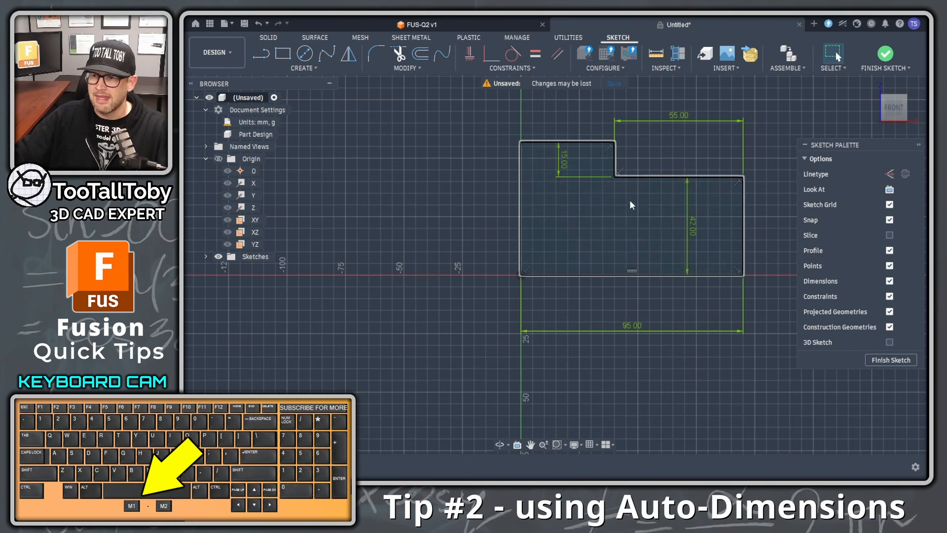
left_click(303, 61)
left_click(393, 157)
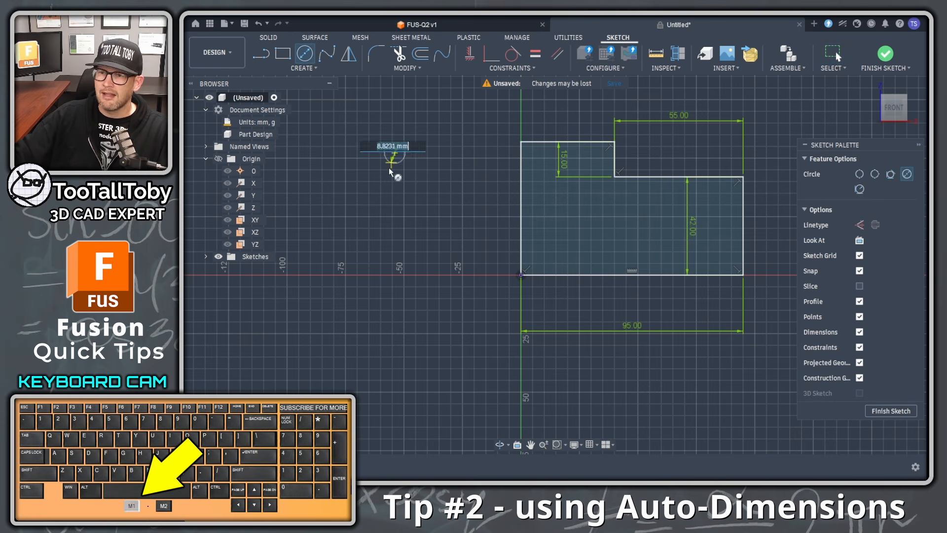
left_click(363, 190)
left_click(451, 228)
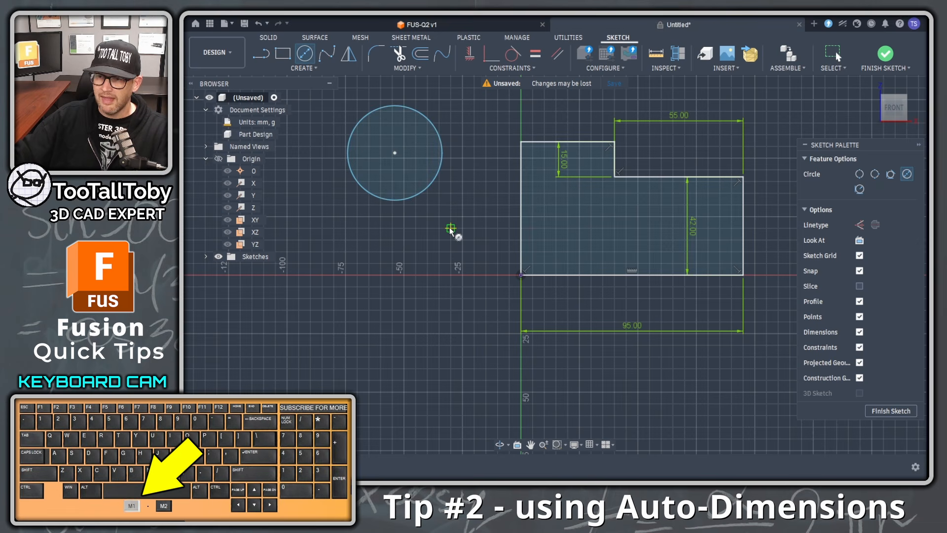
left_click(417, 270)
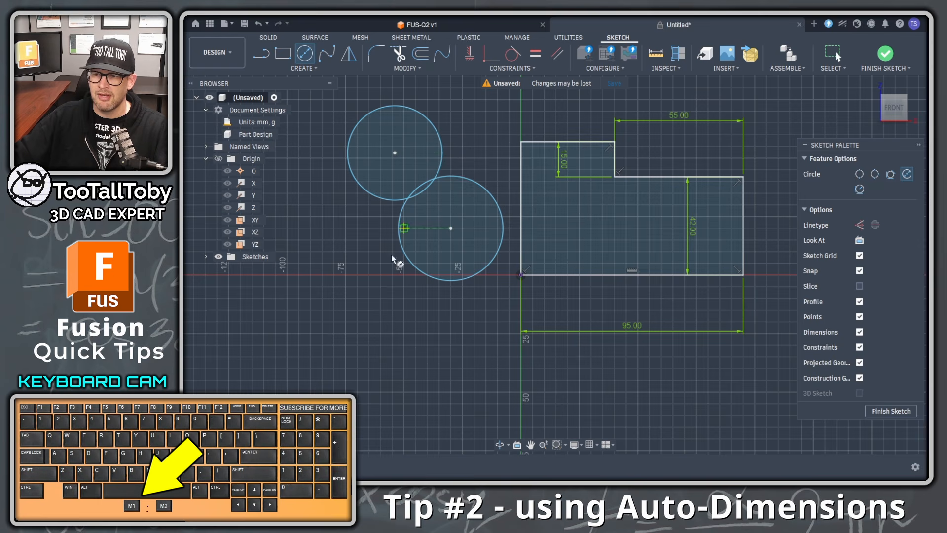
key("Escape")
Delete both freehand circles beside the L-shaped profile.
left_click_drag(474, 130, 408, 198)
key("Delete")
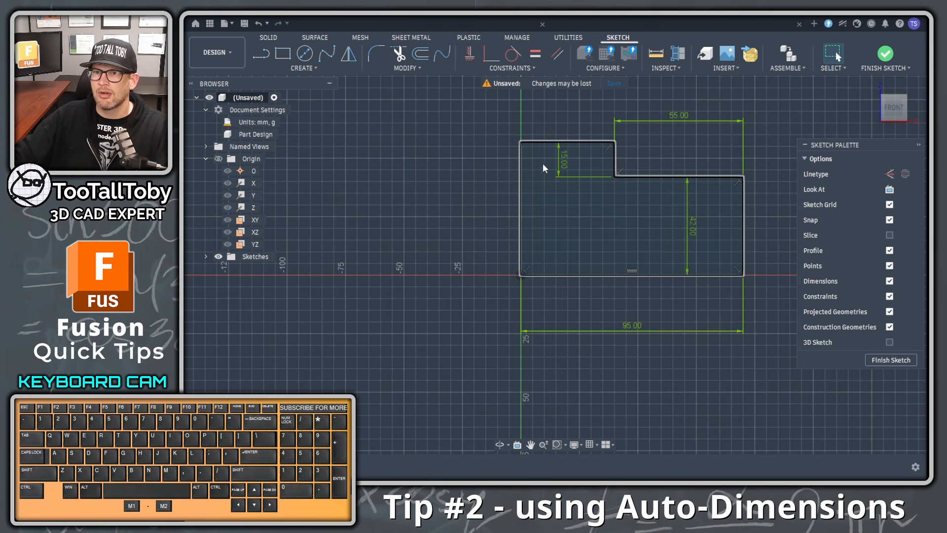
Draw a center-diameter circle of 20 mm inside the taller part of the profile, near its left edge.
key("s")
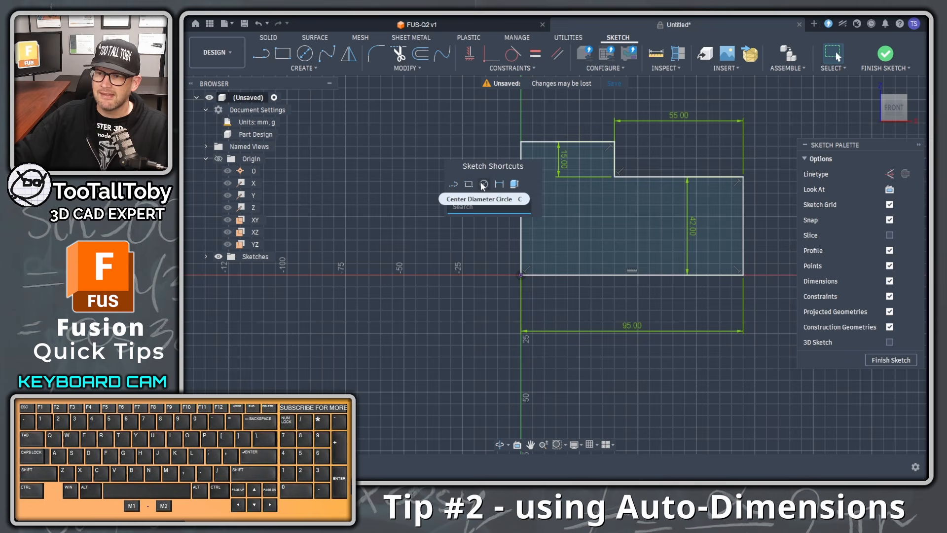
left_click(483, 184)
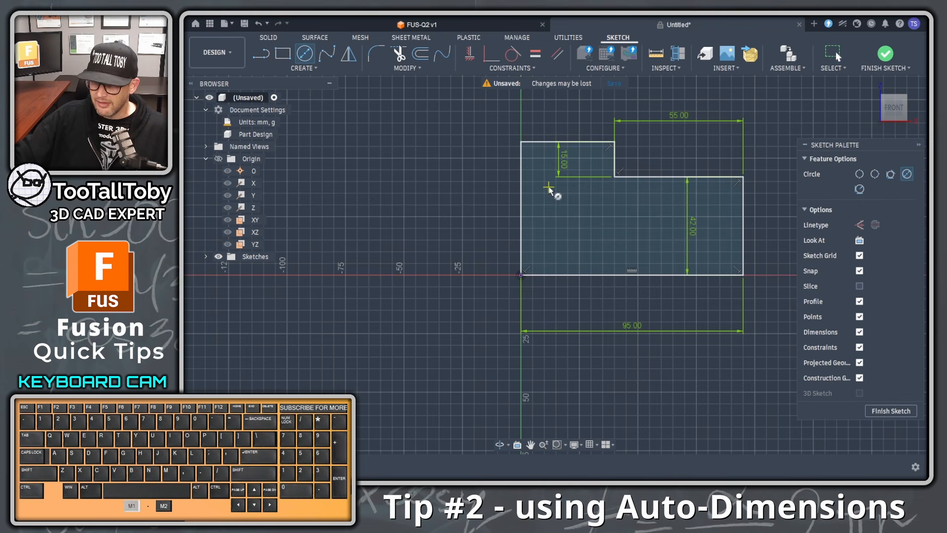
left_click(549, 187)
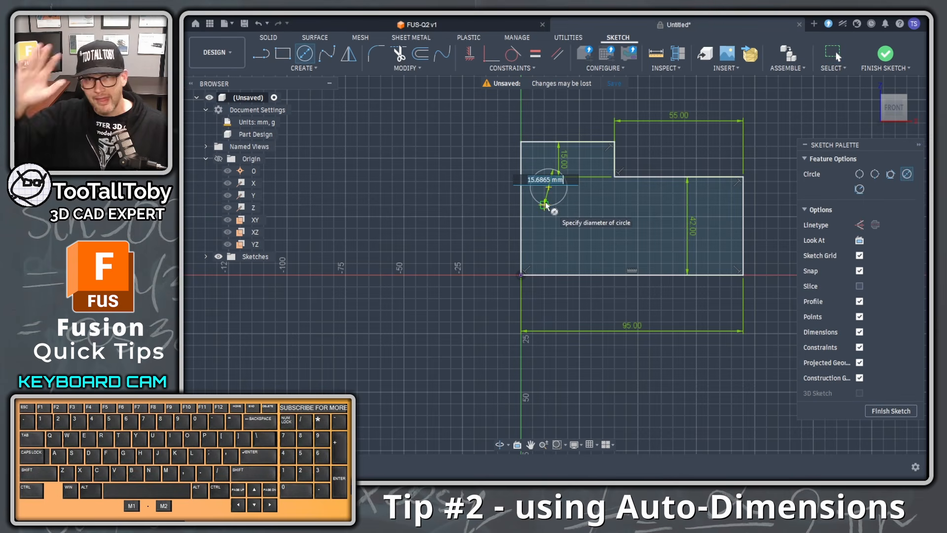
type("20")
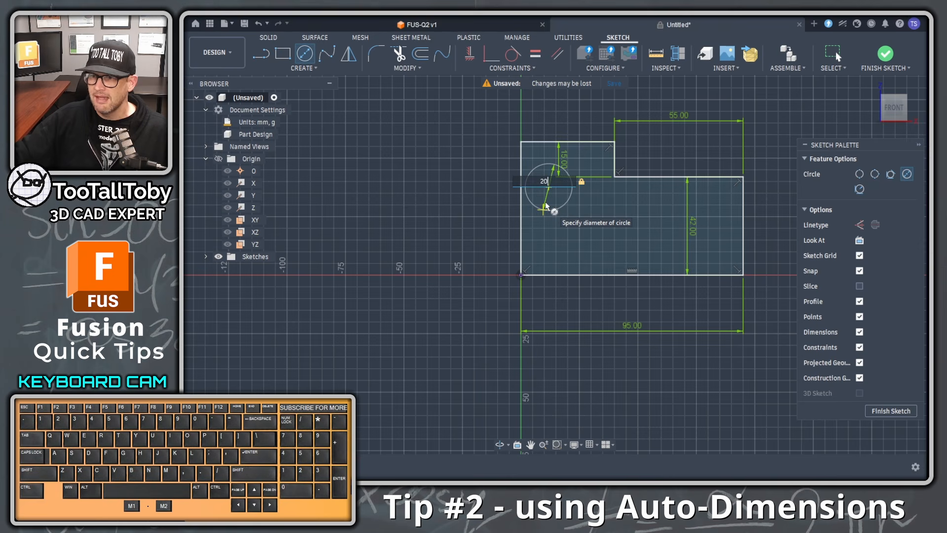
left_click(546, 206)
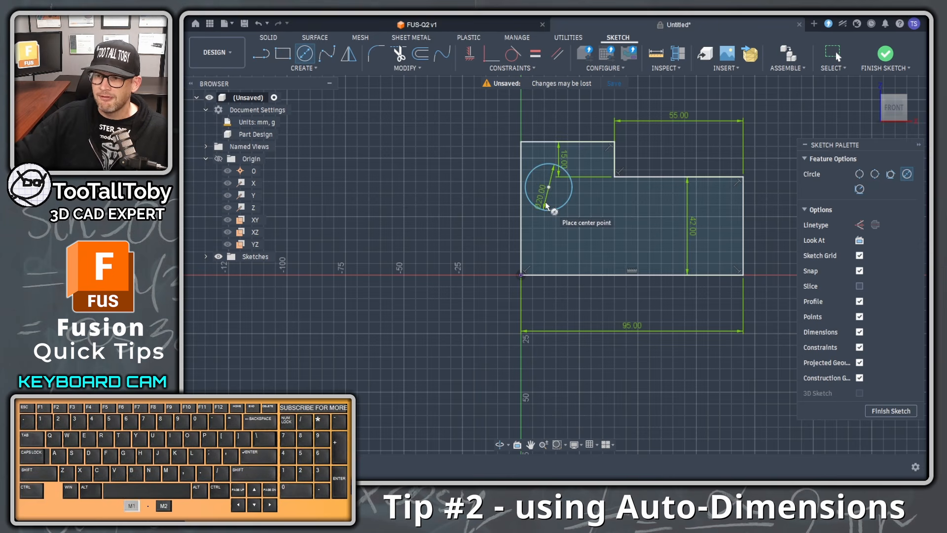
Draw a second 20 mm diameter circle inside the lower part of the profile, beneath the 55 mm edge.
left_click(657, 223)
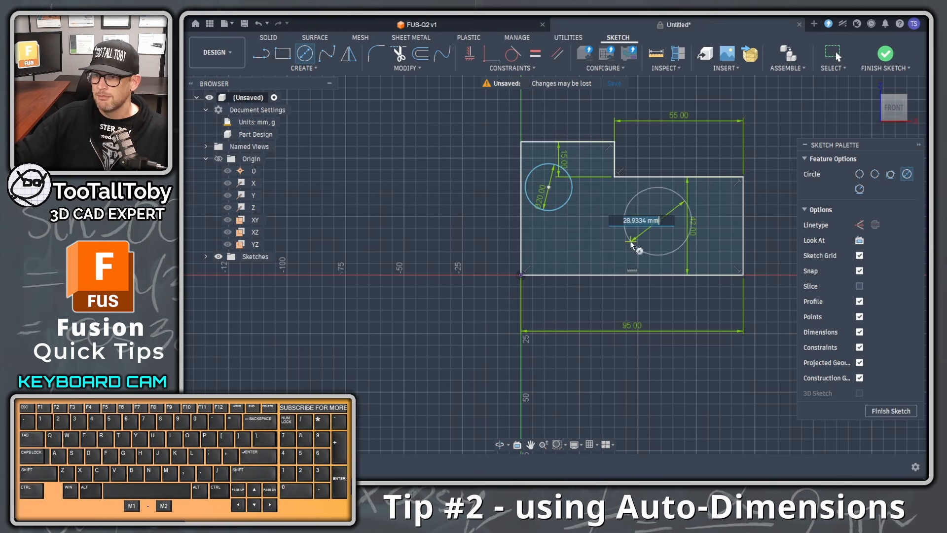
type("20")
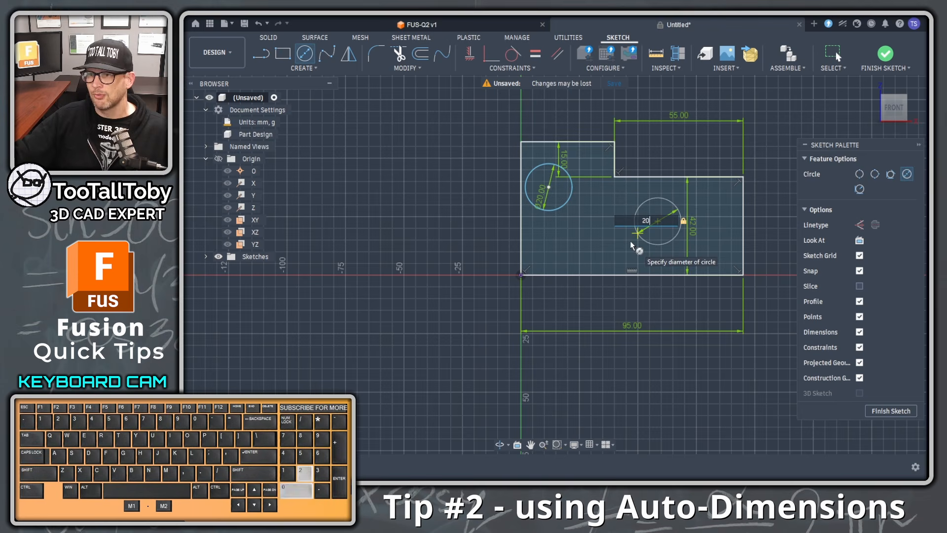
left_click(634, 248)
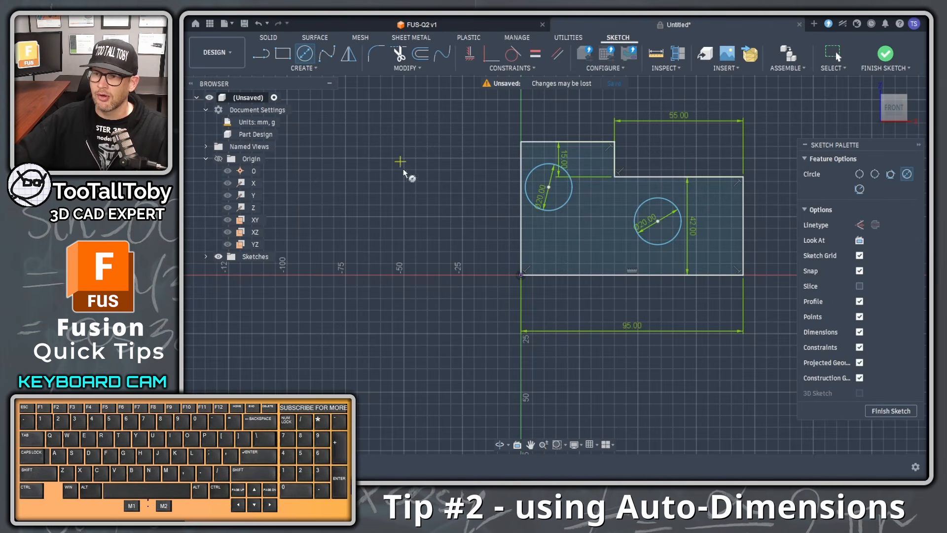
Delete the whole L-shaped profile together with its dimensions and both 20 mm circles.
scroll(676, 205, "down", 2)
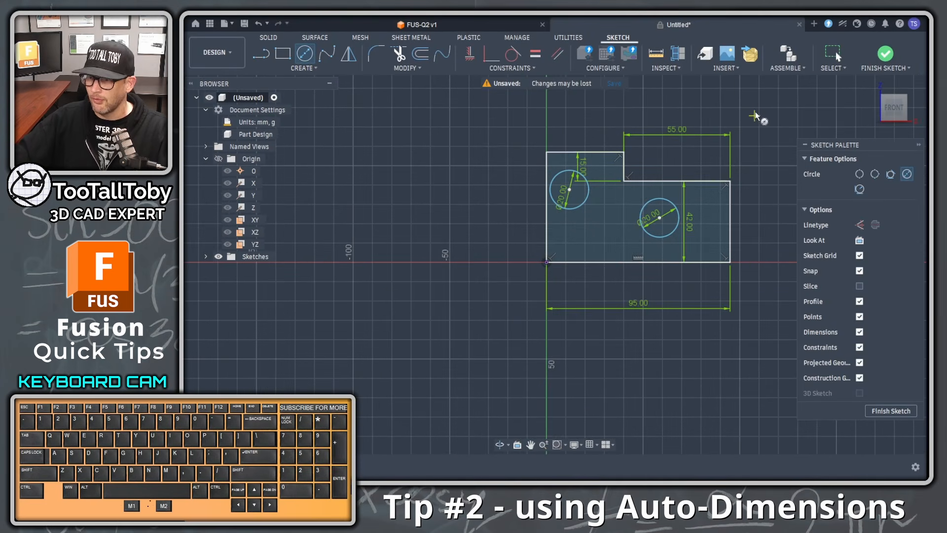
key("Escape")
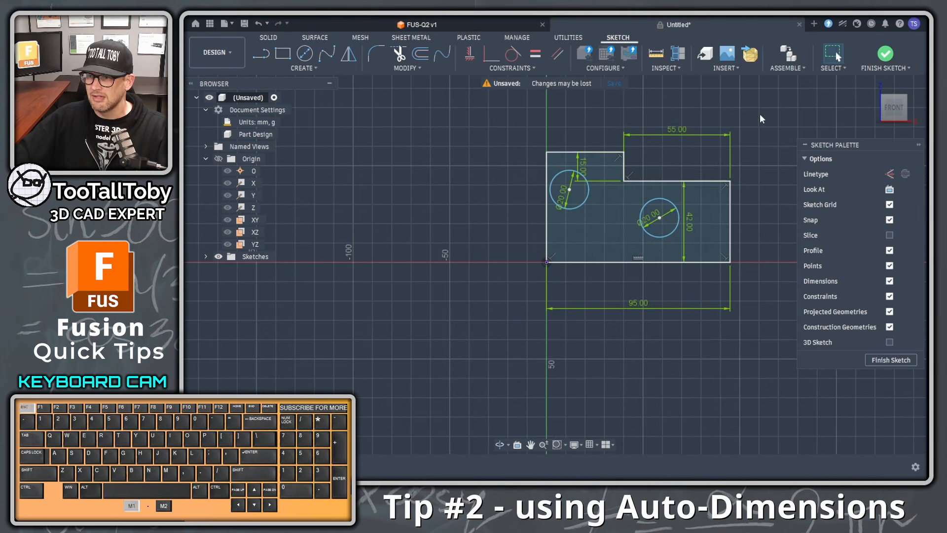
left_click_drag(760, 113, 474, 329)
key("Delete")
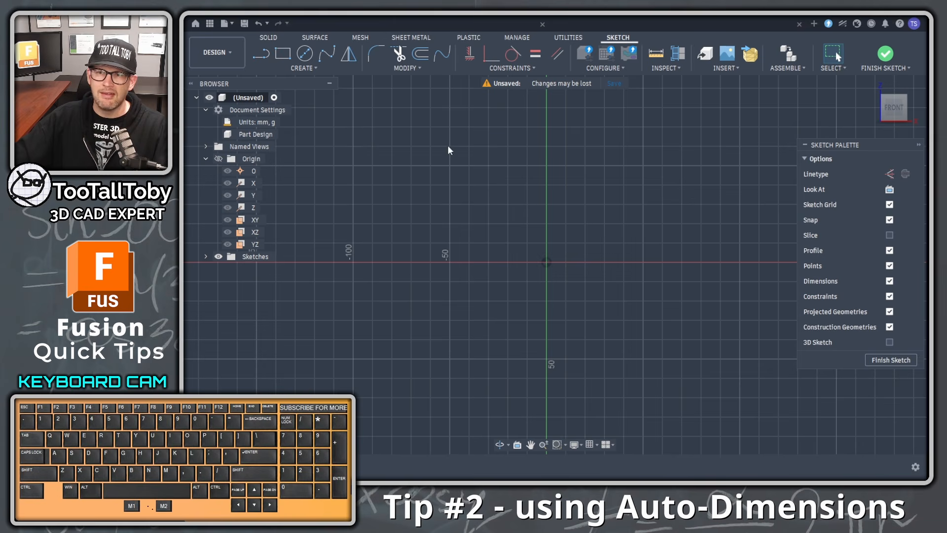
Draw a two-point rectangle from the origin, 50 mm high and about 90 mm wide, and undo it.
key("s")
left_click(478, 171)
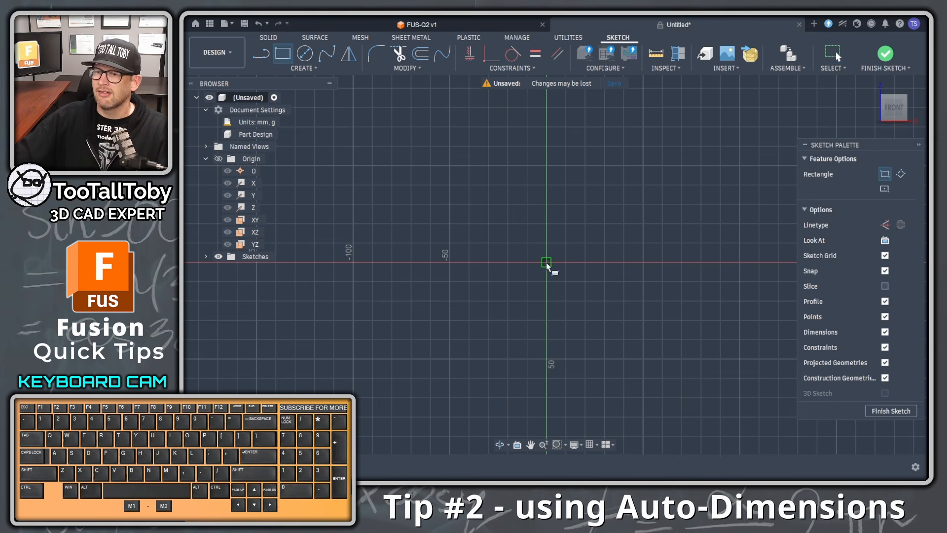
left_click(546, 263)
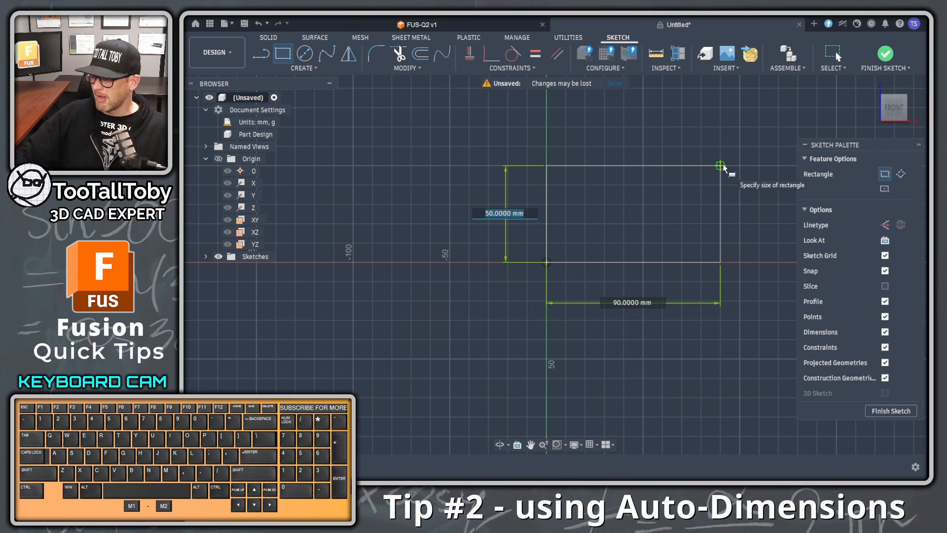
type("50")
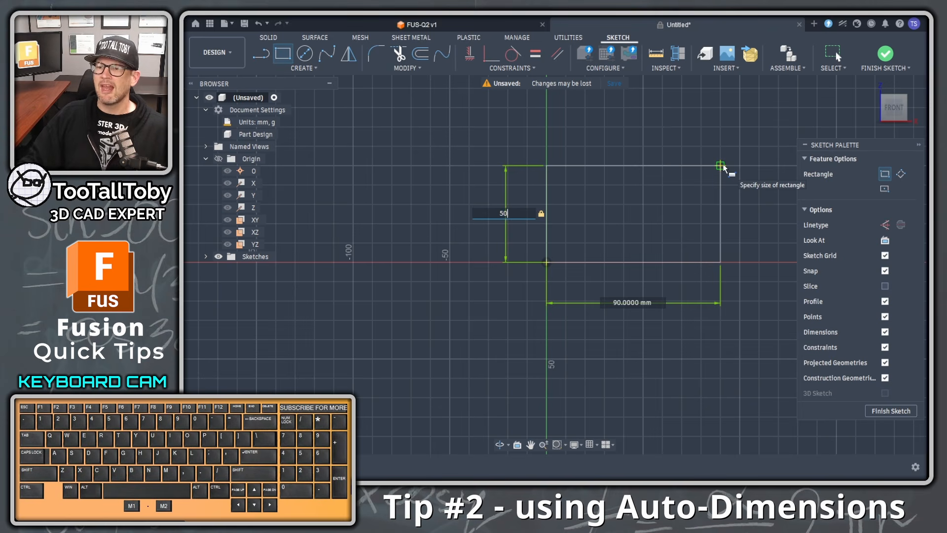
key("Return")
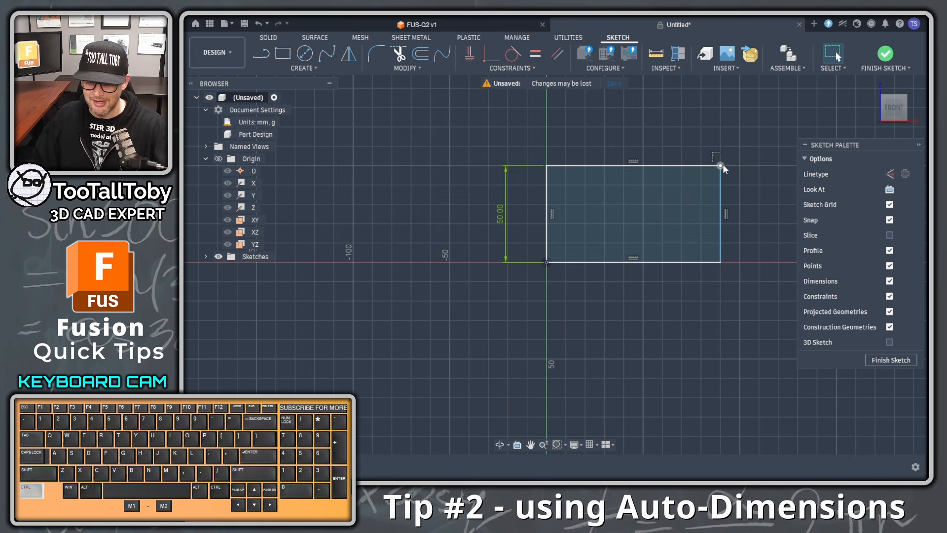
key("ctrl+z")
Start a two-point rectangle at the origin and specify a height of 50 mm and a width of 90 mm.
key("s")
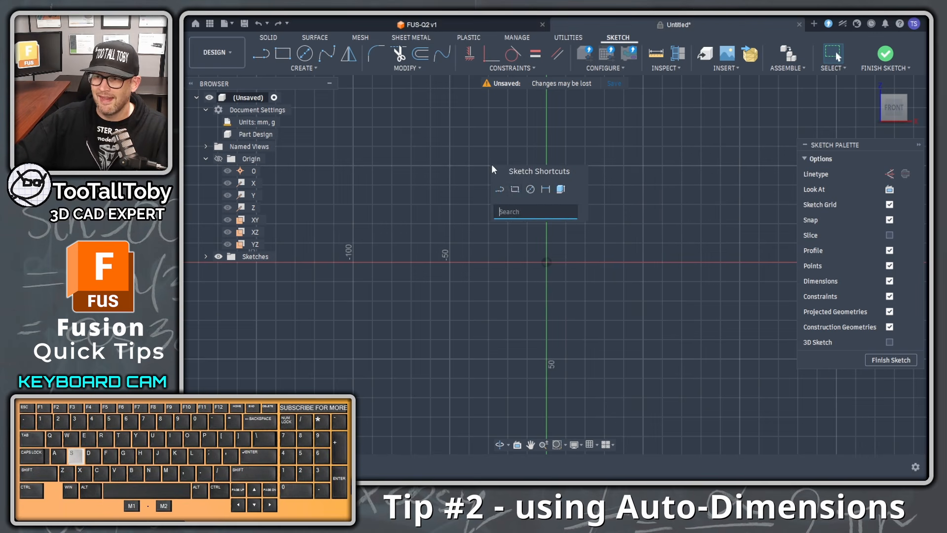
left_click(513, 202)
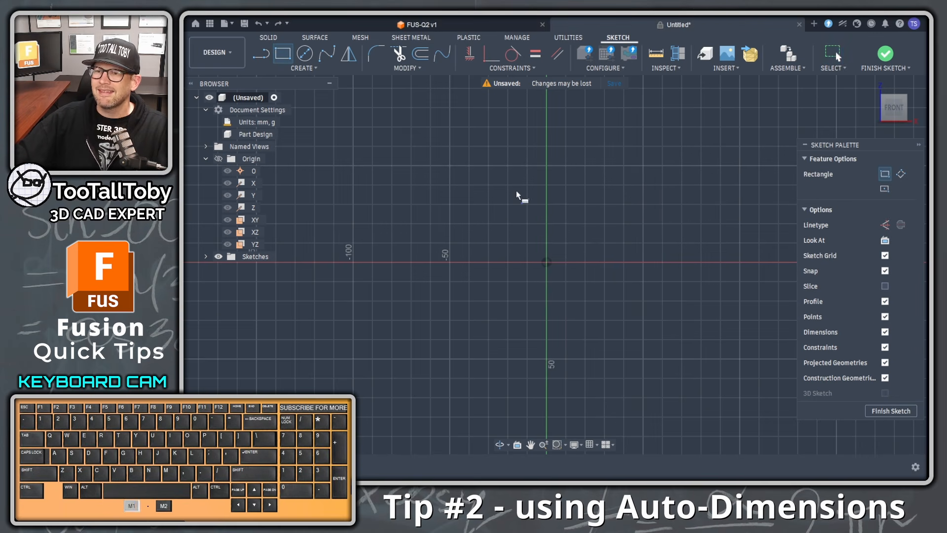
left_click(546, 265)
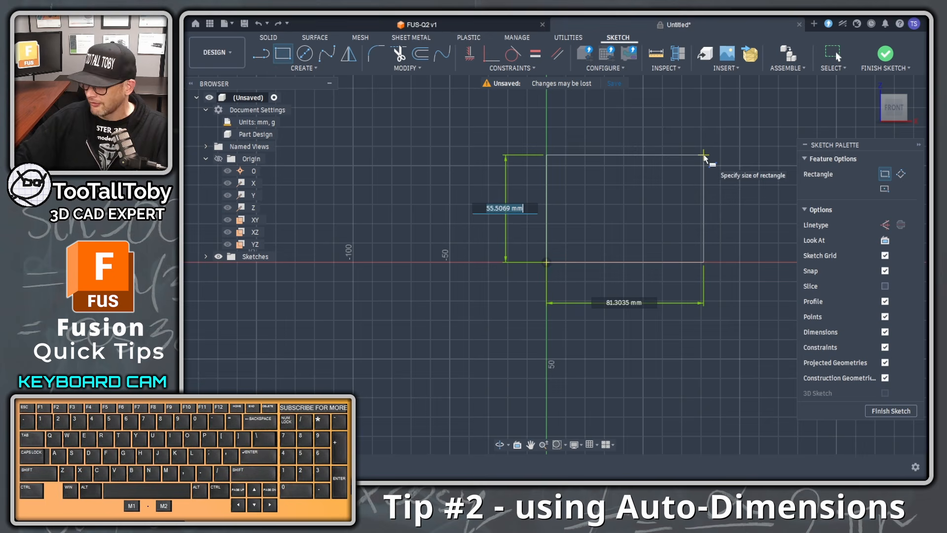
type("50")
key("Tab")
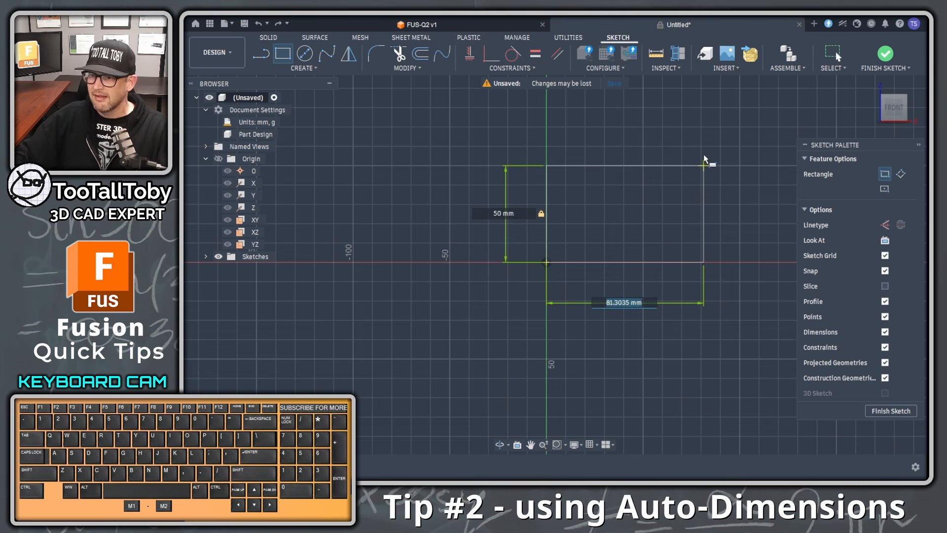
type("90")
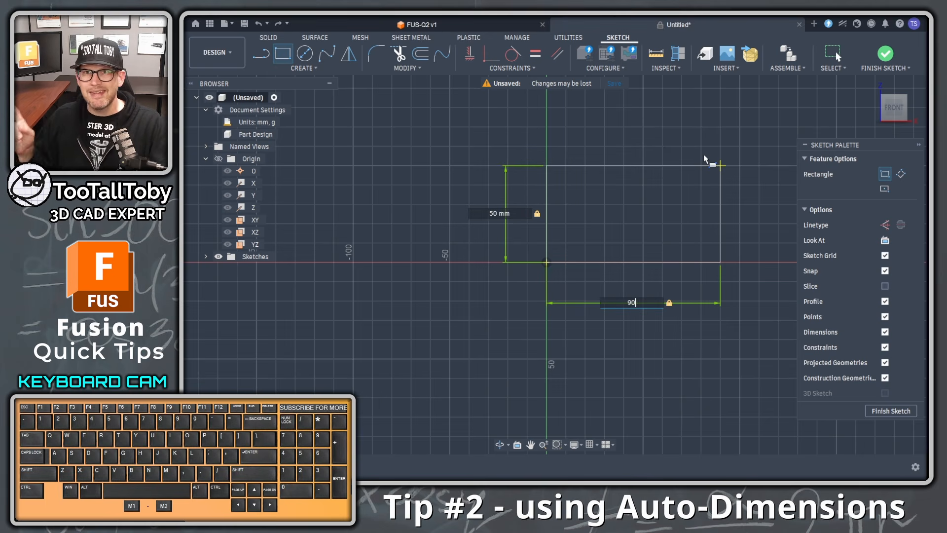
Change the rectangle's height to 30 mm and its width to 120 mm, and finish it.
key("Tab")
type("30")
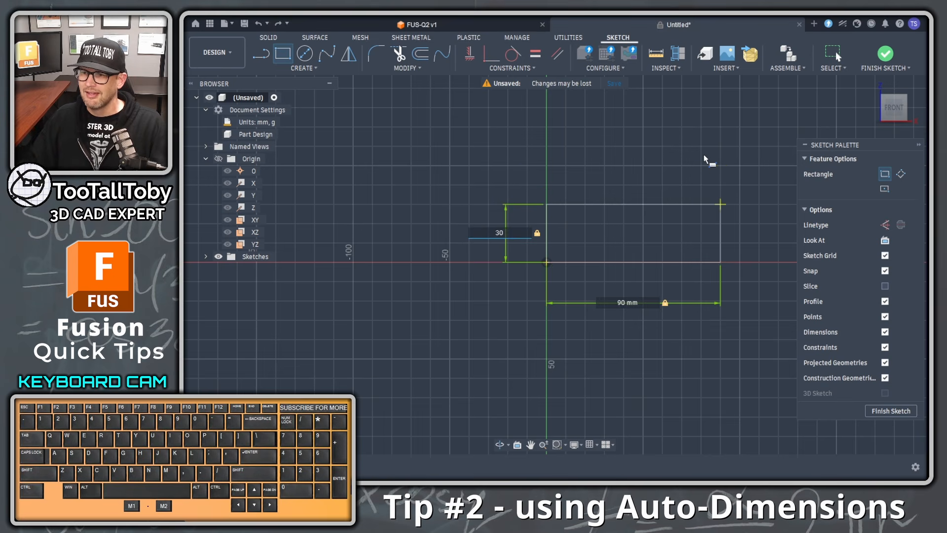
key("Tab")
type("120")
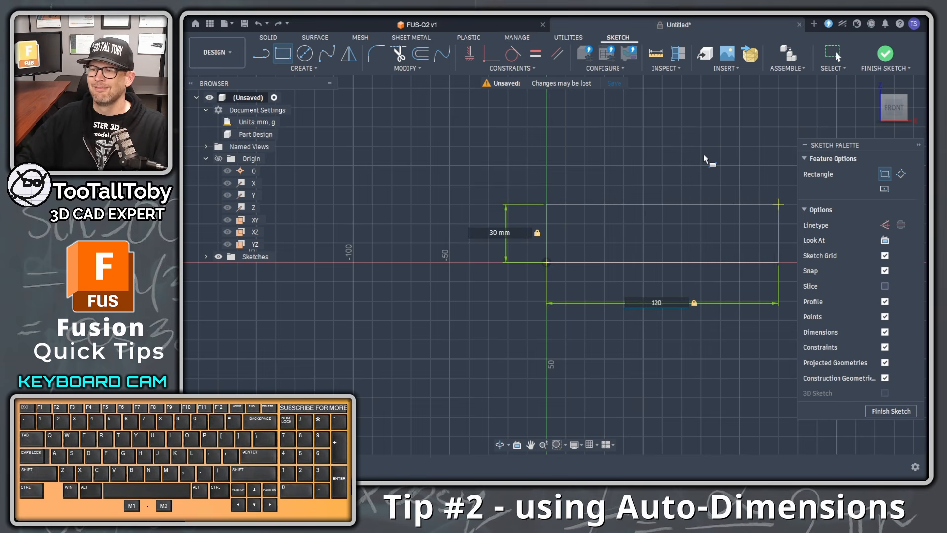
key("Return")
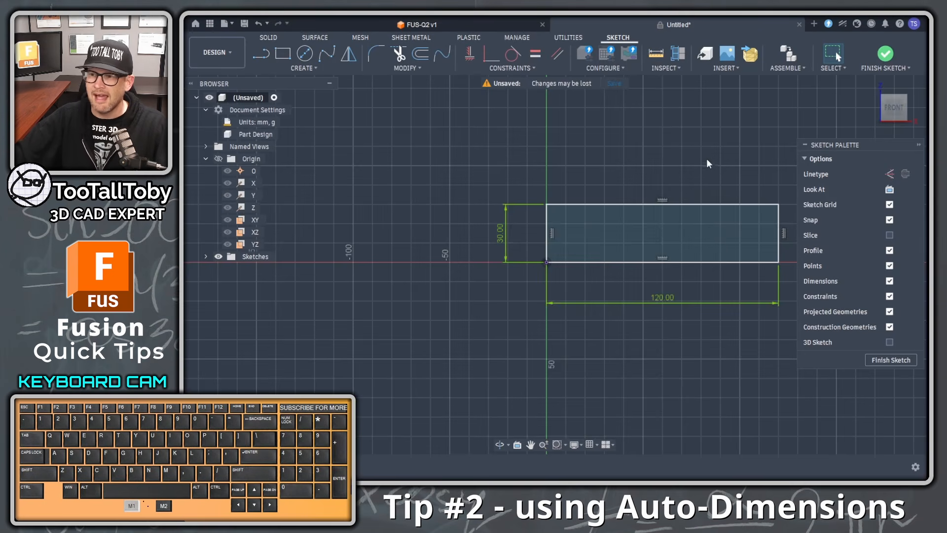
Delete the 120 × 30 mm rectangle and its dimensions.
scroll(644, 182, "down", 2)
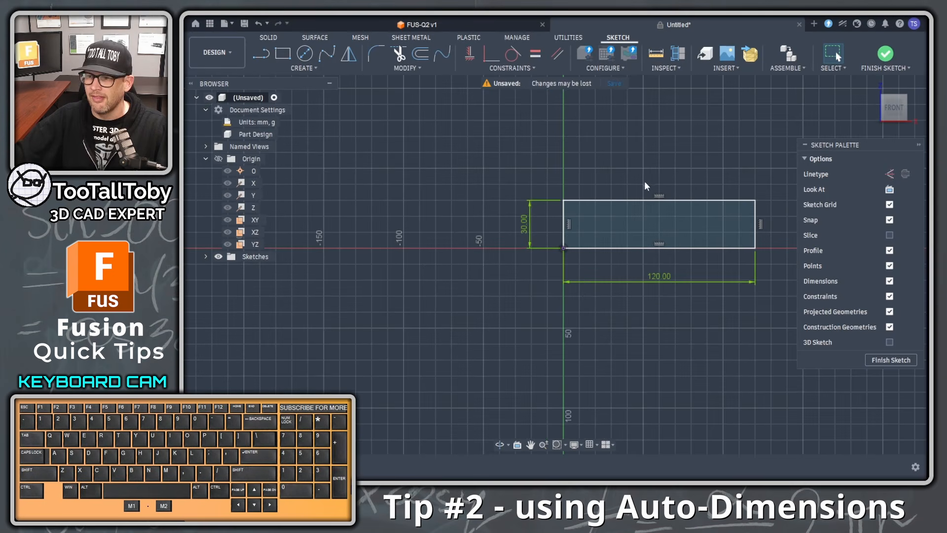
left_click_drag(770, 165, 480, 327)
key("Delete")
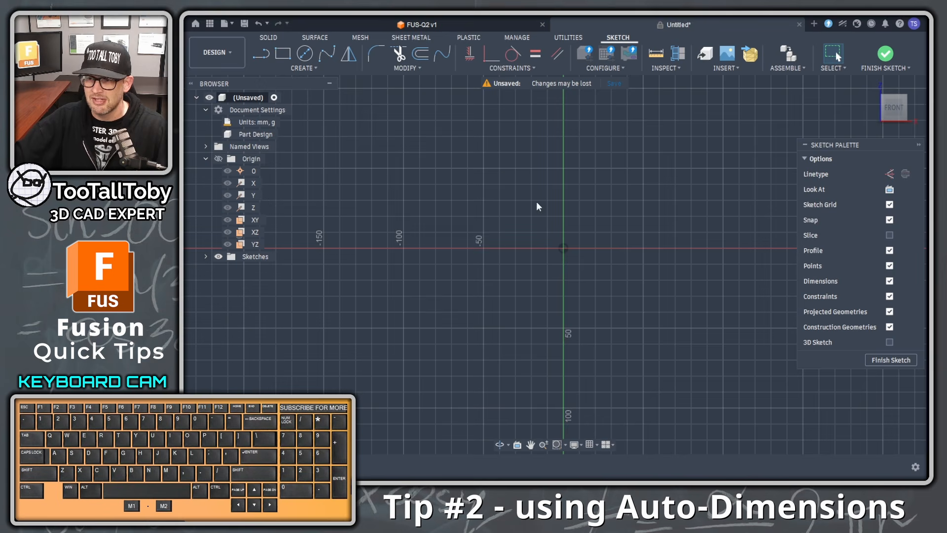
Draw connected lines from the origin: a horizontal base without an entered length, a 25 mm vertical line and a 40 mm horizontal line back toward the vertical axis.
scroll(537, 202, "down", 1)
middle_click_drag(592, 212, 493, 300, "ctrl")
key("s")
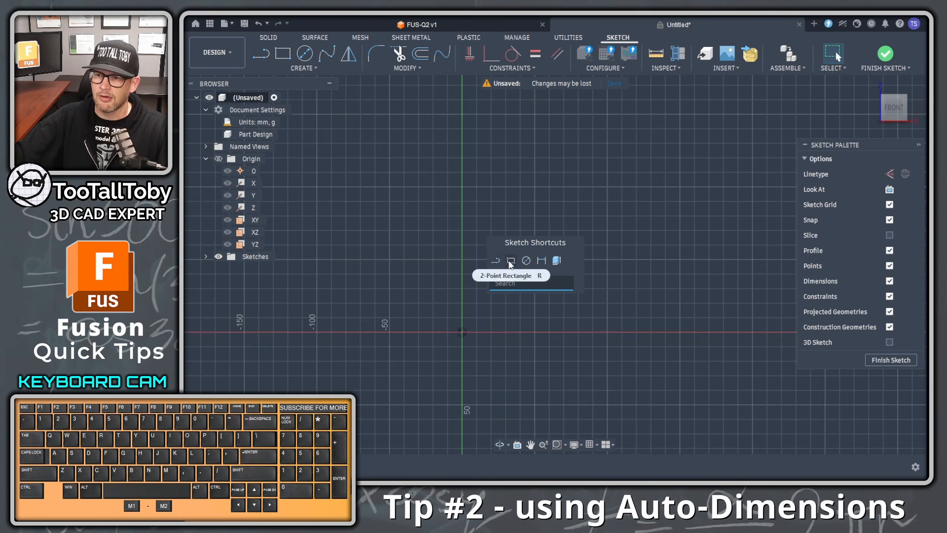
left_click(496, 260)
left_click(463, 332)
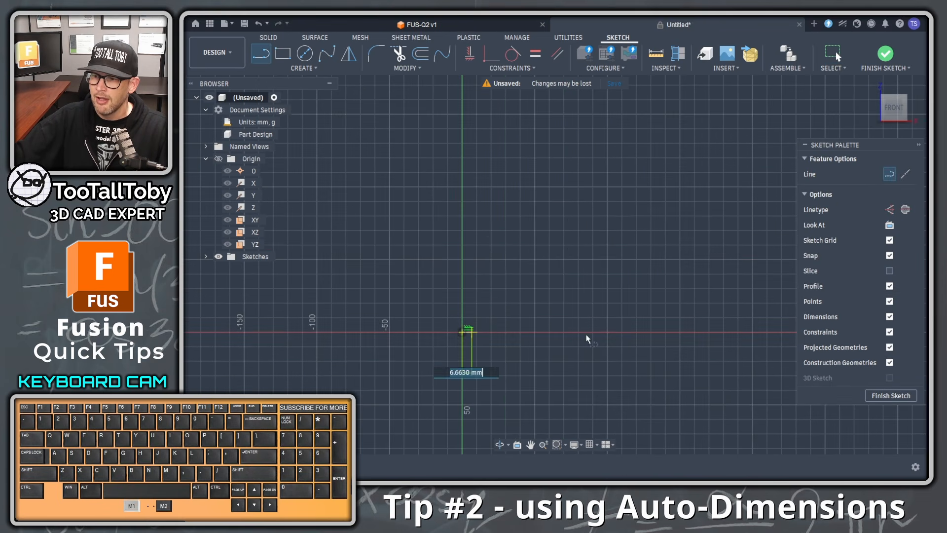
left_click(649, 334)
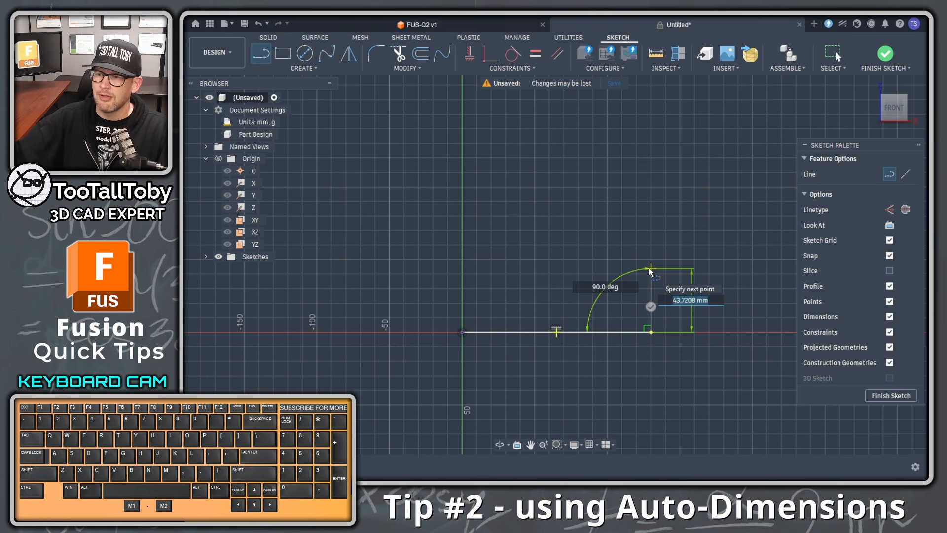
type("25")
left_click(650, 268)
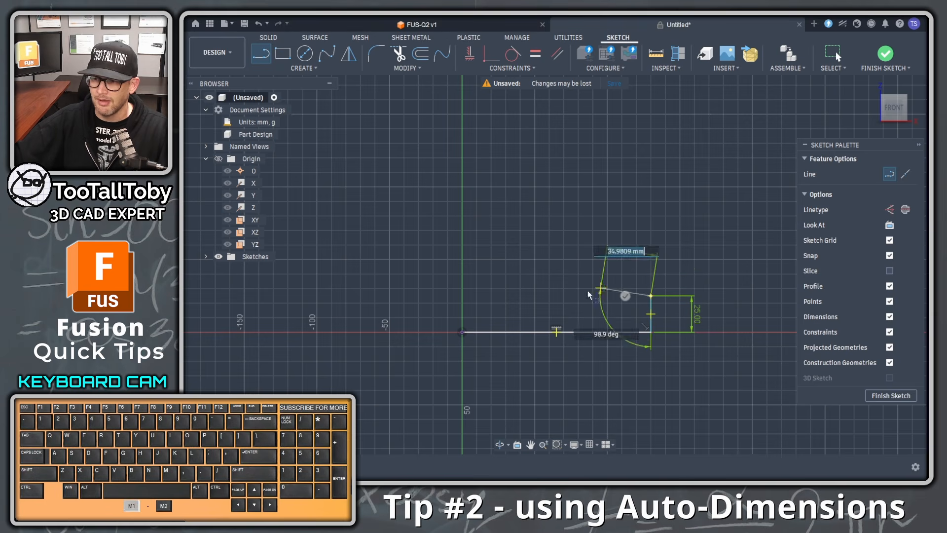
type("40")
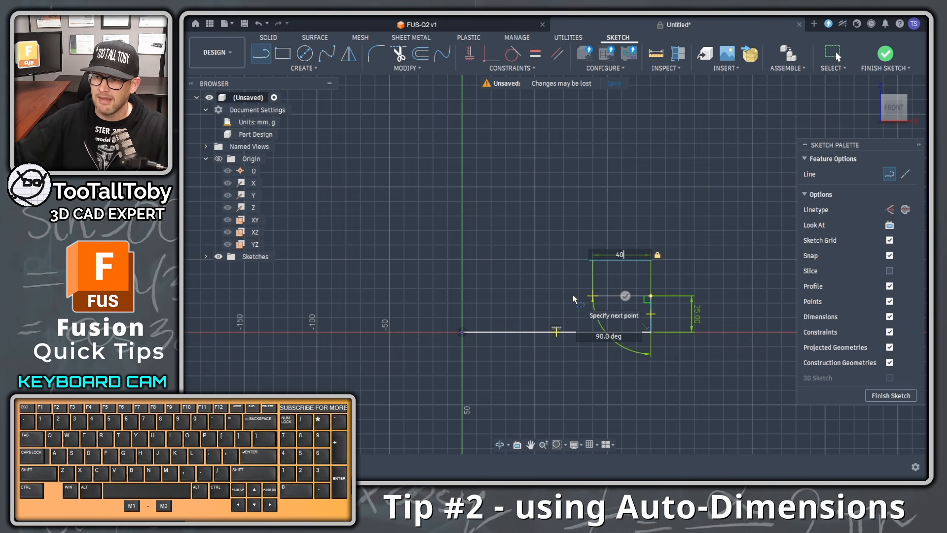
left_click(573, 294)
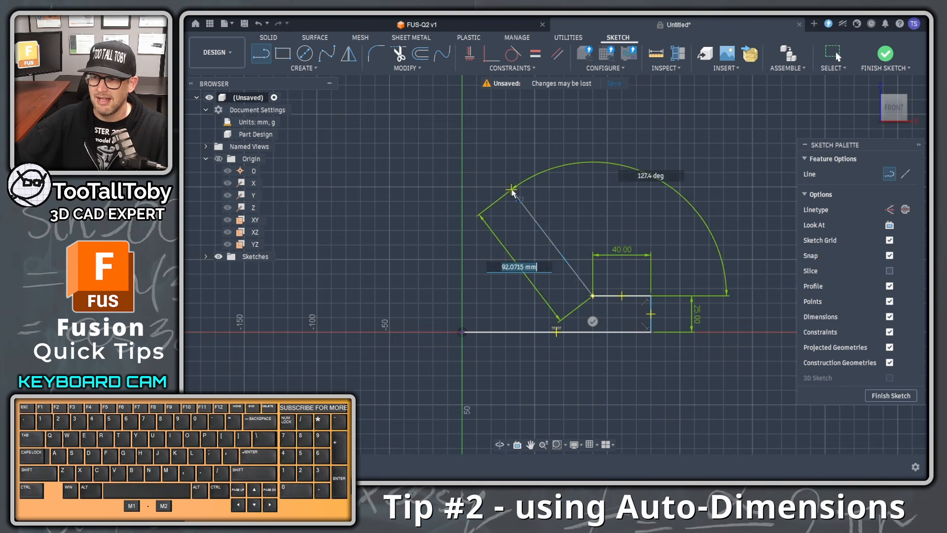
Close the profile with a slanted line about 92 mm long, a horizontal top line and a vertical line about 98 mm long to the origin.
left_click(512, 189)
left_click(462, 190)
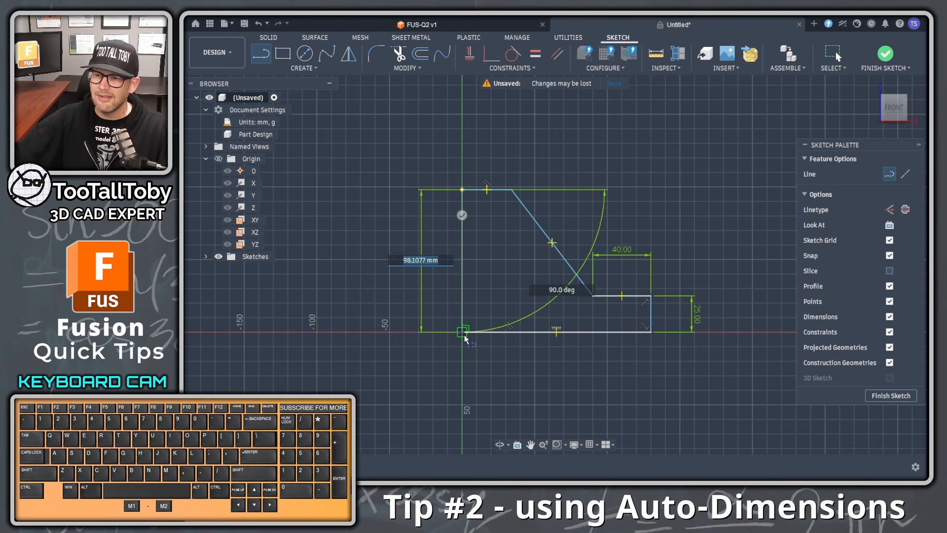
left_click(462, 331)
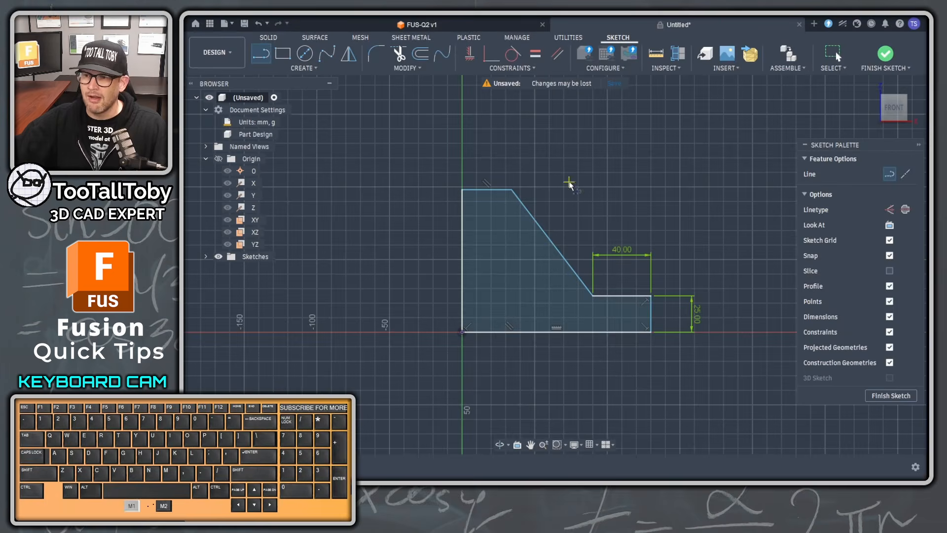
Delete the profile with the slanted edge, including its 25 mm and 40 mm dimensions.
key("Escape")
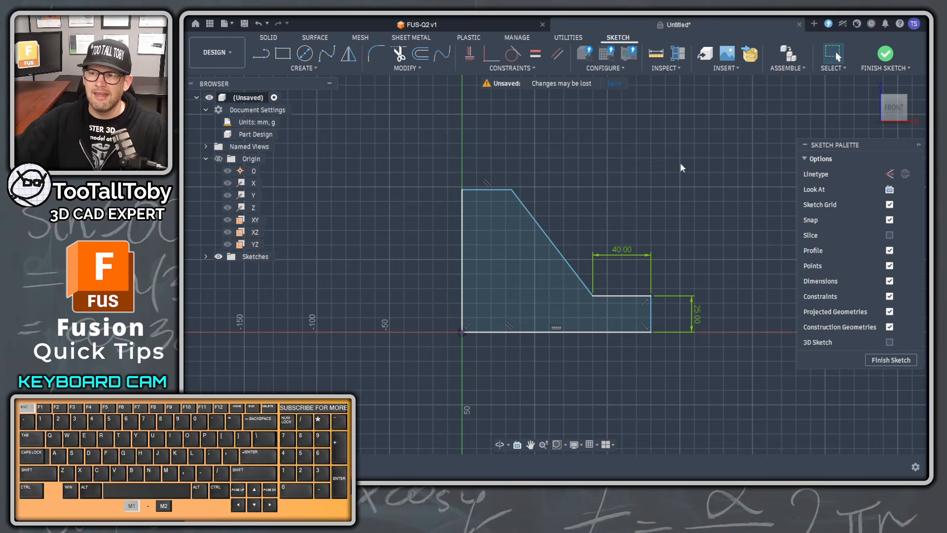
left_click_drag(681, 155, 397, 350)
key("Delete")
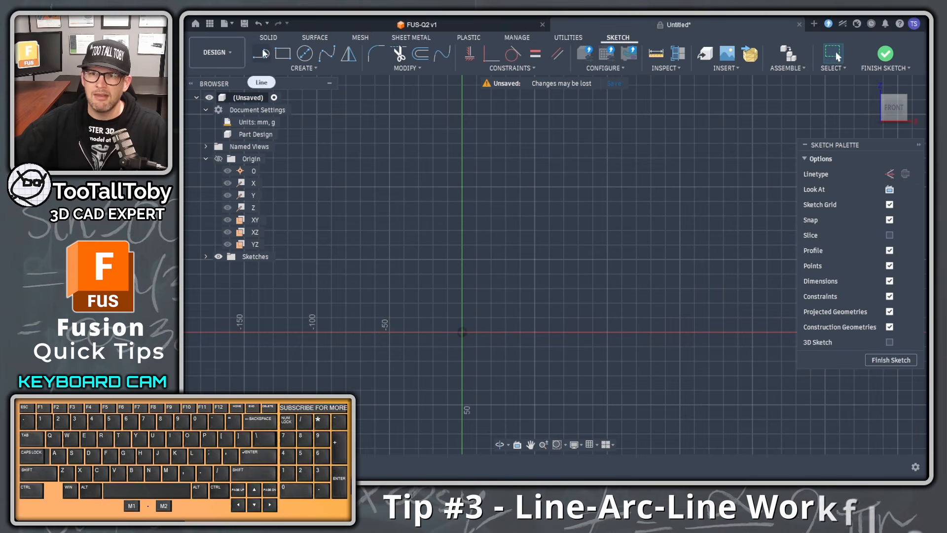
Draw a closed profile from the origin with a 90 mm horizontal base line, a tangent semicircular end arc, a horizontal top line and a vertical side.
key("l")
left_click(462, 333)
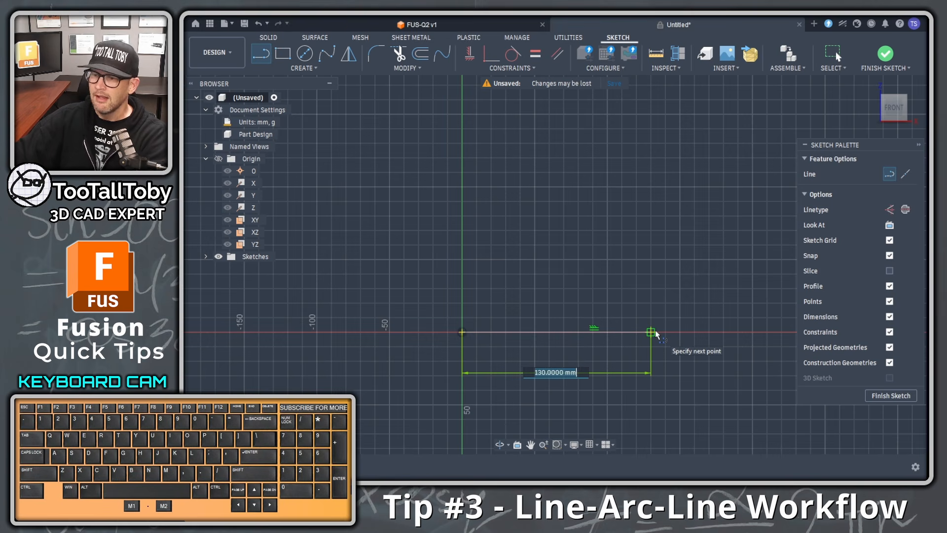
type("90")
key("Tab")
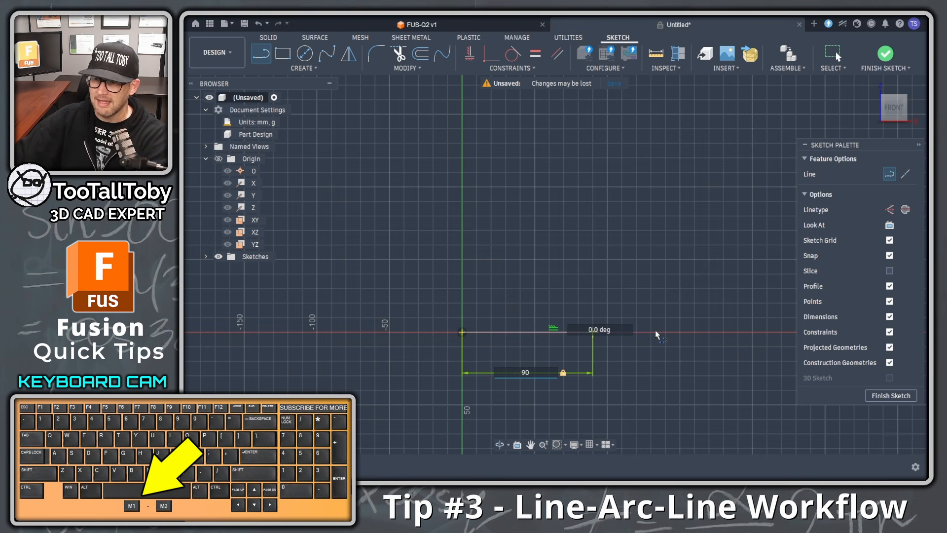
mouse_move(655, 334)
left_mouse_down()
mouse_move(681, 319)
mouse_move(695, 289)
mouse_move(700, 263)
mouse_move(688, 239)
mouse_move(593, 211)
left_mouse_up()
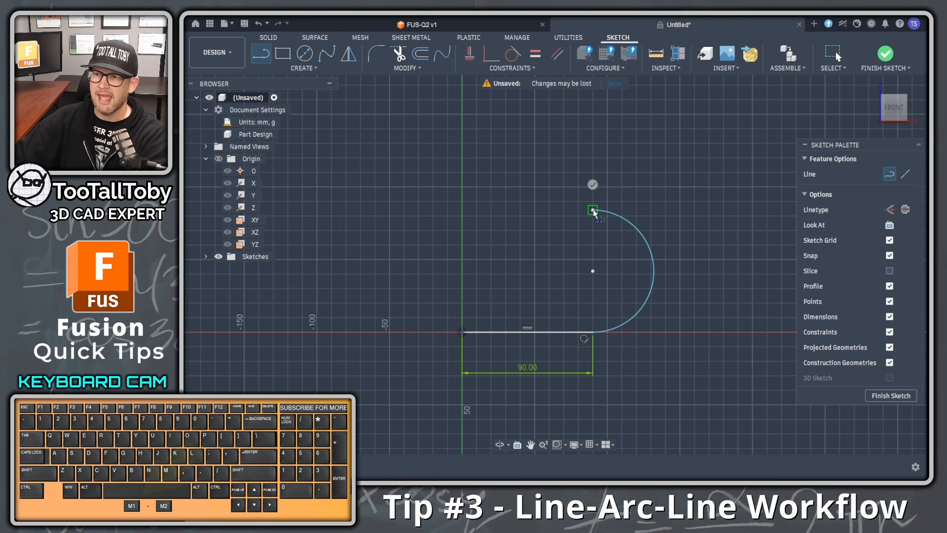
left_click(461, 209)
left_click(463, 332)
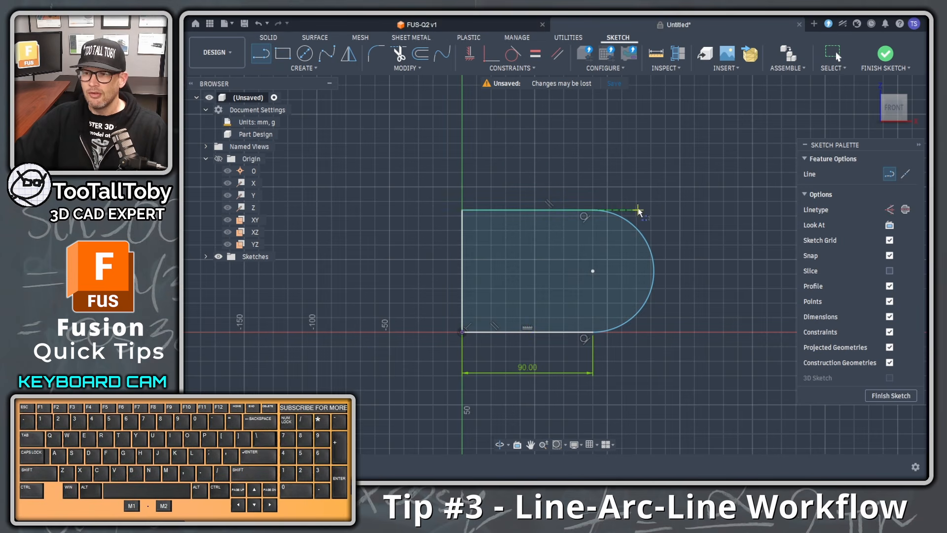
Delete the round-ended profile and its 90 mm dimension.
key("Escape")
mouse_move(695, 179)
left_mouse_down()
mouse_move(469, 348)
mouse_move(380, 386)
left_mouse_up()
key("Delete")
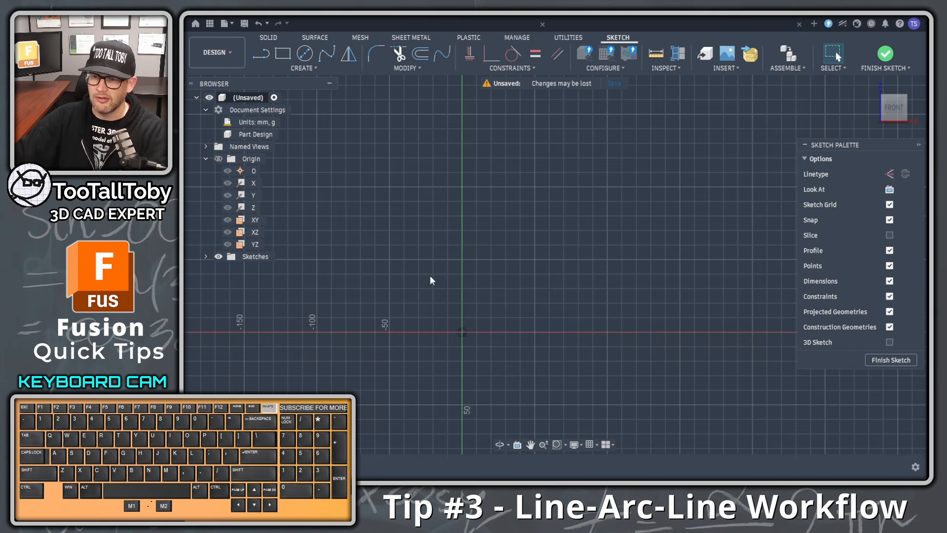
Draw an 85 mm horizontal line from the origin along the horizontal axis.
left_click(261, 56)
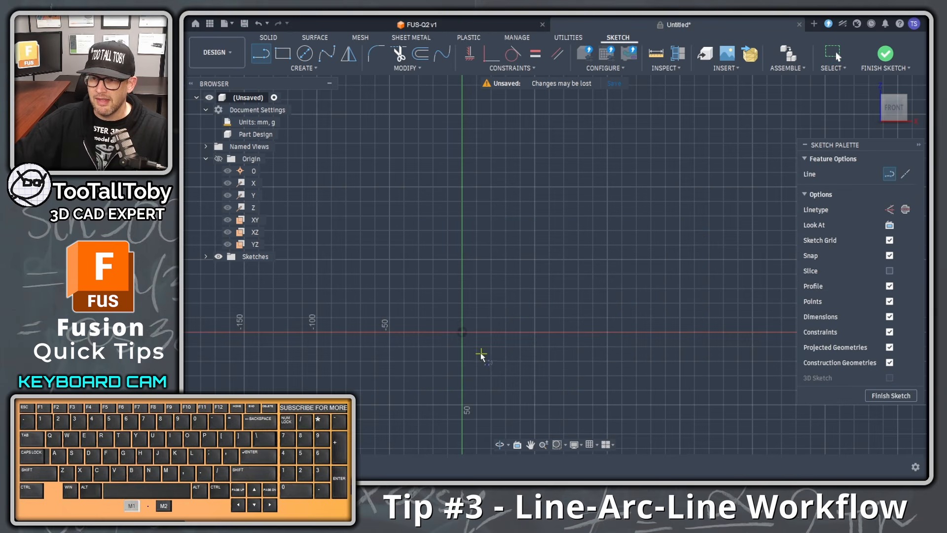
left_click(462, 332)
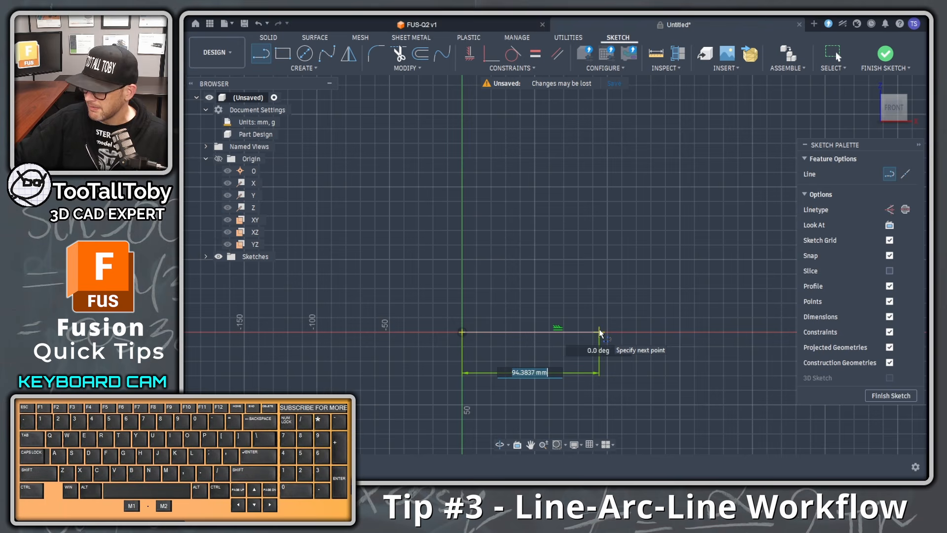
type("85")
key("Tab")
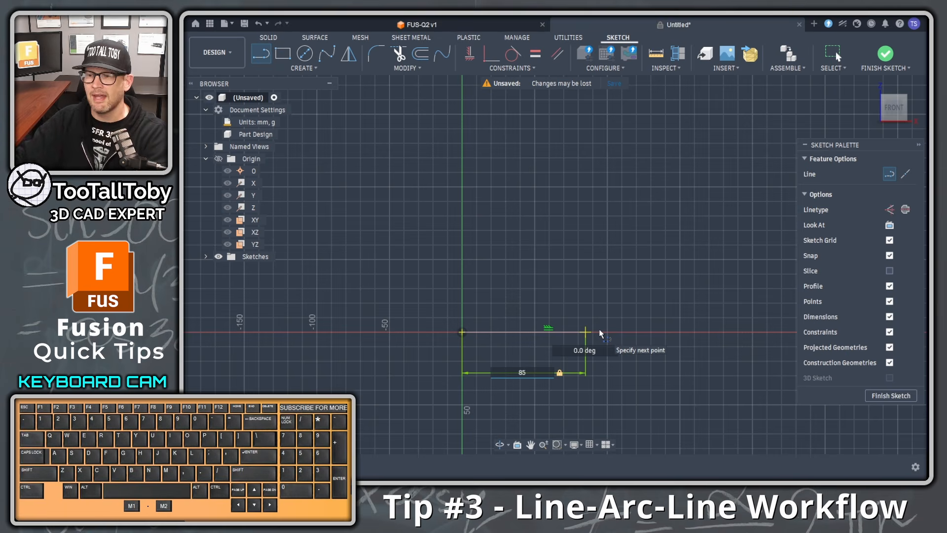
key("Return")
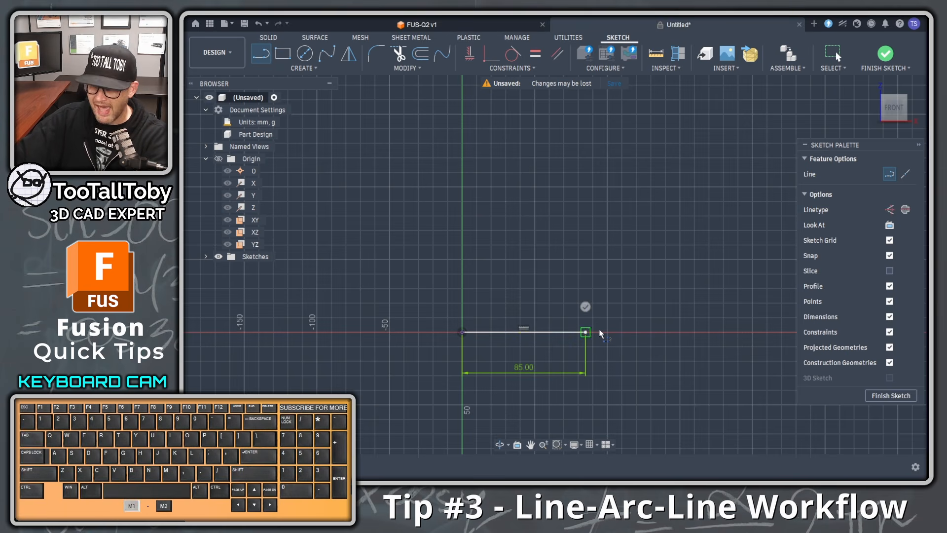
Draw a tangent arc sweeping up from the free end of the 85 mm line, and delete the arc.
left_click_drag(586, 331, 701, 178)
key("Escape")
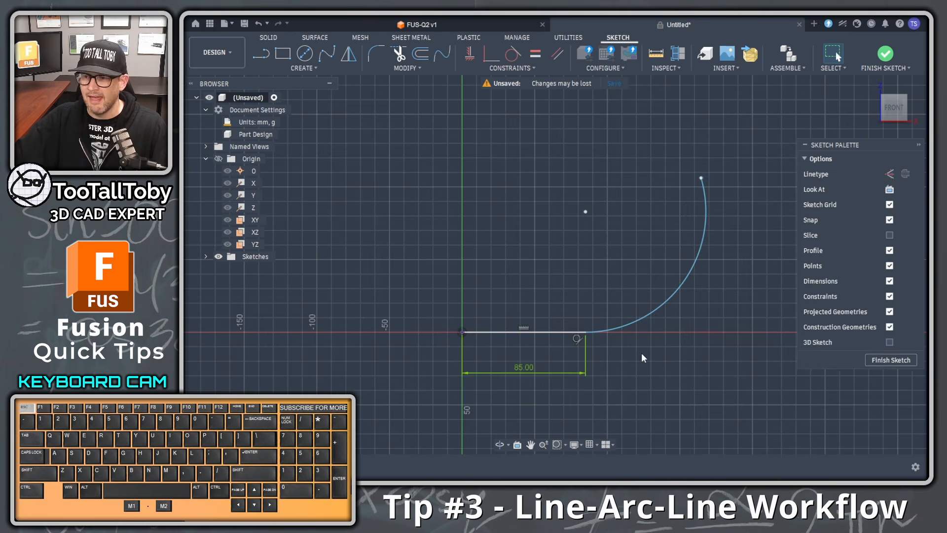
left_click_drag(641, 353, 601, 283)
key("Delete")
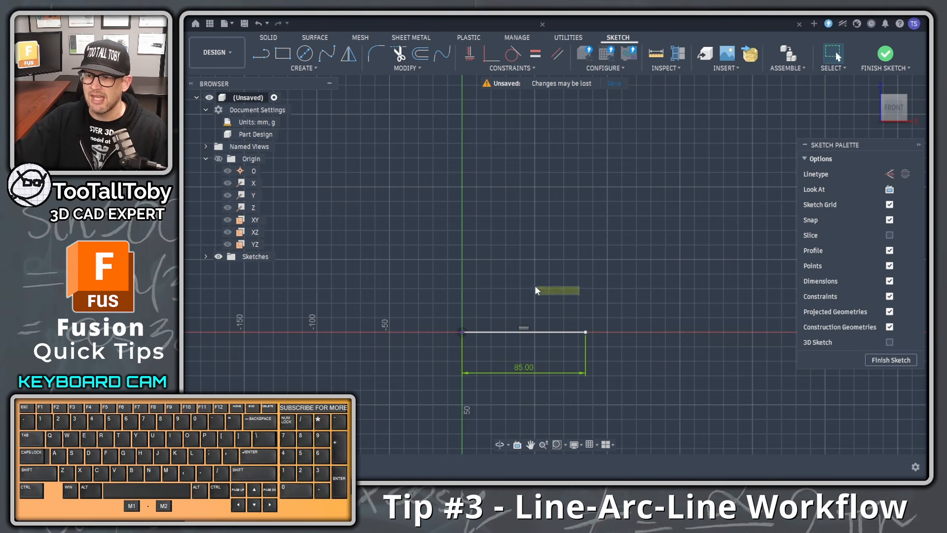
Draw another tangent arc from the line's free end, curling back to a point above that end, and delete it.
key("l")
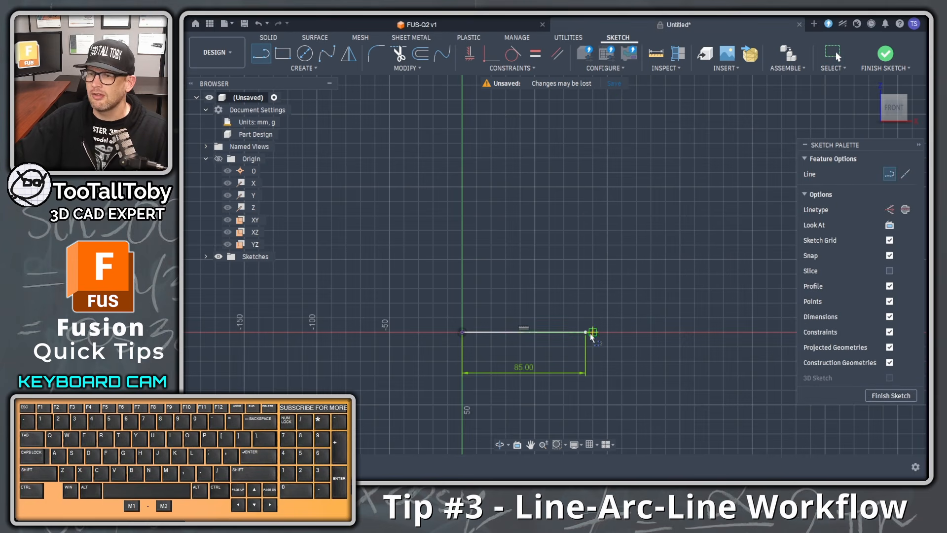
left_click_drag(585, 332, 608, 172)
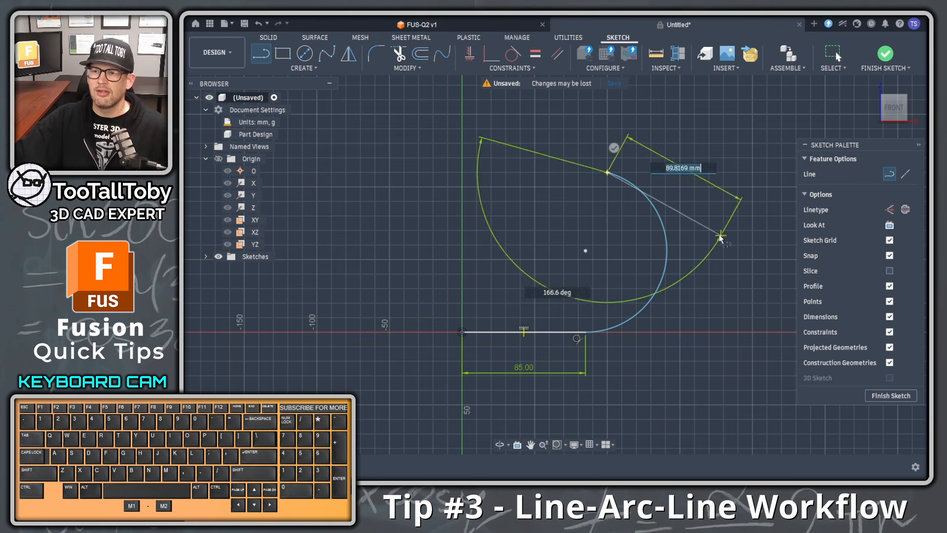
key("Escape")
left_click_drag(681, 187, 604, 241)
key("Delete")
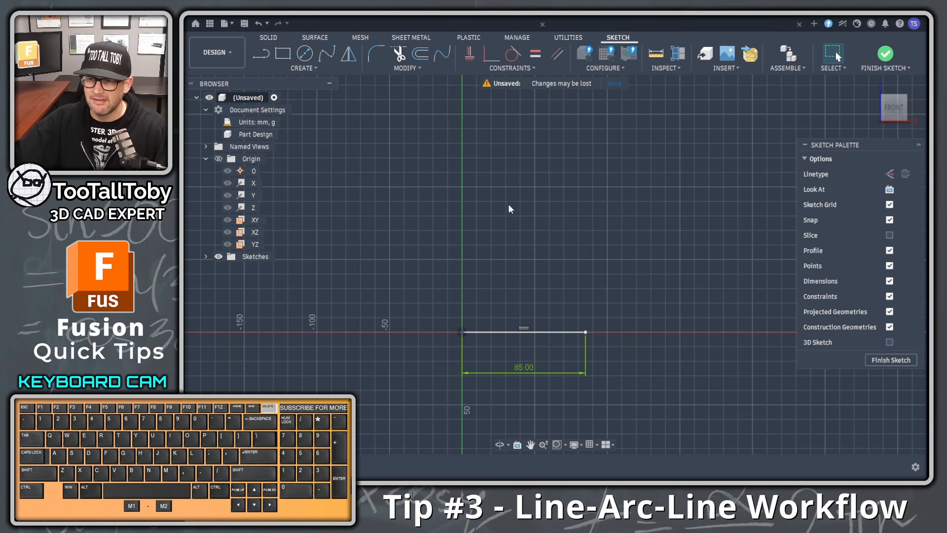
Draw a separate slanted line rising to the right above the 85 mm line.
key("l")
left_click(406, 267)
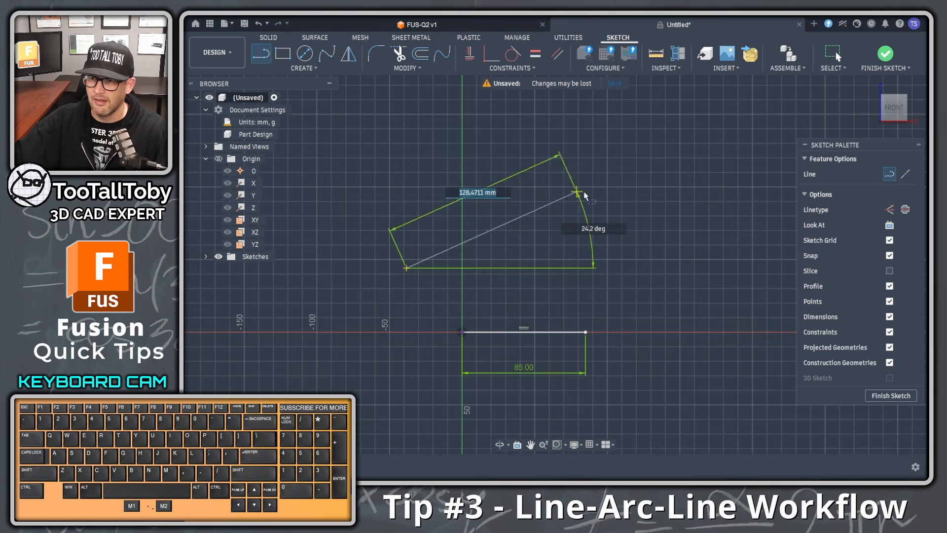
left_click(543, 170)
key("Escape")
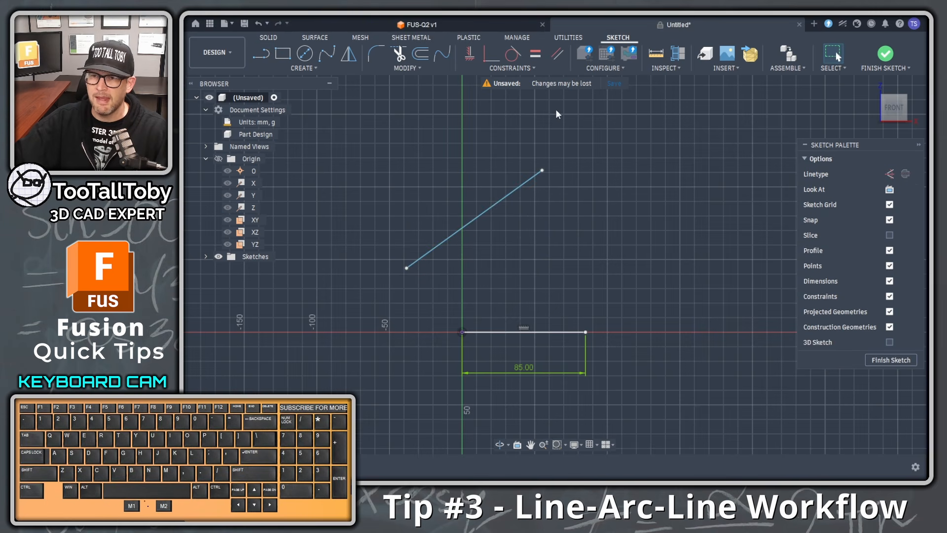
Continue from the slanted line's upper end with a tangent arc curving over to the right and a vertical line going down.
left_click(265, 55)
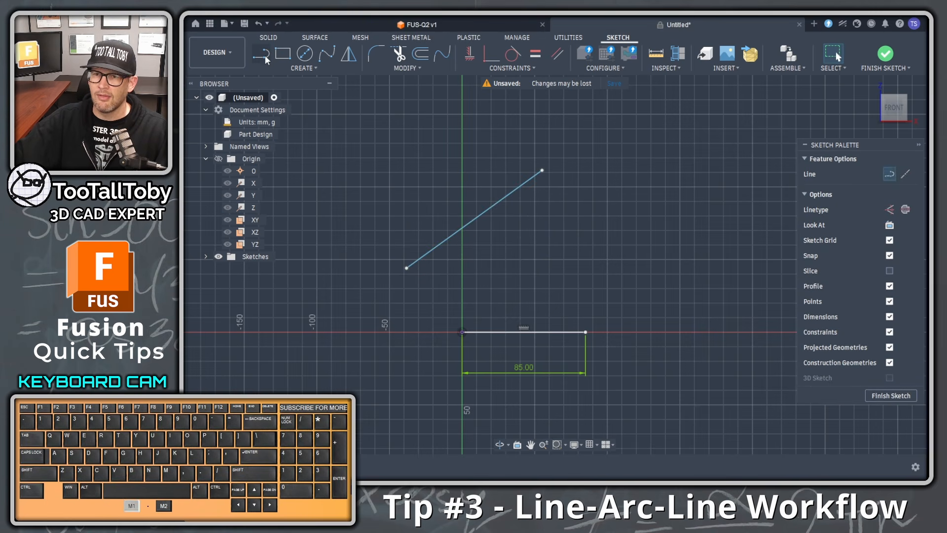
left_click(542, 171)
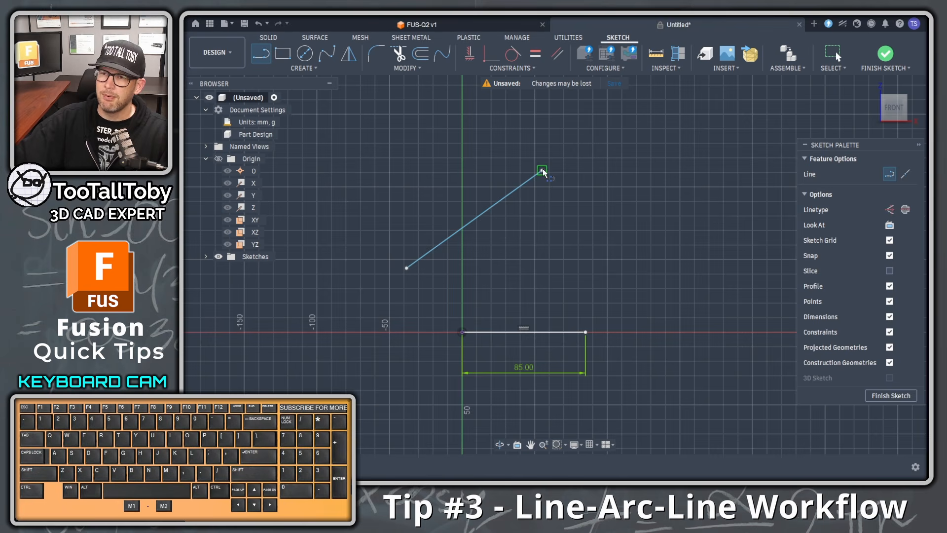
left_click_drag(542, 171, 700, 359)
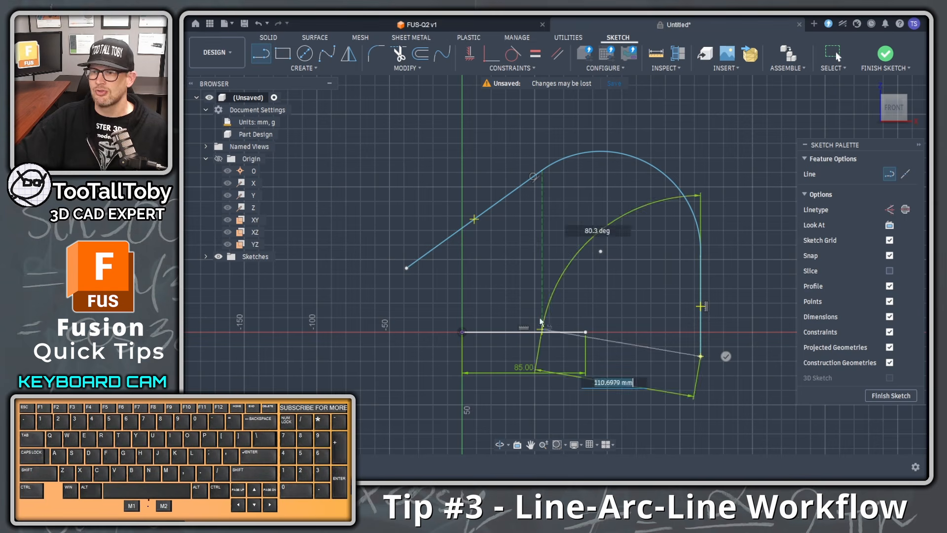
key("Escape")
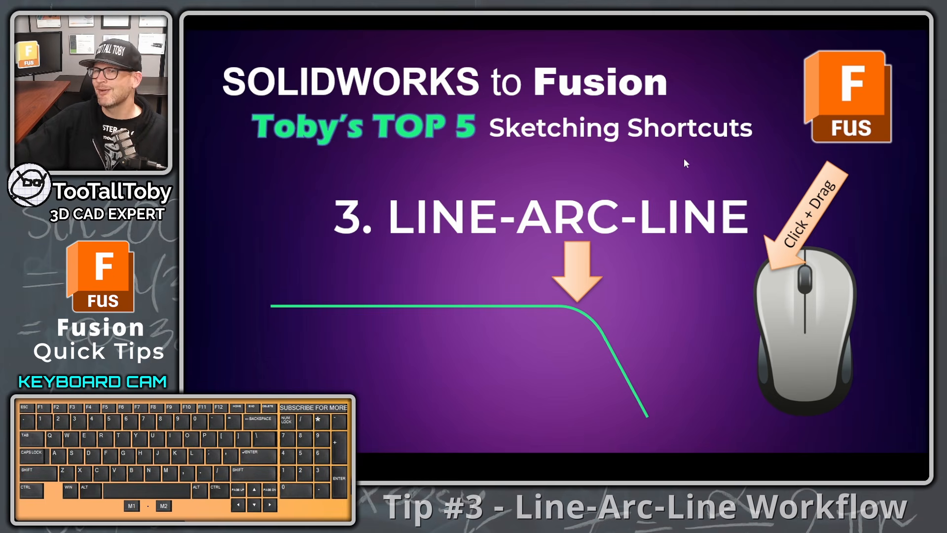
left_click(664, 165)
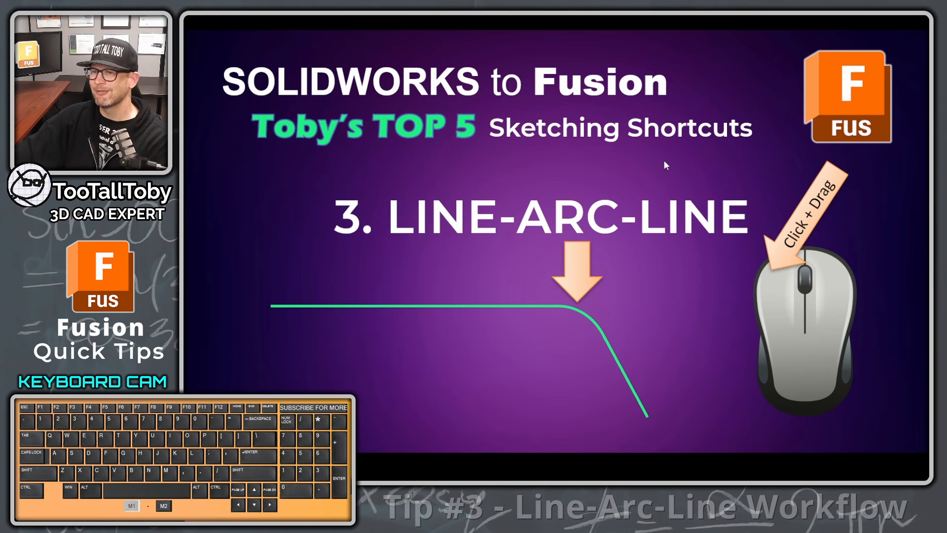
left_click(688, 169)
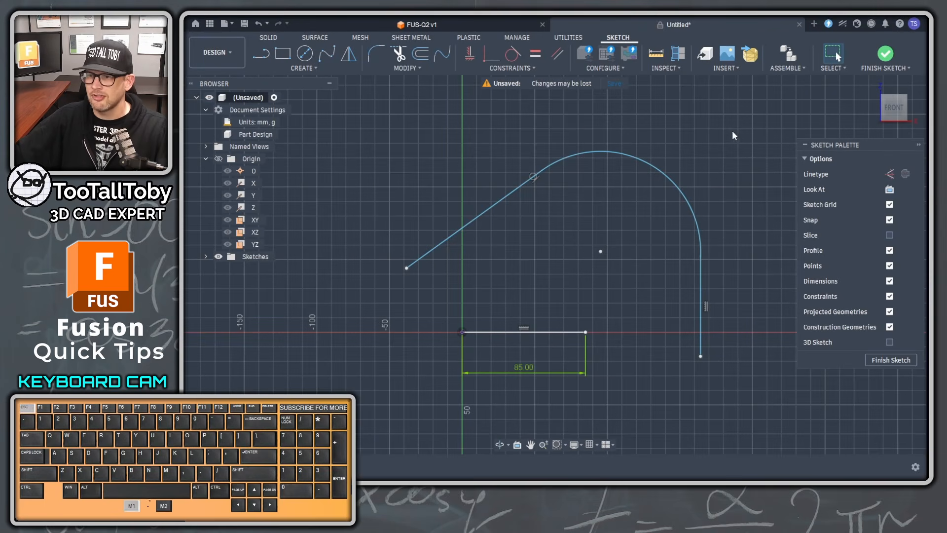
Delete all the sketch geometry, including the line-arc-line chain and the dimensioned 85 mm line.
left_click_drag(734, 136, 321, 408)
key("Delete")
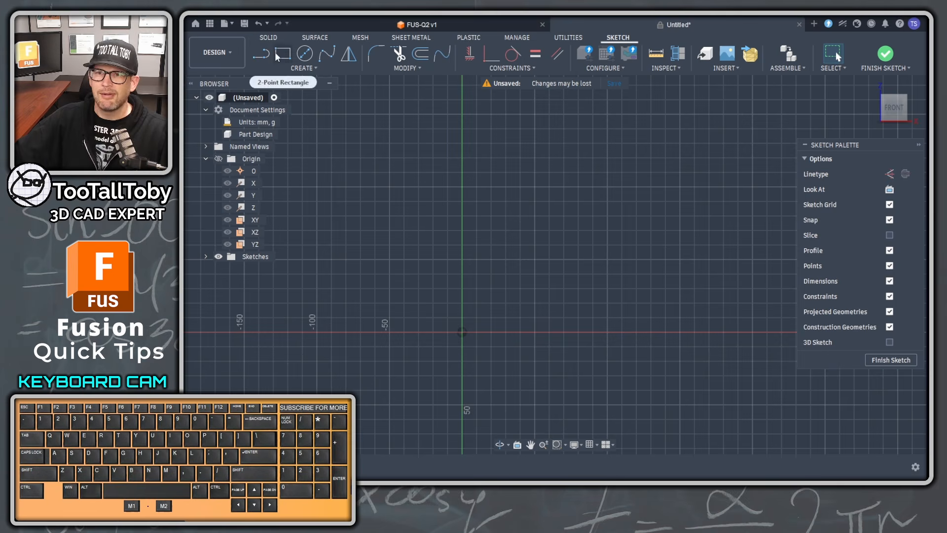
Draw a two-point rectangle from the origin, 140 mm wide and 90 mm high.
left_click(277, 57)
left_click(462, 332)
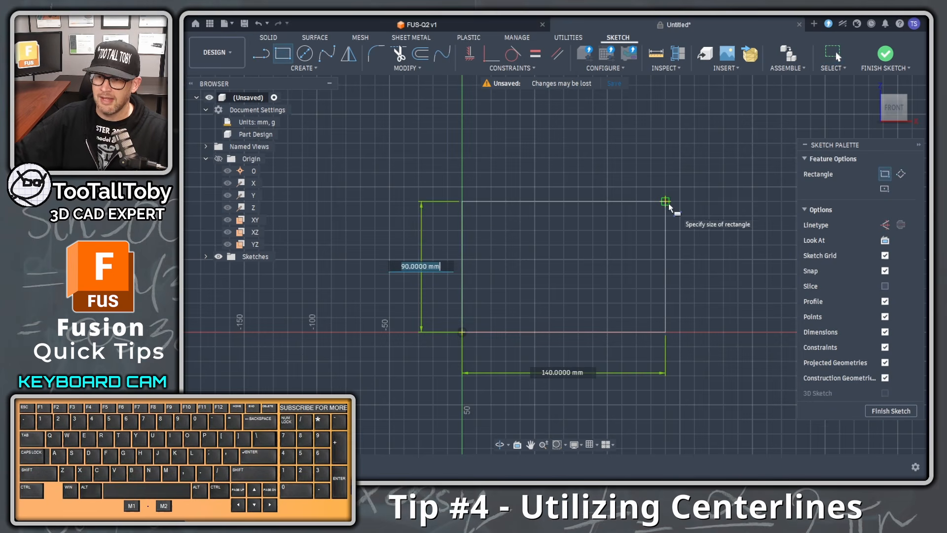
type("90")
key("Tab")
type("140")
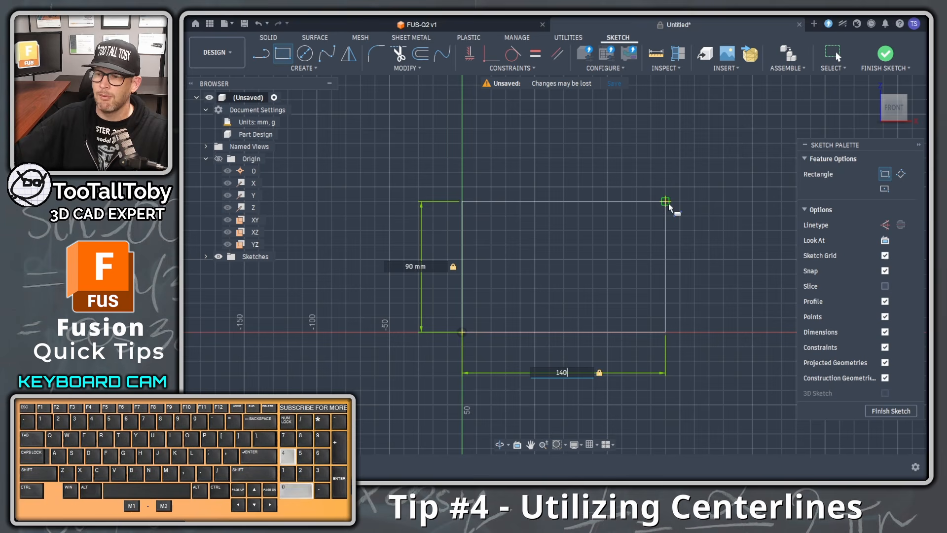
key("Return")
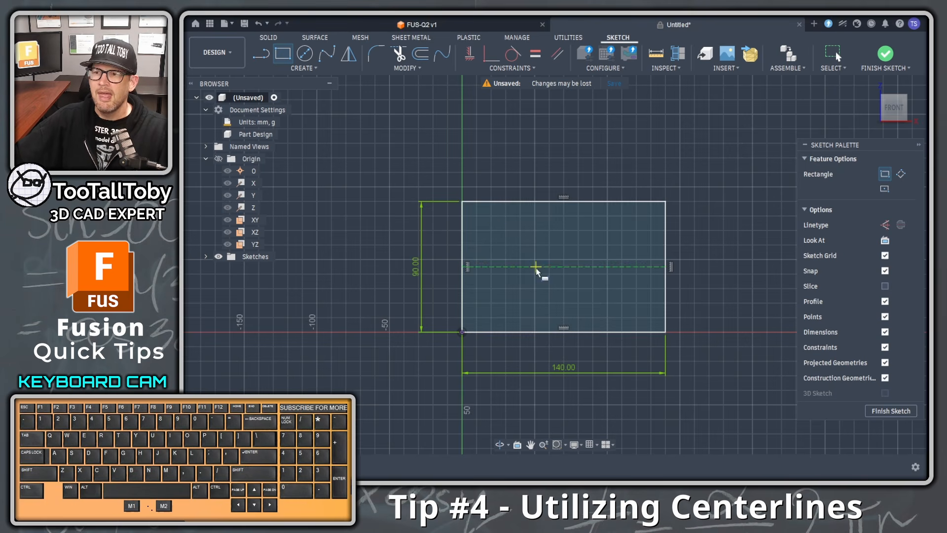
Draw a smaller undimensioned rectangle inside the 140 by 90 mm rectangle, near its middle.
left_click(542, 238)
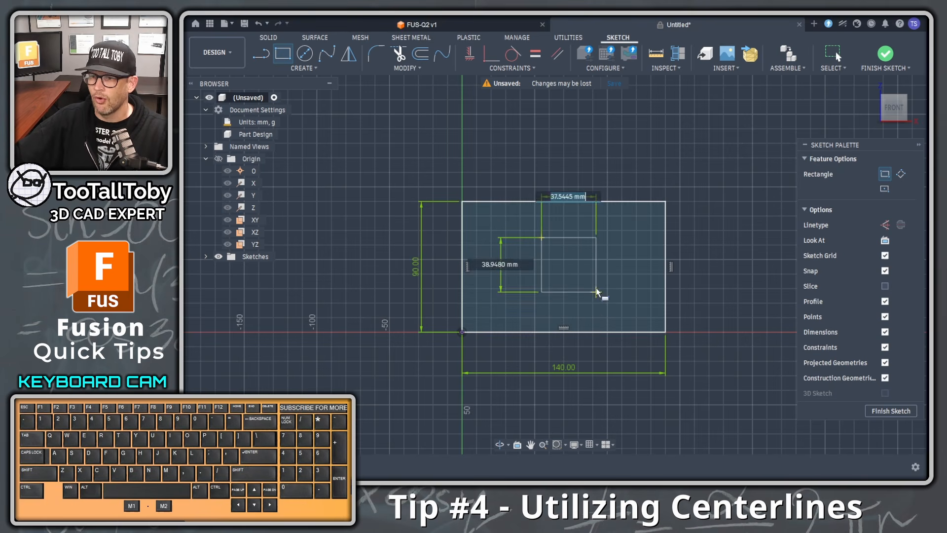
left_click(603, 300)
key("Escape")
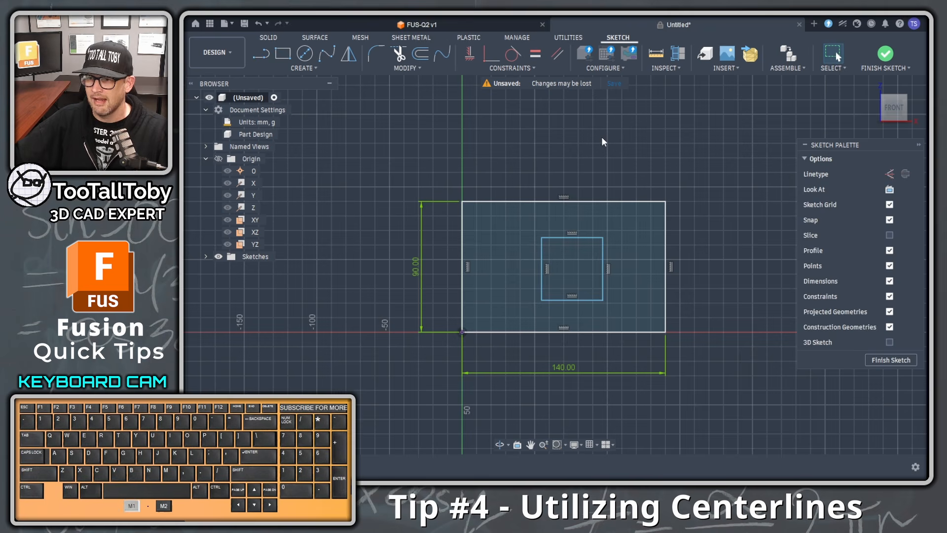
Extrude the area between the two rectangles by -40 mm as a new body, and undo the extrusion.
scroll(626, 156, "down", 1)
mouse_move(659, 169)
middle_mouse_down("shift")
mouse_move(631, 199)
mouse_move(651, 201)
middle_mouse_up("shift")
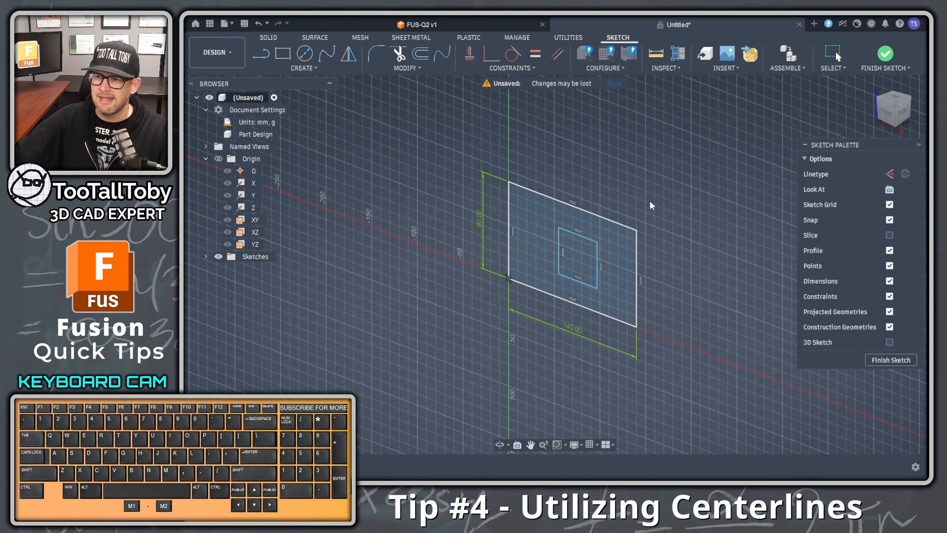
key("s")
left_click(635, 165)
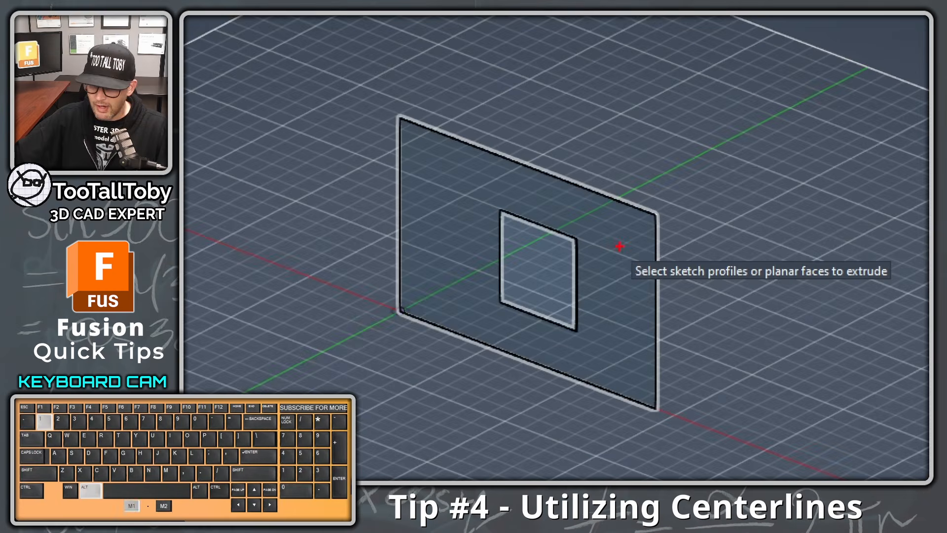
left_click_drag(688, 301, 699, 313, "ctrl+shift")
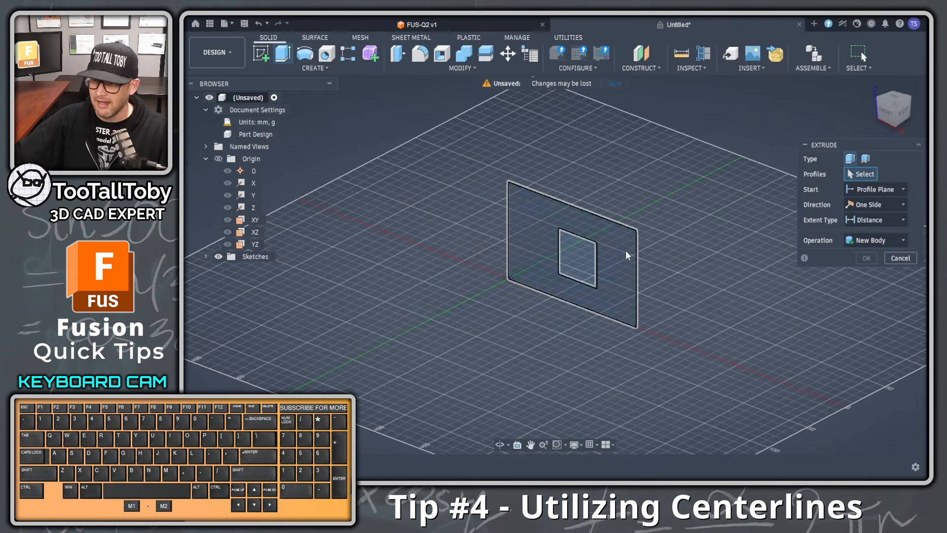
left_click(516, 243)
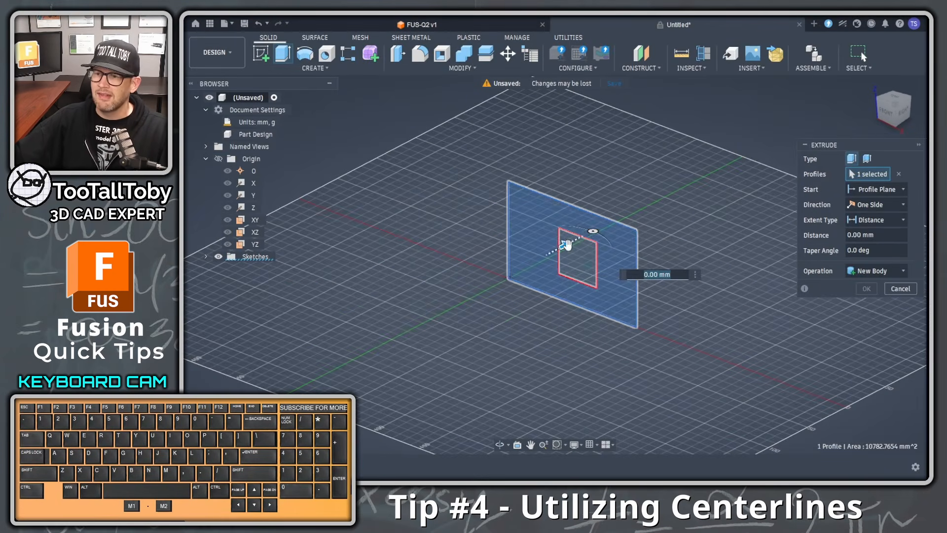
left_click_drag(567, 245, 521, 269)
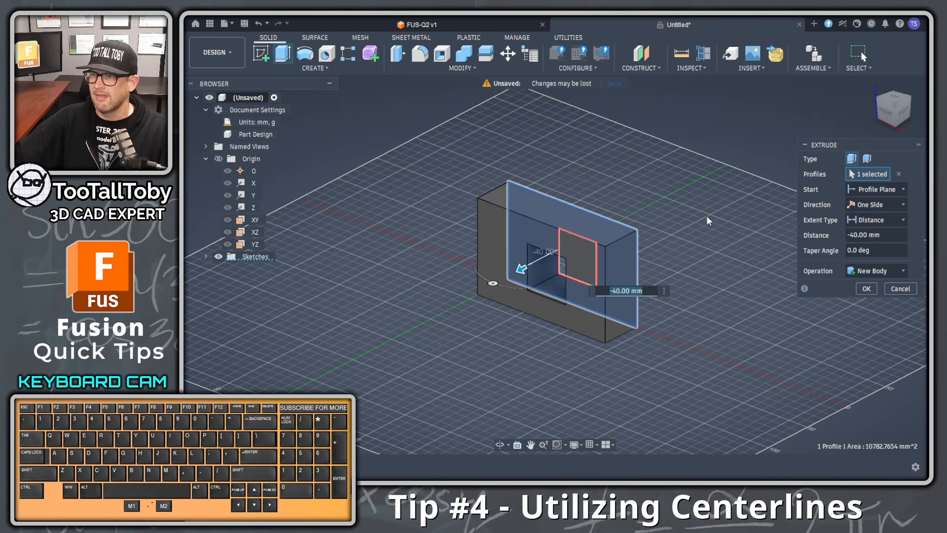
key("Return")
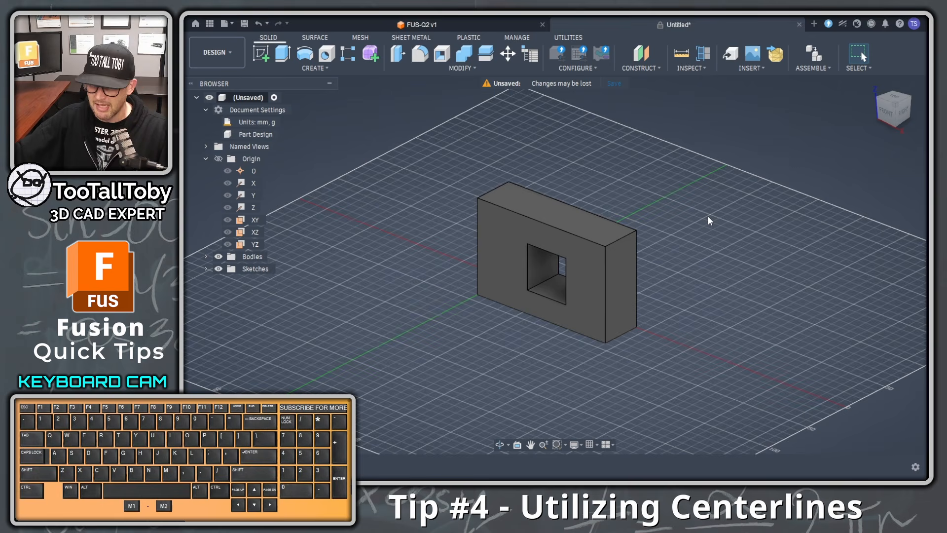
key("ctrl+z")
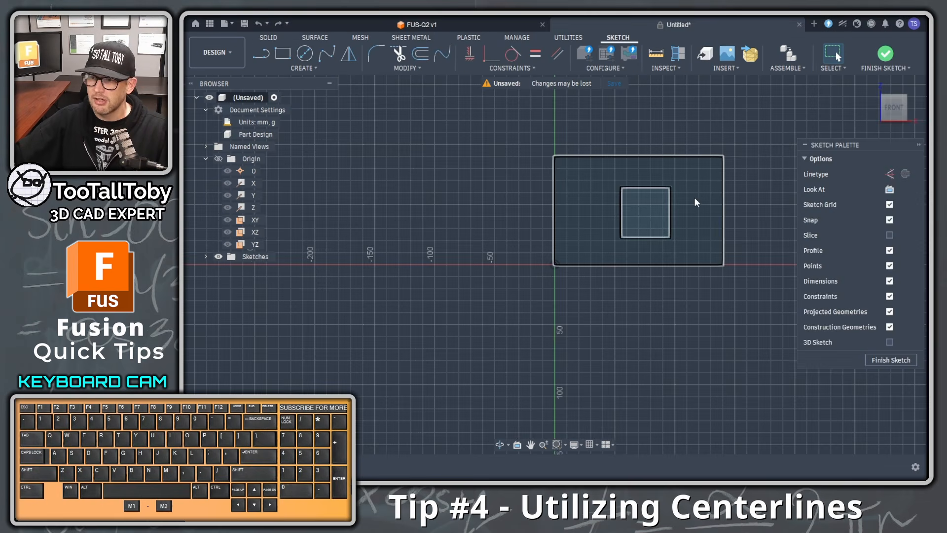
Convert all four lines of the inner rectangle to construction geometry.
left_click_drag(679, 181, 601, 254)
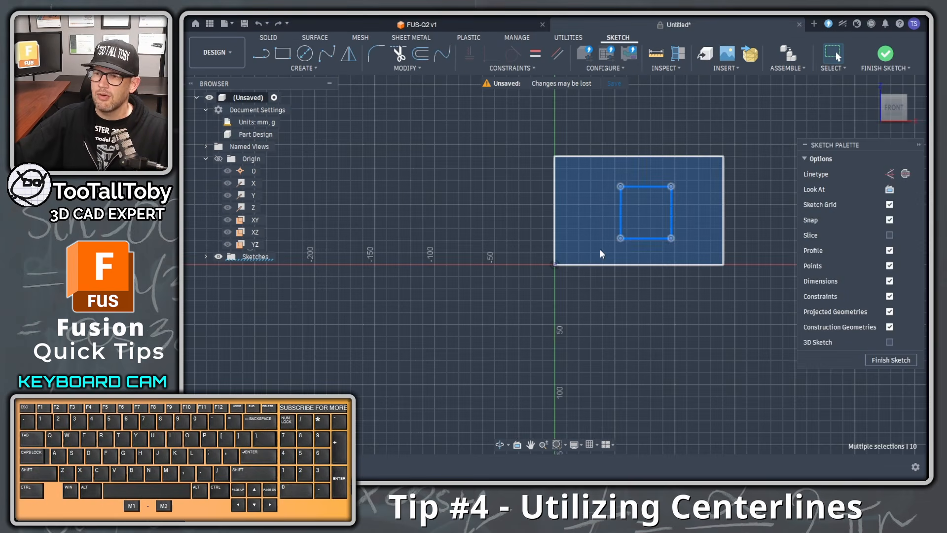
right_click(621, 212)
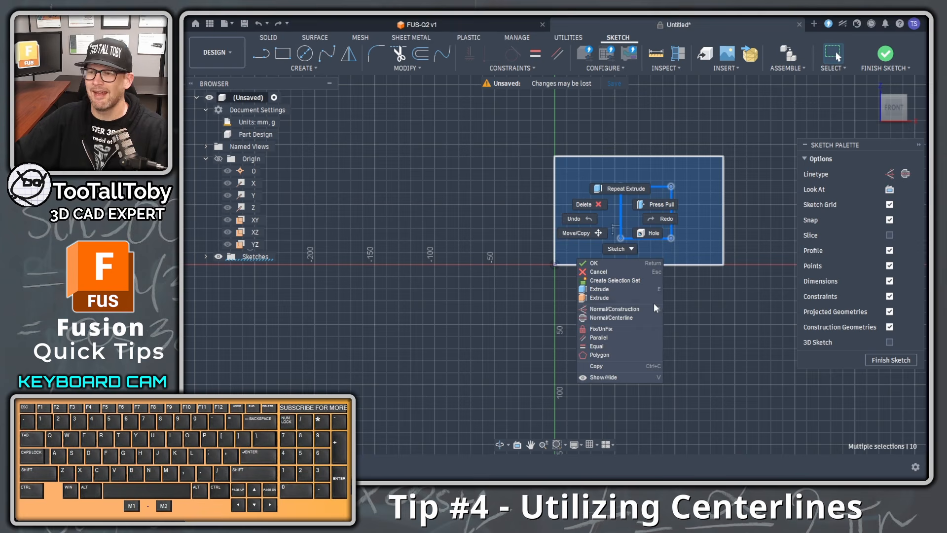
left_click(647, 309)
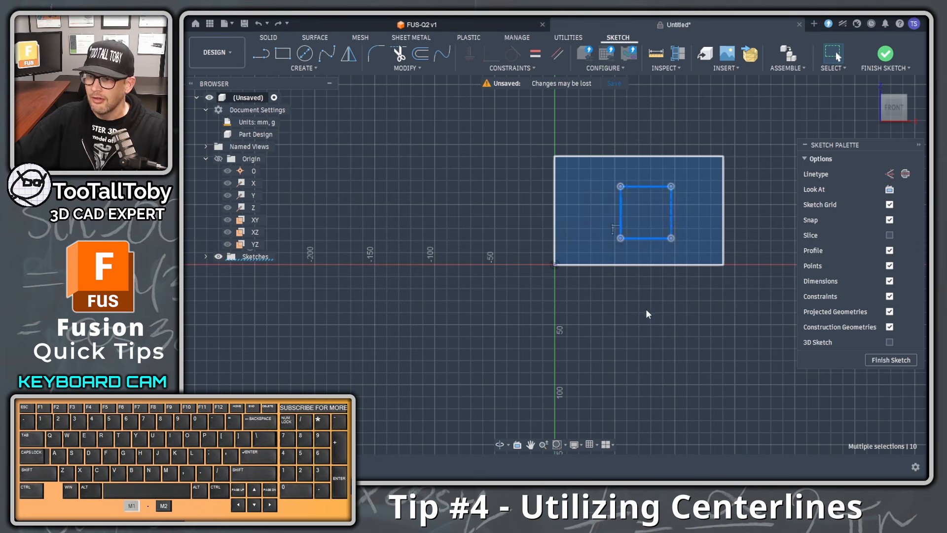
left_click(523, 177)
scroll(523, 177, "down", 1)
middle_click_drag(606, 223, 547, 252, "shift")
scroll(736, 194, "down", 1)
scroll(736, 196, "up", 2)
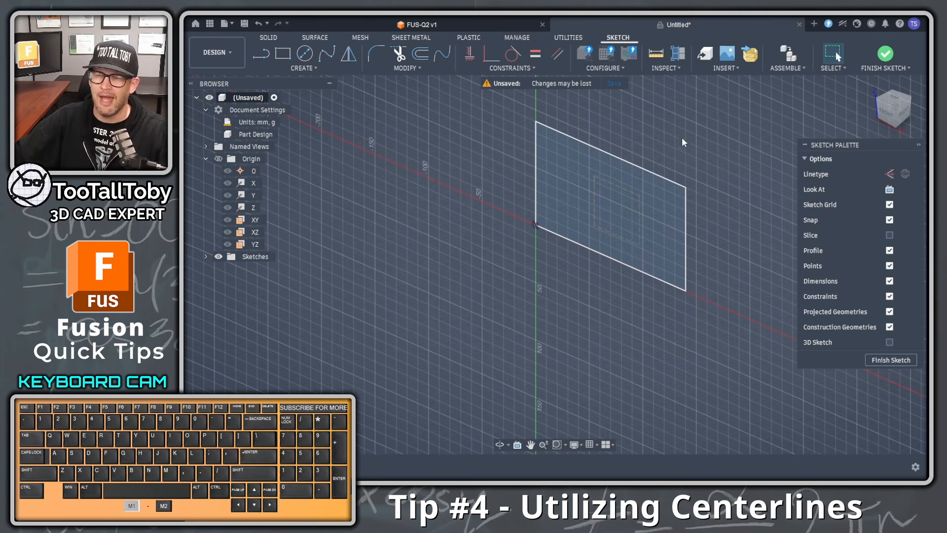
left_click(722, 138)
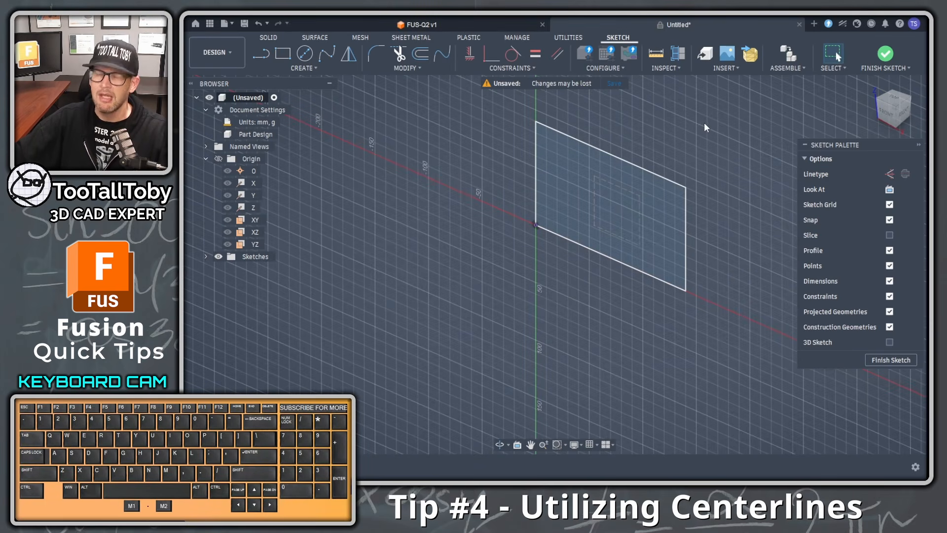
Extrude the full area of the outer rectangle by -70 mm as a new body.
key("s")
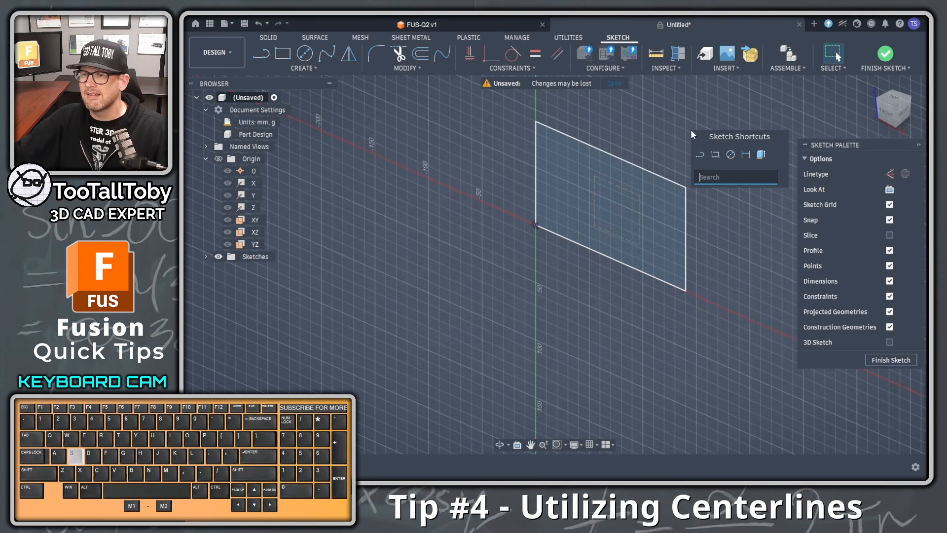
left_click(759, 154)
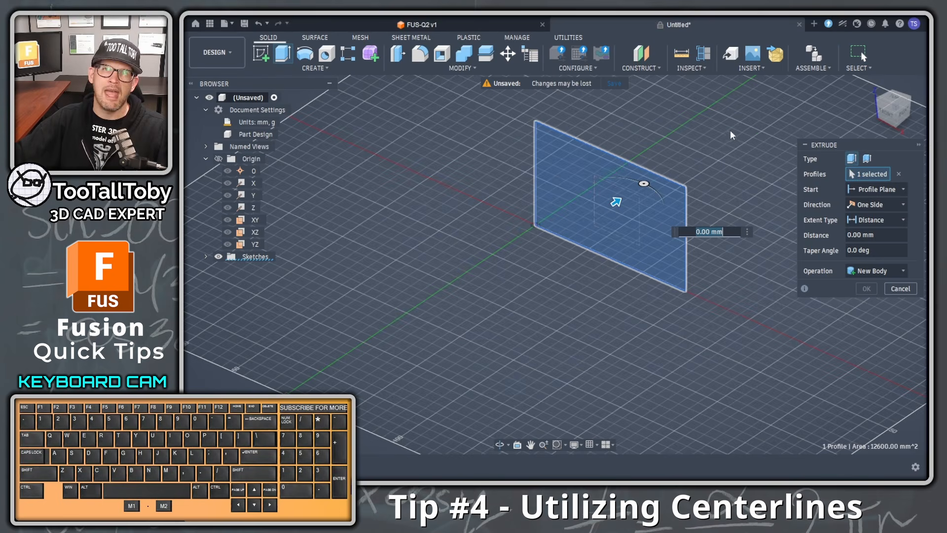
left_click(671, 211)
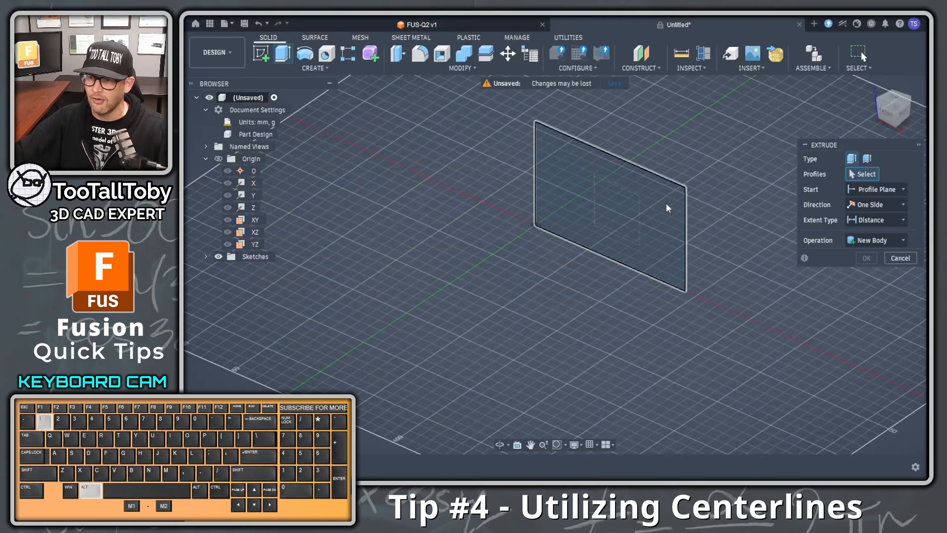
left_click(667, 207)
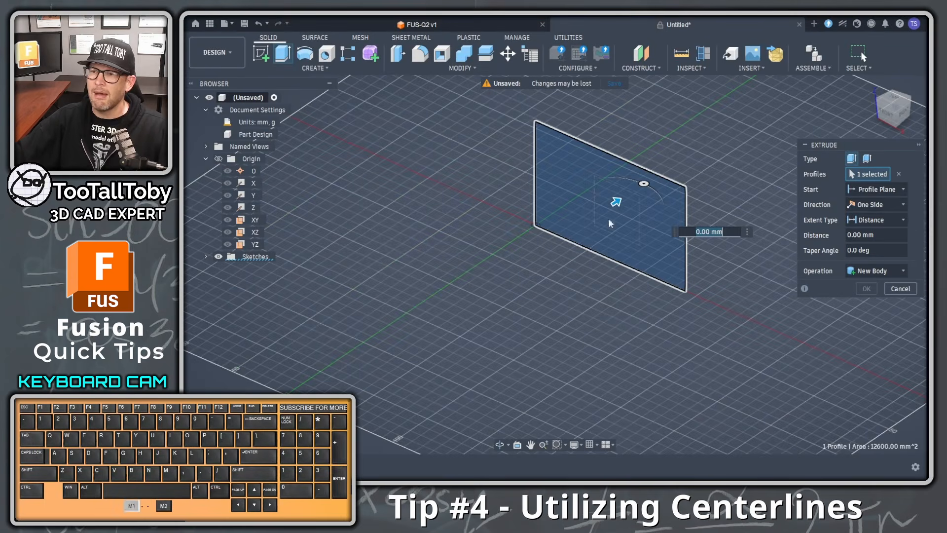
left_click_drag(614, 201, 561, 251)
left_click(623, 199)
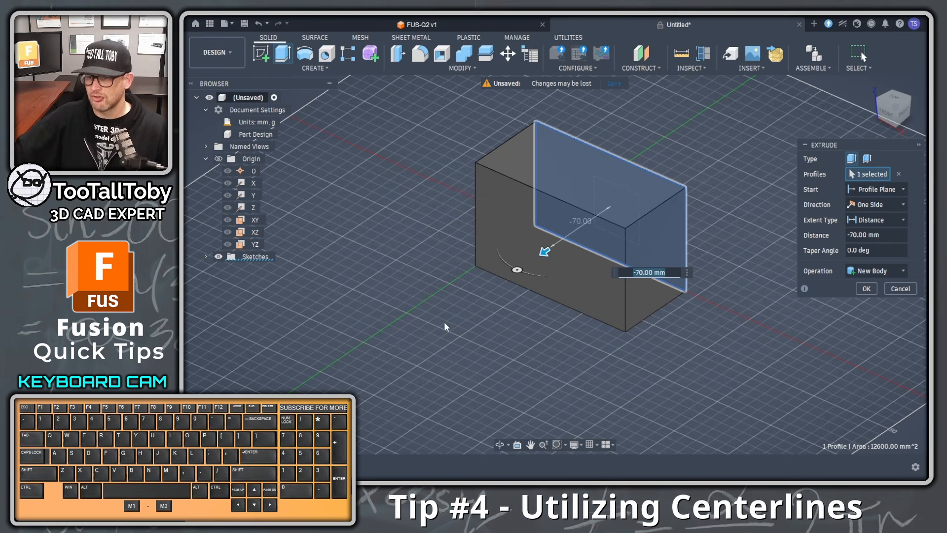
key("Return")
left_click(475, 321)
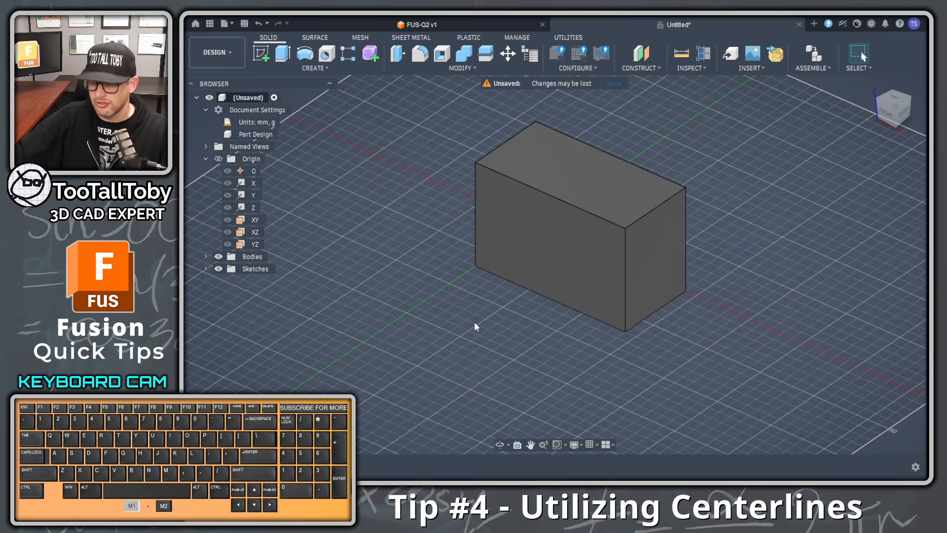
Undo the extrusion and delete all the rectangle geometry from the sketch.
key("ctrl+z")
mouse_move(762, 120)
left_mouse_down()
mouse_move(733, 196)
mouse_move(506, 333)
left_mouse_up()
key("Delete")
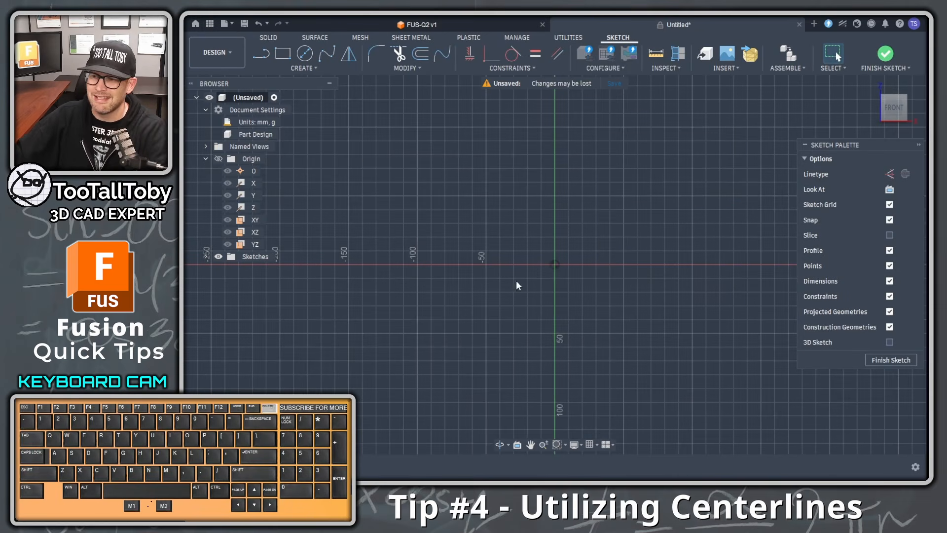
Draw a closed inverted L-shaped profile with its base on the horizontal axis, left of the origin, with an overhang about 55.5 mm long.
left_click(261, 54)
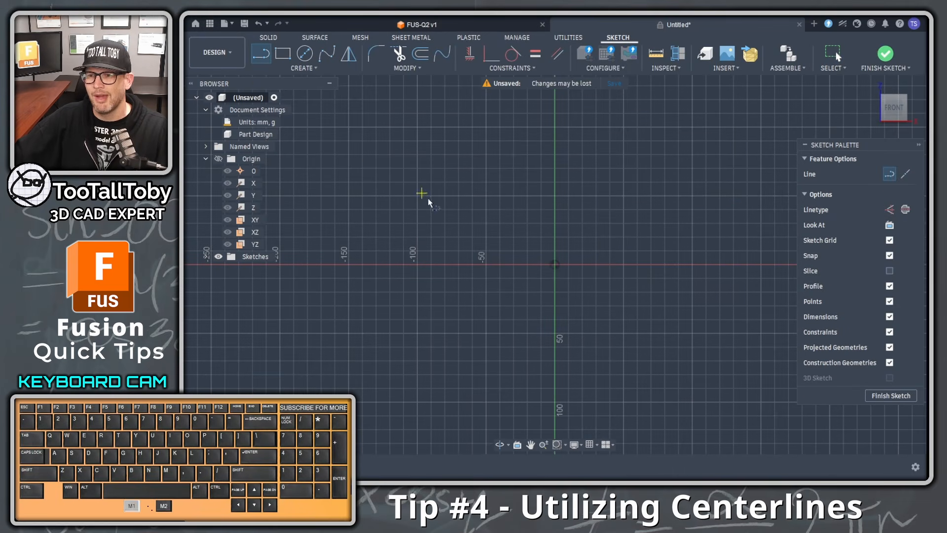
left_click(376, 265)
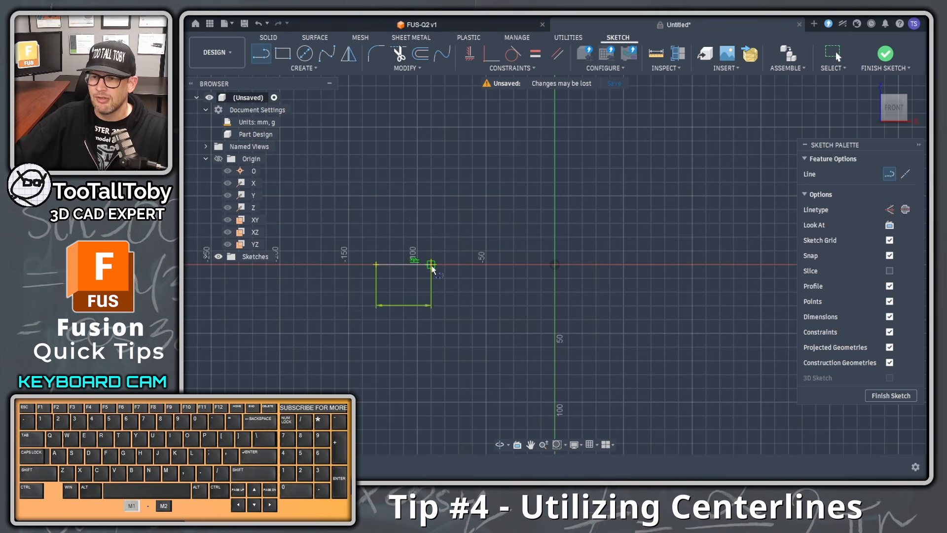
left_click_drag(431, 265, 432, 196)
left_click(432, 196)
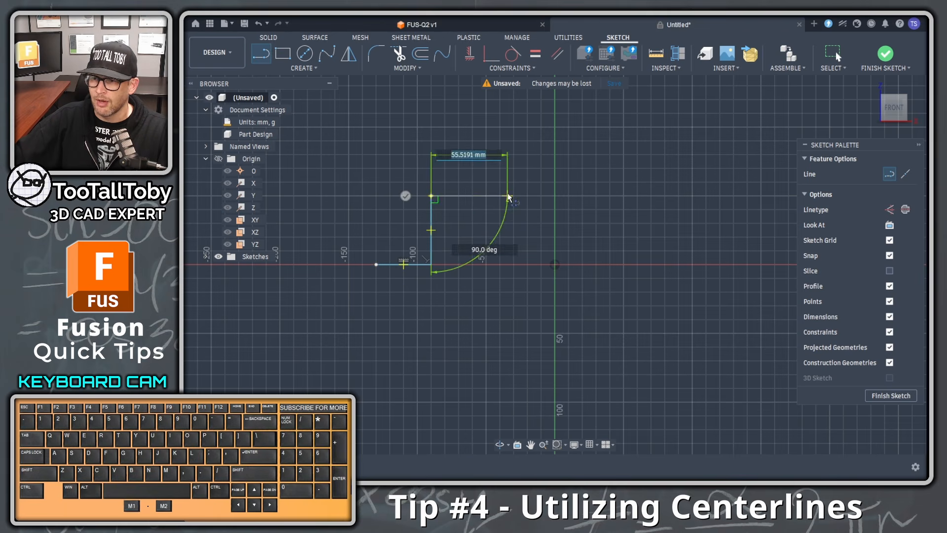
left_click(507, 196)
left_click(508, 142)
mouse_move(508, 143)
left_mouse_down()
mouse_move(381, 148)
mouse_move(390, 207)
mouse_move(376, 141)
mouse_move(376, 265)
left_mouse_up()
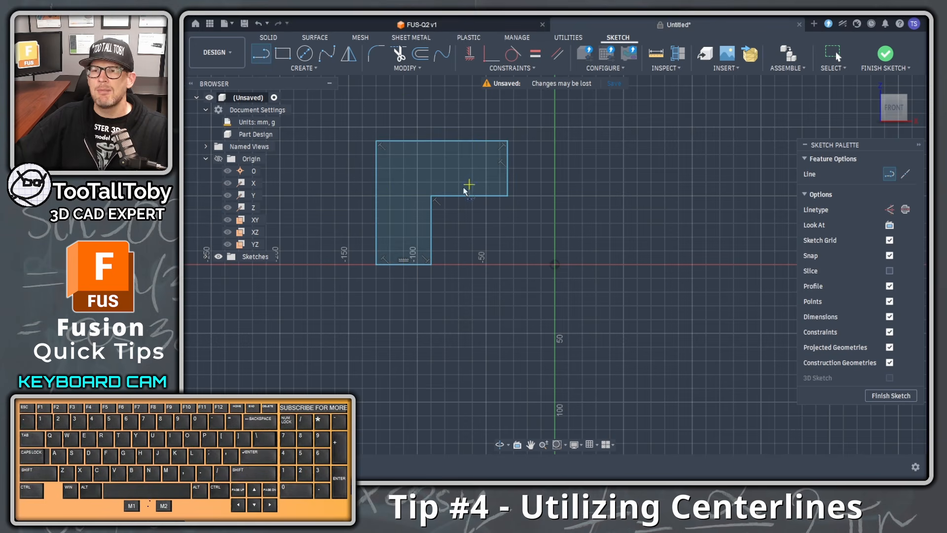
Draw a vertical line about 110 mm long upward from the origin and convert it to a centerline.
left_click_drag(555, 265, 555, 113)
key("Escape")
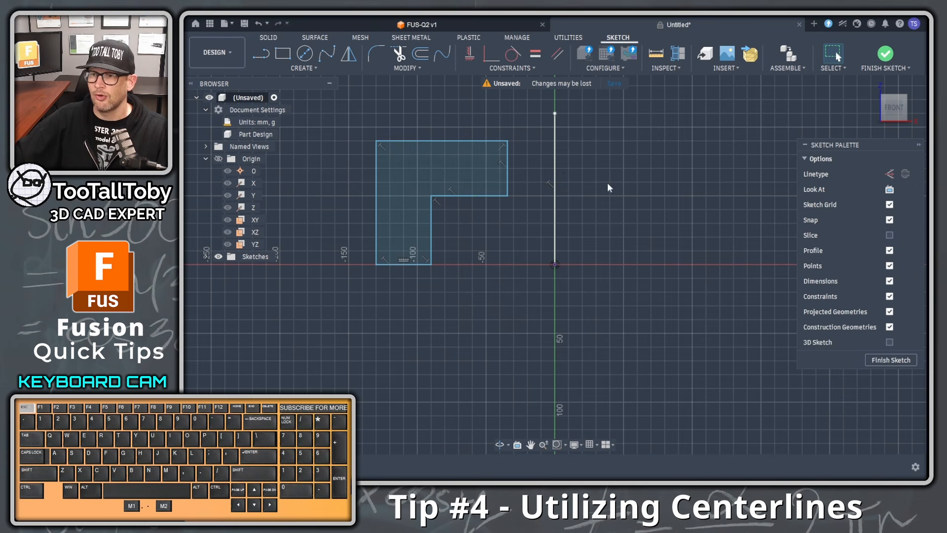
left_click(554, 171)
right_click(555, 171)
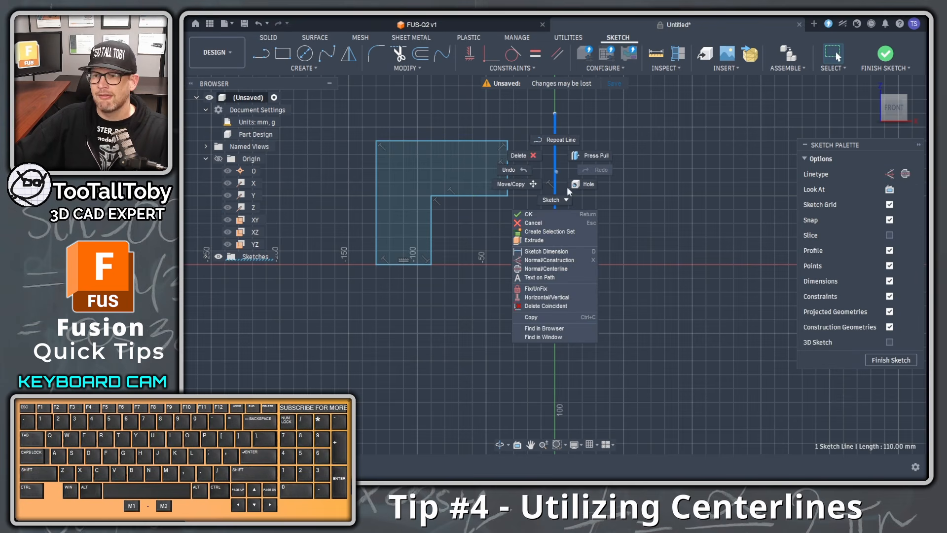
left_click(556, 269)
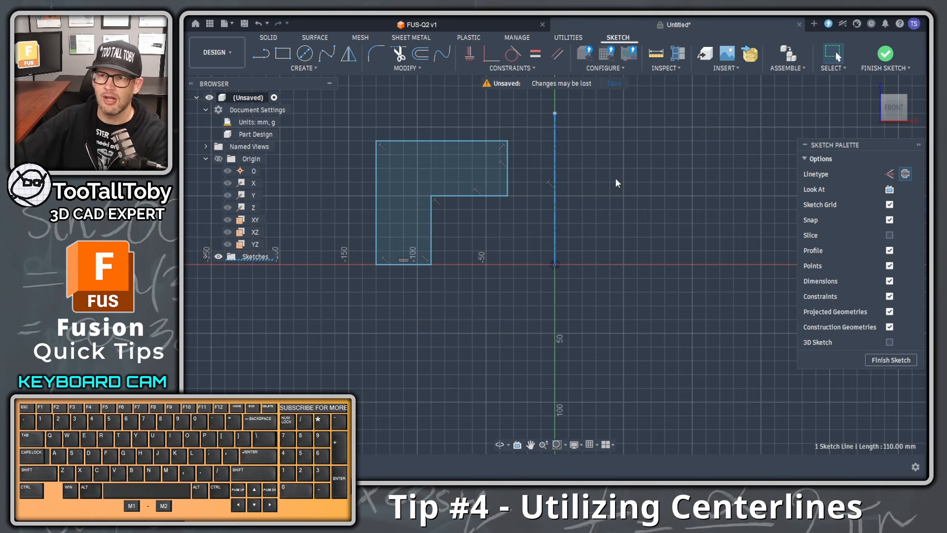
left_click(587, 199)
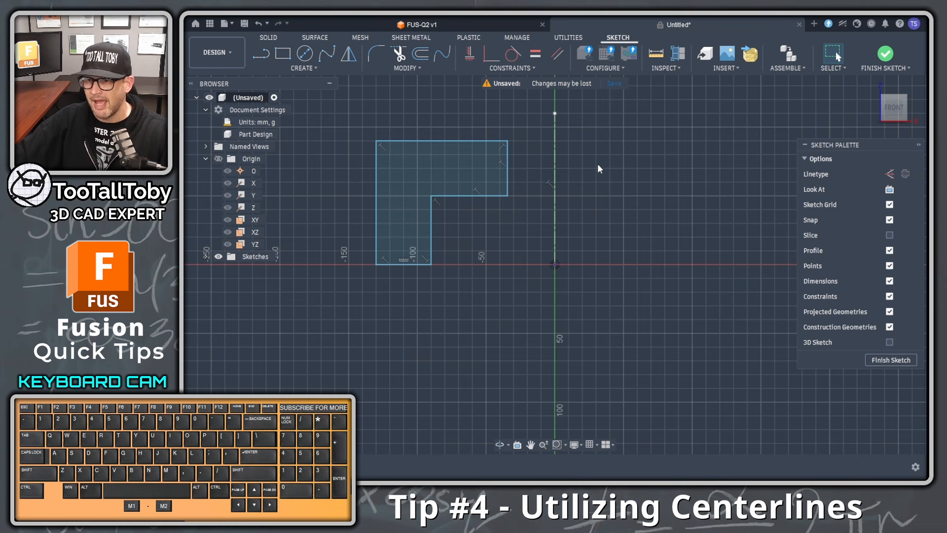
Add a diameter dimension between the centerline and the profile's outermost vertical edge, placed below the profile.
key("s")
left_click(652, 190)
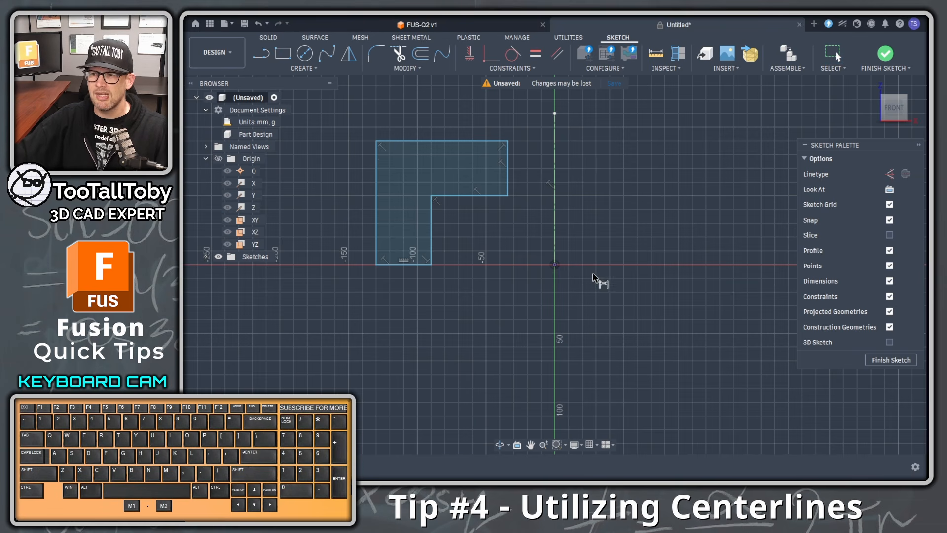
left_click(556, 230)
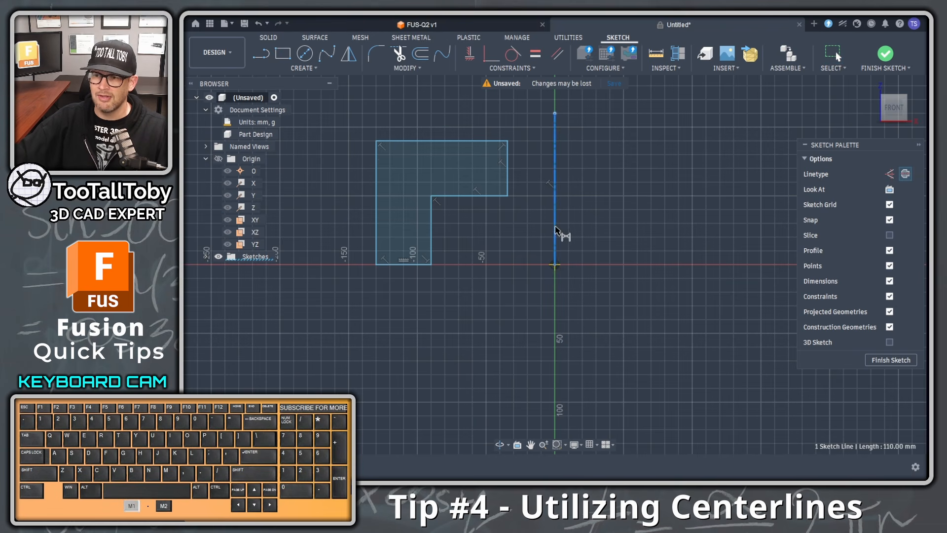
left_click(377, 243)
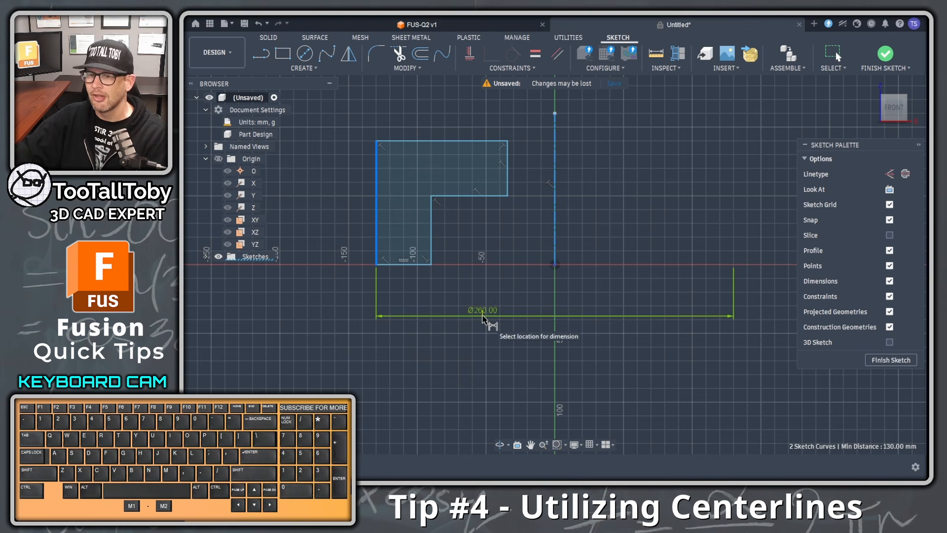
left_click(472, 327)
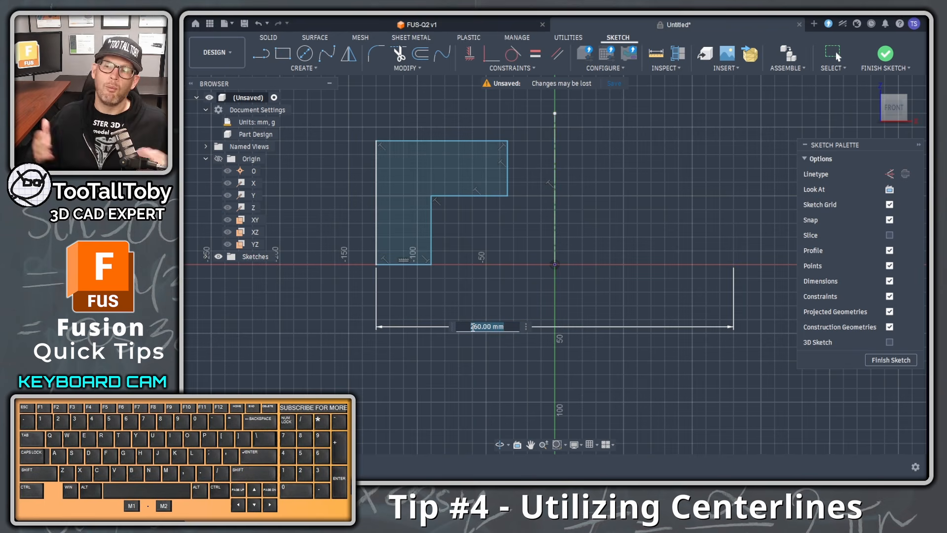
key("Return")
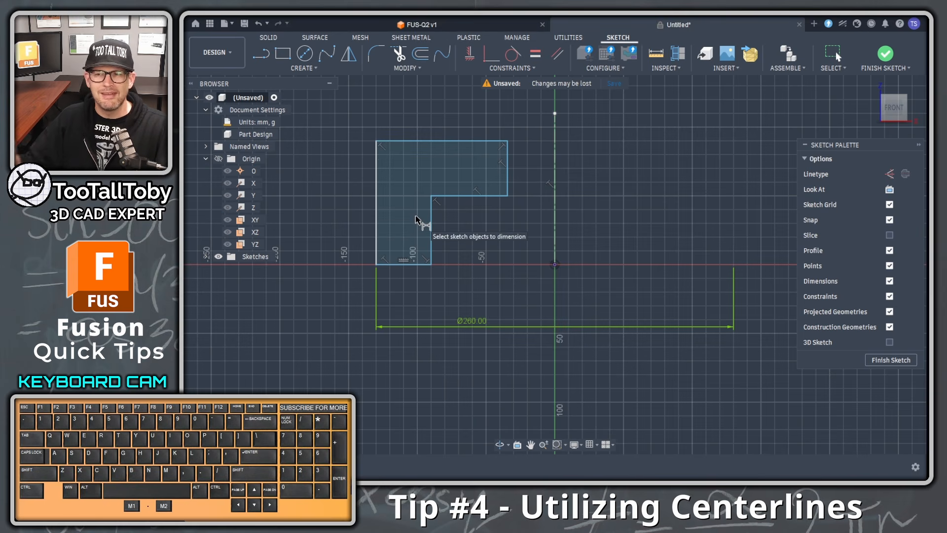
Revolve the L-shaped profile 360 degrees around the centerline as a new body.
left_click(272, 40)
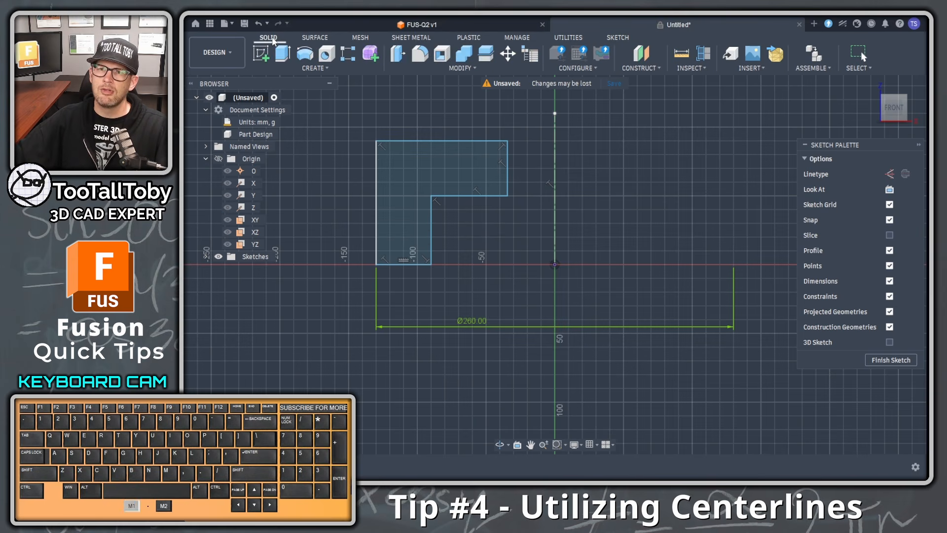
left_click(301, 55)
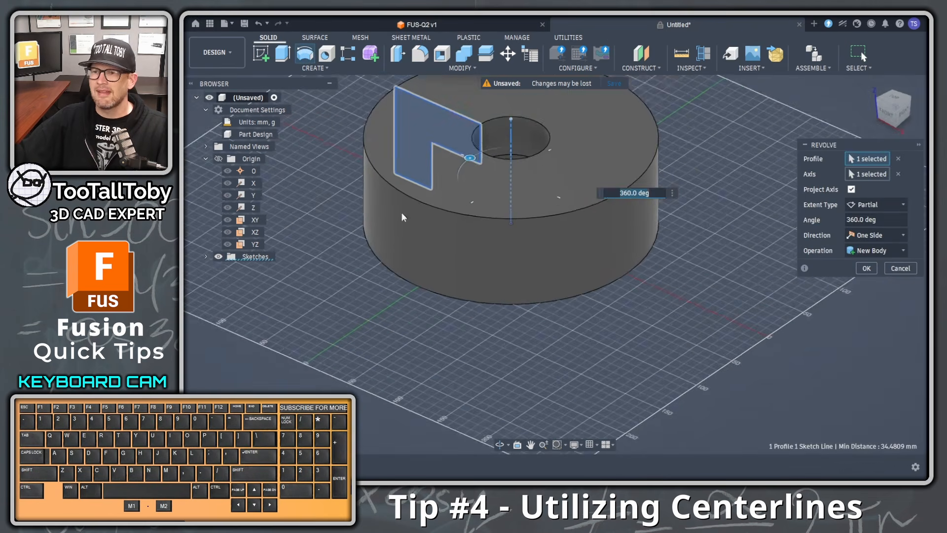
scroll(479, 224, "down", 2)
middle_click_drag(451, 214, 480, 278, "ctrl")
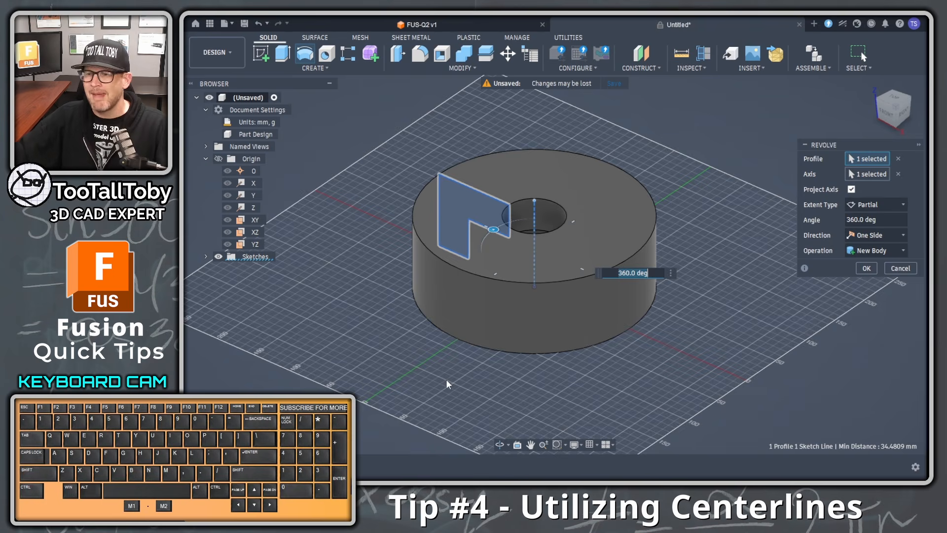
middle_click_drag(450, 373, 535, 348)
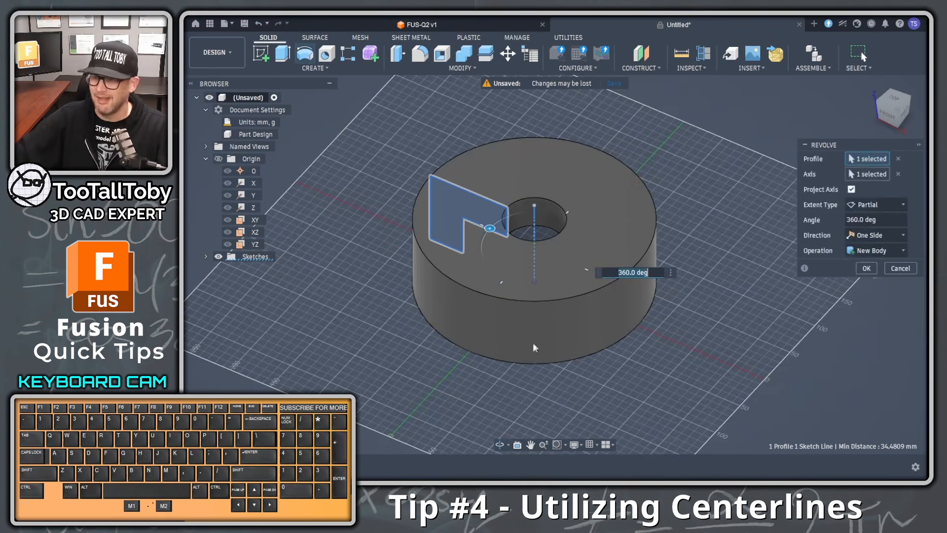
left_click(866, 267)
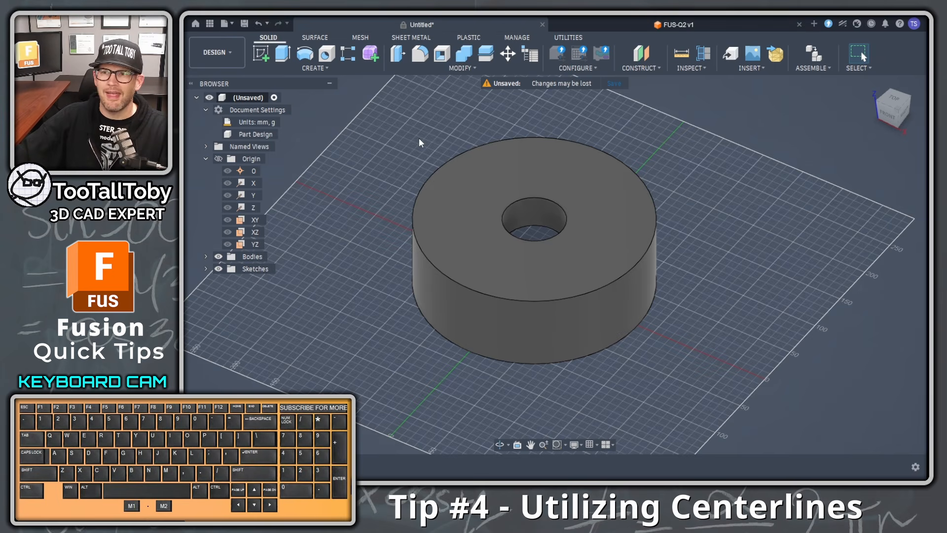
In the FUS-Q2 v1 document, roll the timeline back to before the first feature and open Sketch1 for editing.
left_click(680, 28)
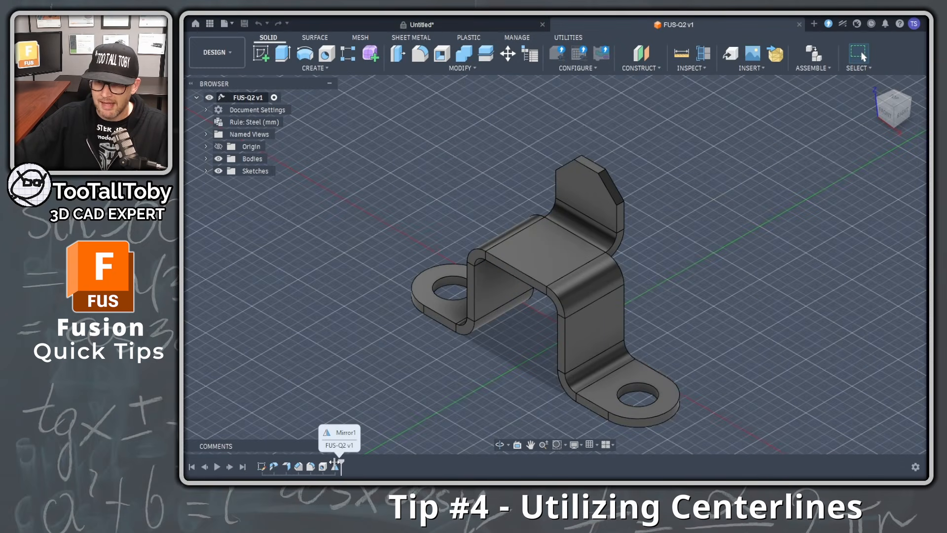
left_click_drag(340, 464, 330, 463)
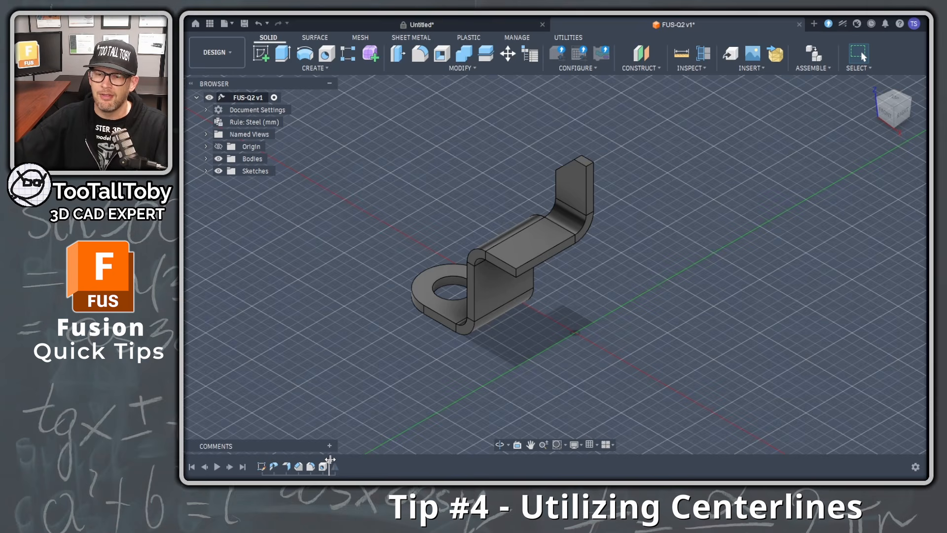
mouse_move(330, 463)
left_mouse_down()
mouse_move(342, 464)
mouse_move(254, 463)
left_mouse_up()
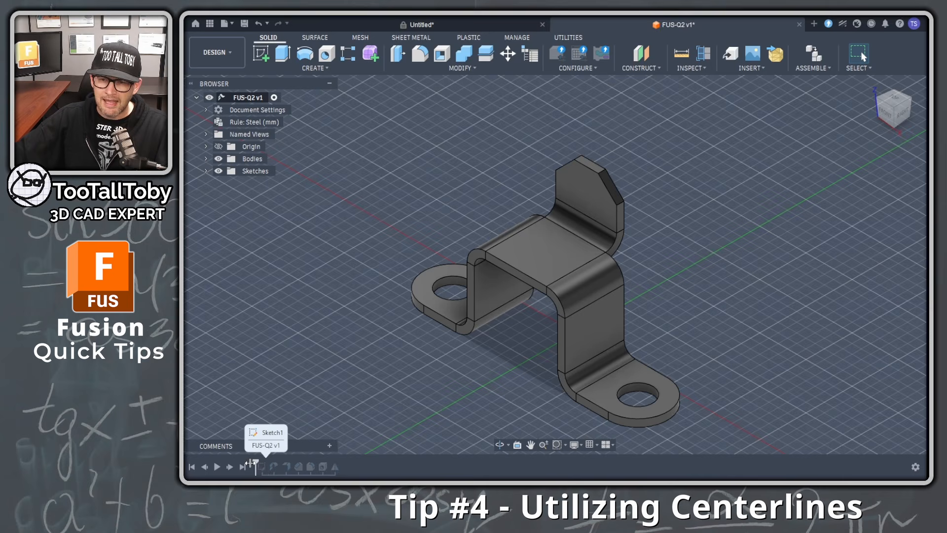
double_click(262, 467)
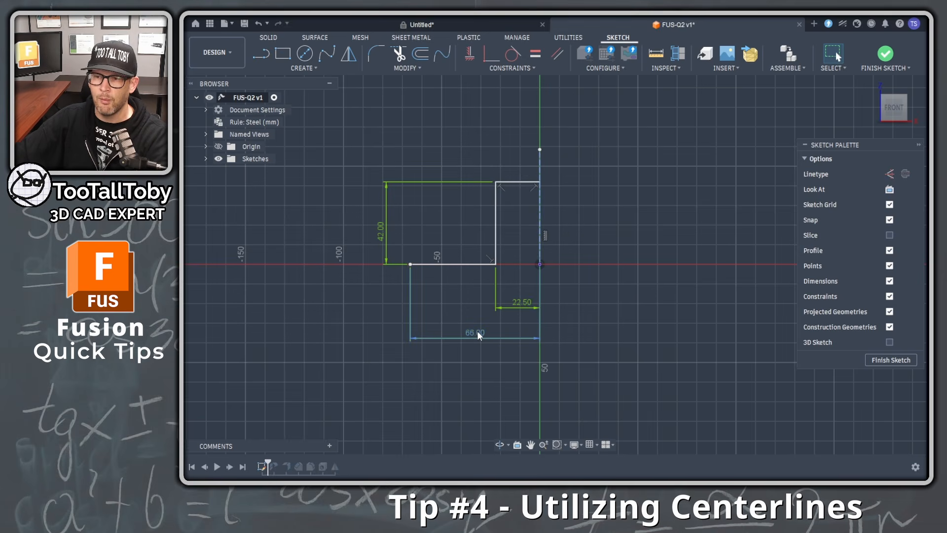
Delete the 22.50 mm and 66.00 mm horizontal dimensions below the sketch profile.
mouse_move(478, 334)
left_click(521, 307)
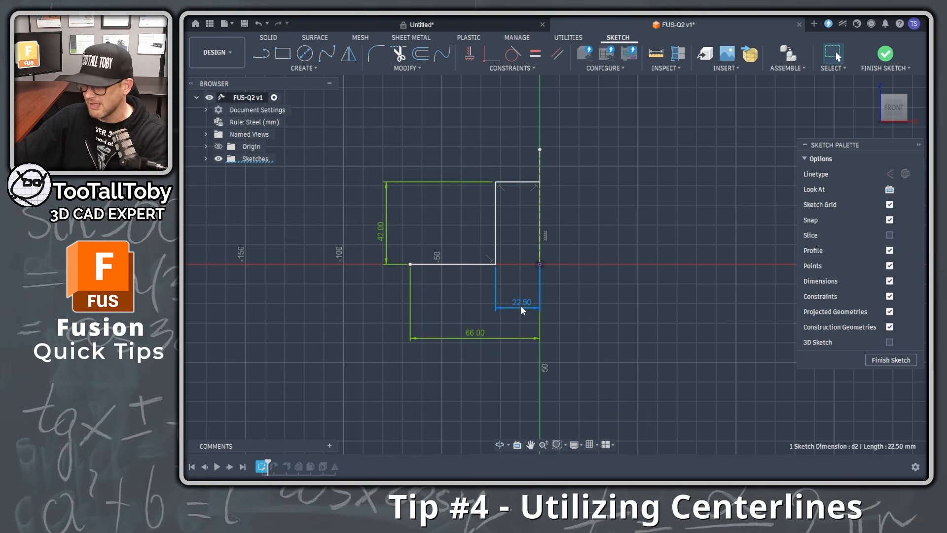
key("Delete")
left_click(473, 333)
key("Delete")
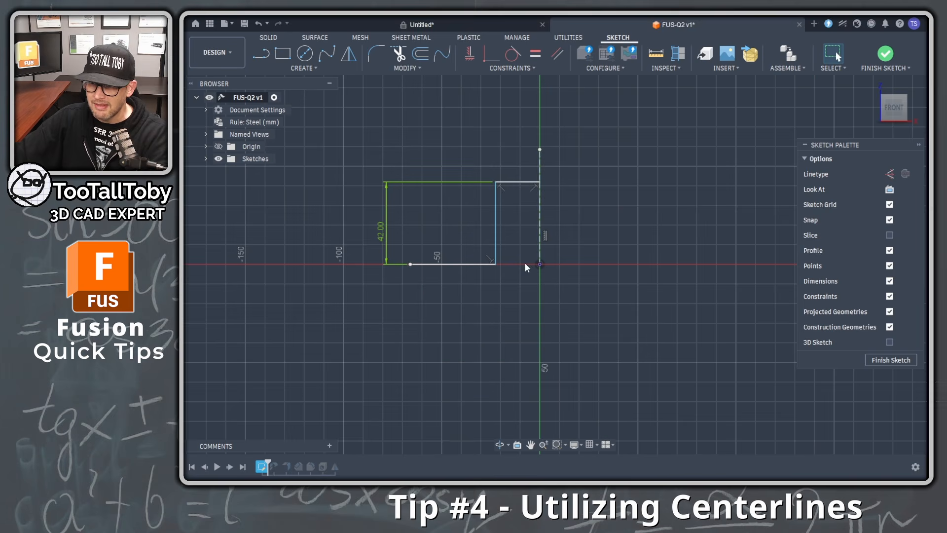
Convert the vertical construction line through the origin into a centerline.
left_click(539, 222)
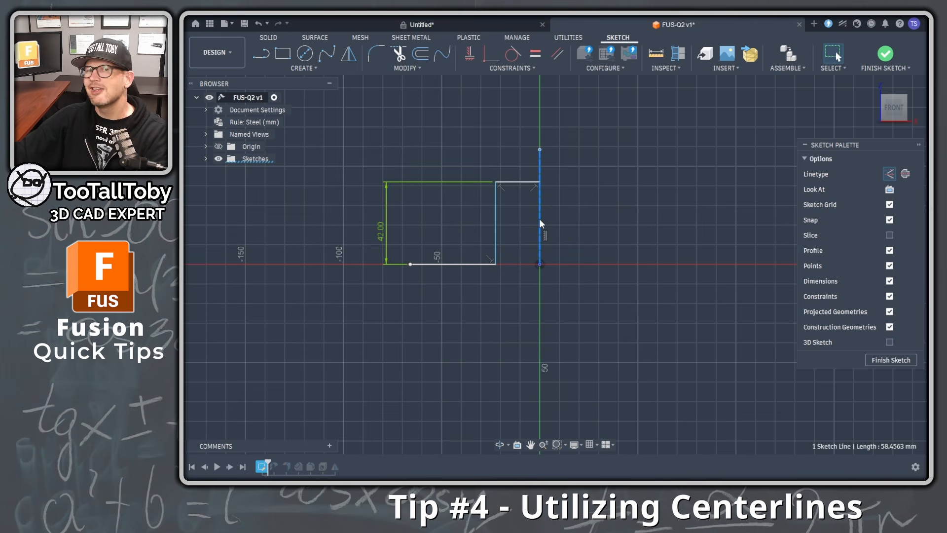
right_click(541, 221)
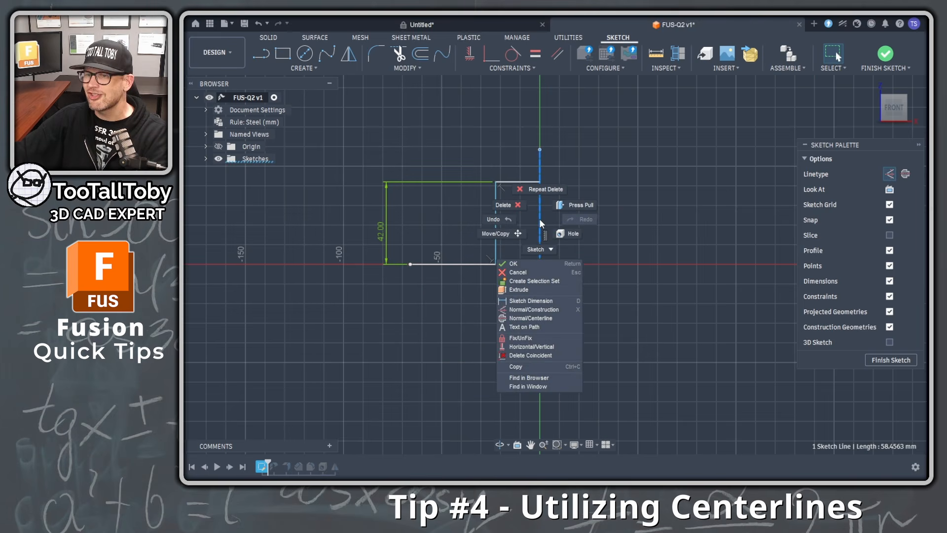
left_click(551, 318)
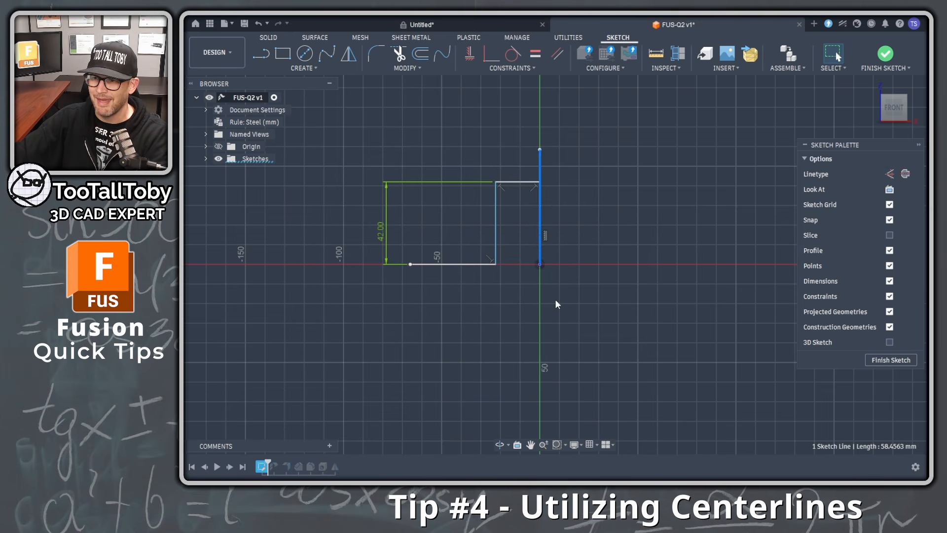
left_click(536, 222)
right_click(537, 222)
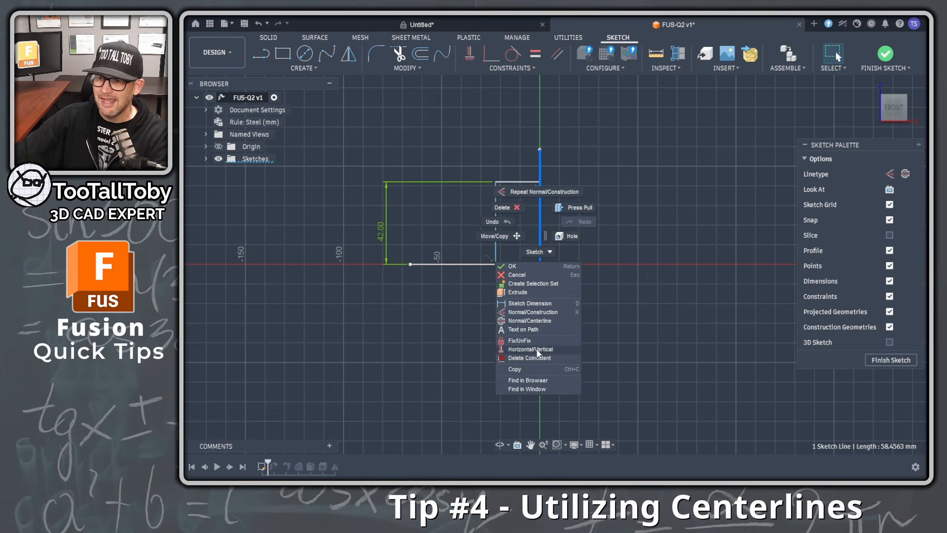
left_click(537, 322)
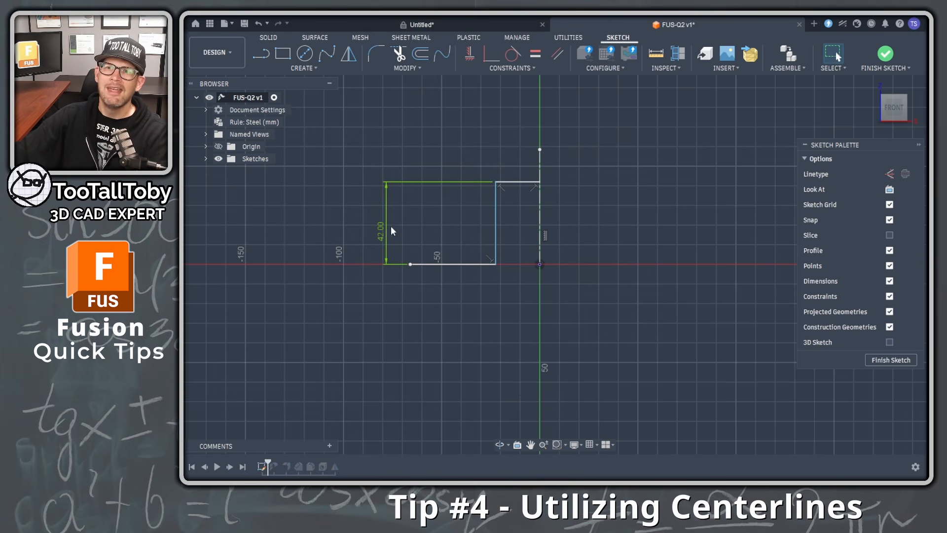
Add a diameter dimension between the profile's vertical edge and the centerline, placed below the profile.
key("s")
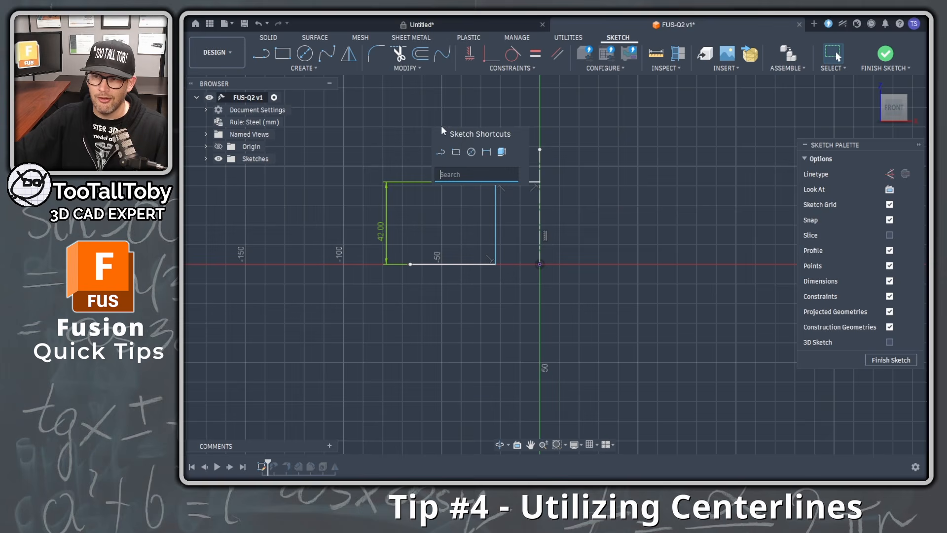
left_click(486, 152)
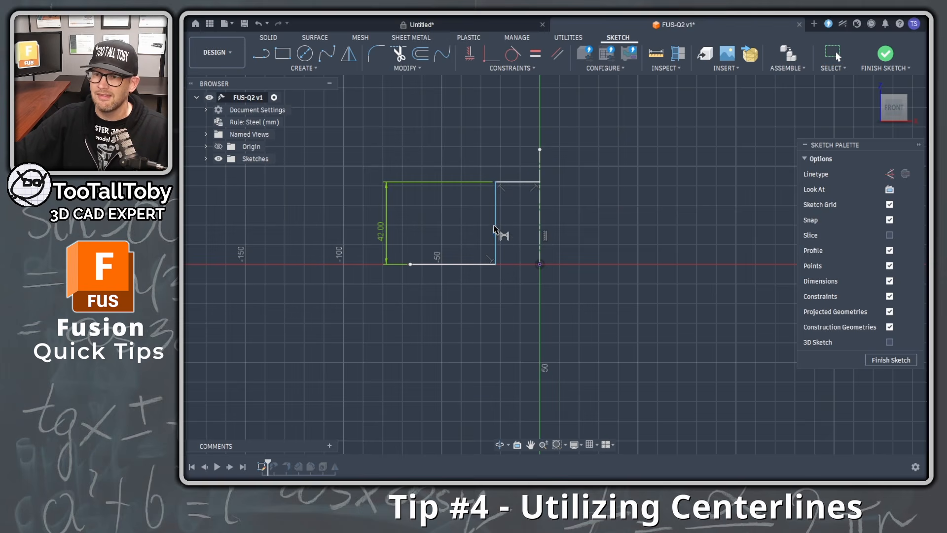
left_click(497, 238)
left_click(540, 239)
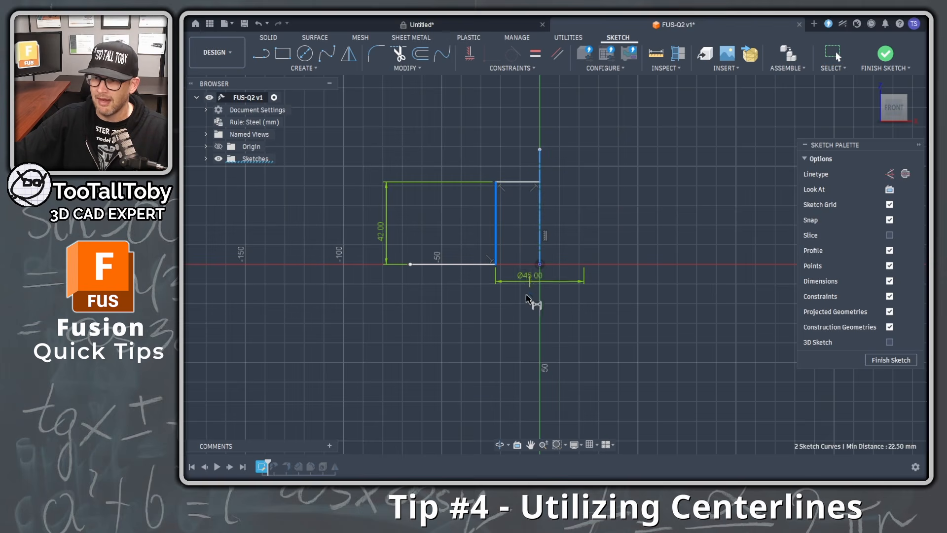
left_click(525, 307)
key("Return")
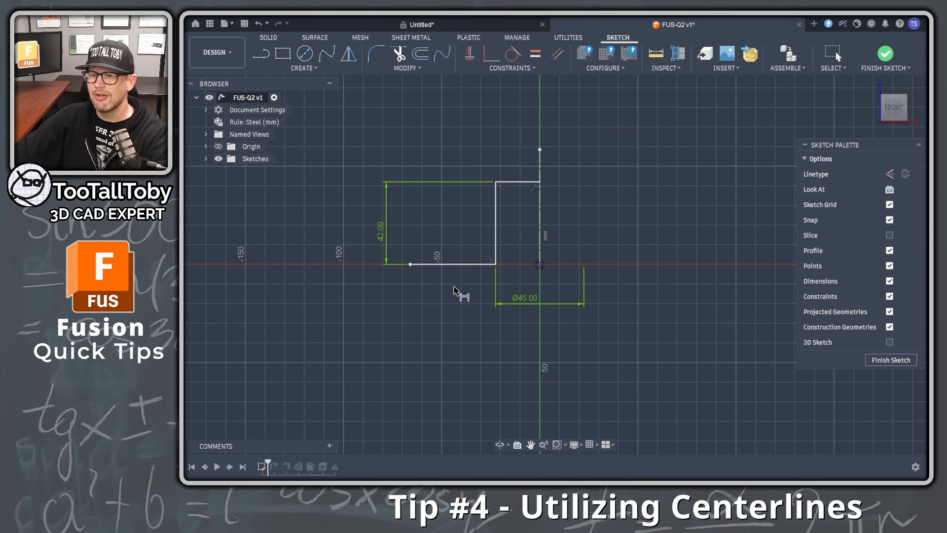
Add a diameter dimension from the free endpoint of the profile's lower horizontal line to the centerline, placed below the first one.
left_click(410, 264)
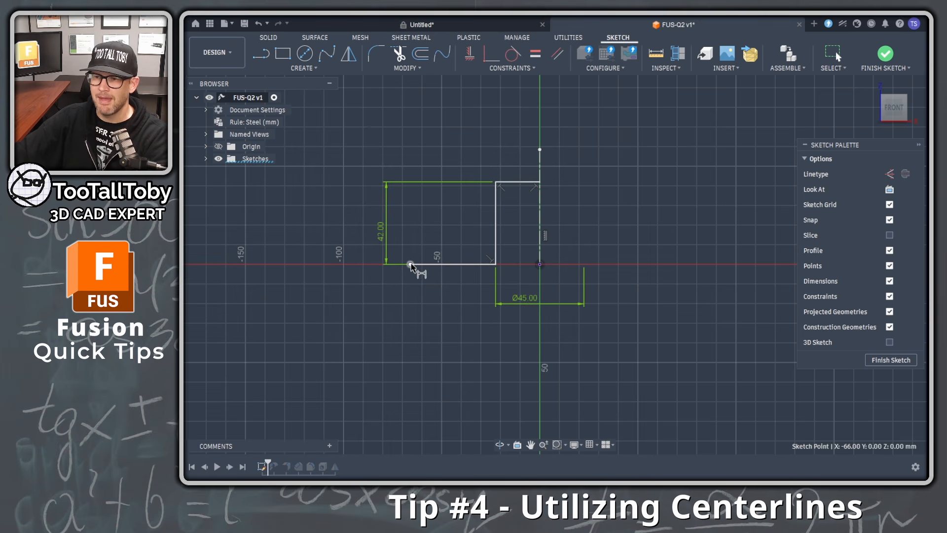
left_click(540, 247)
left_click(514, 334)
key("Return")
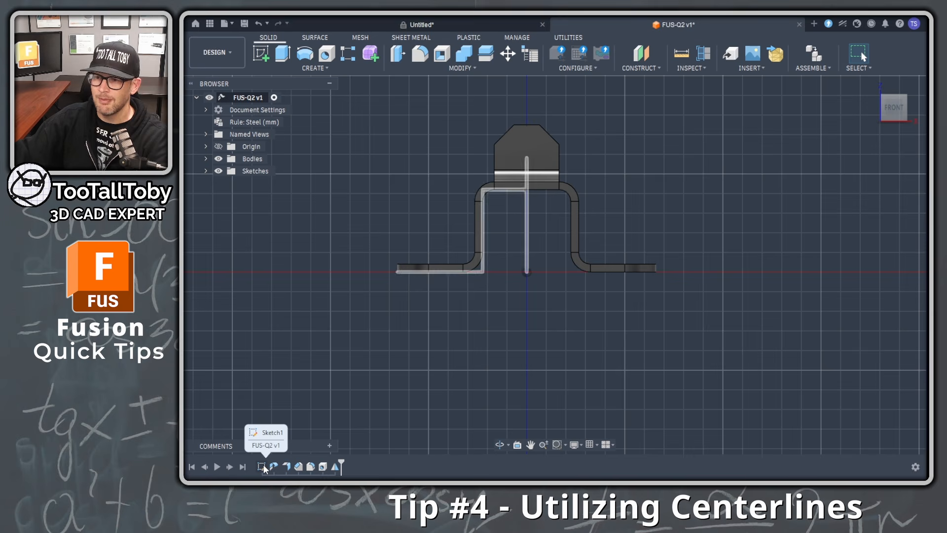
Reopen Sketch1 of the bracket to review the centerline's Normal/Centerline option and doubled dimensions, and finish the sketch.
middle_click_drag(567, 310, 514, 299, "shift")
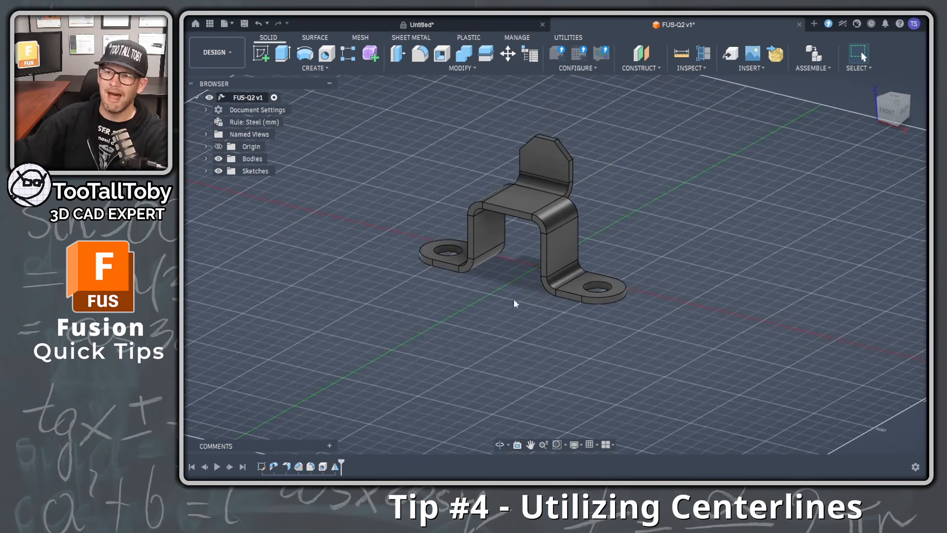
double_click(261, 468)
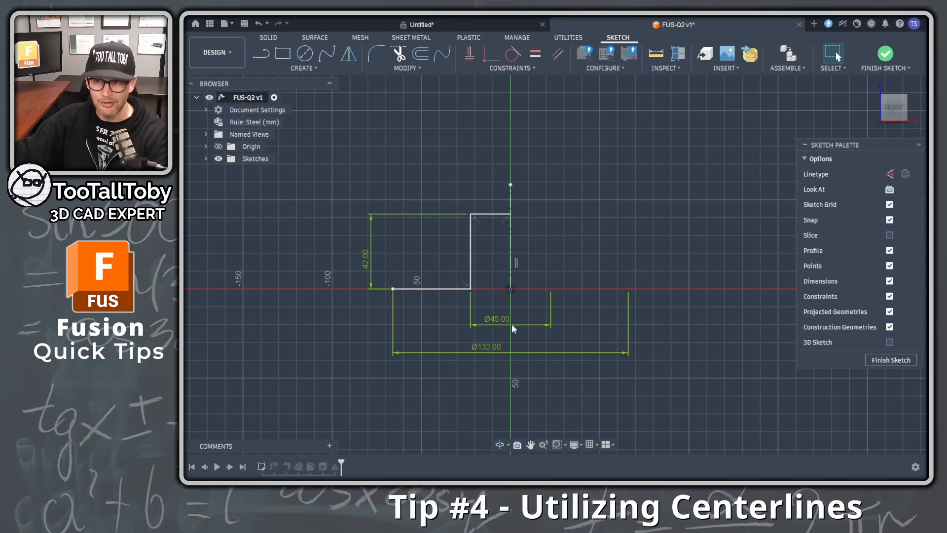
right_click(510, 249)
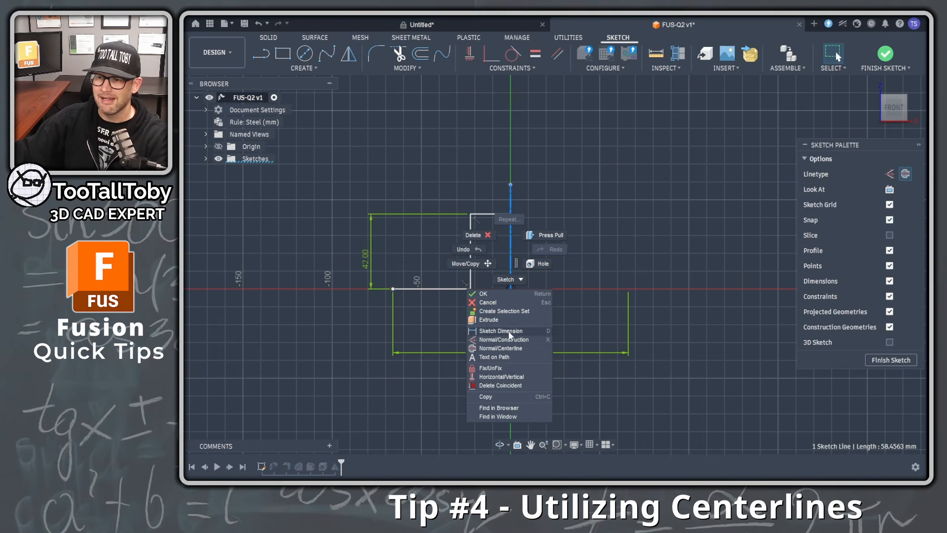
left_click(500, 347)
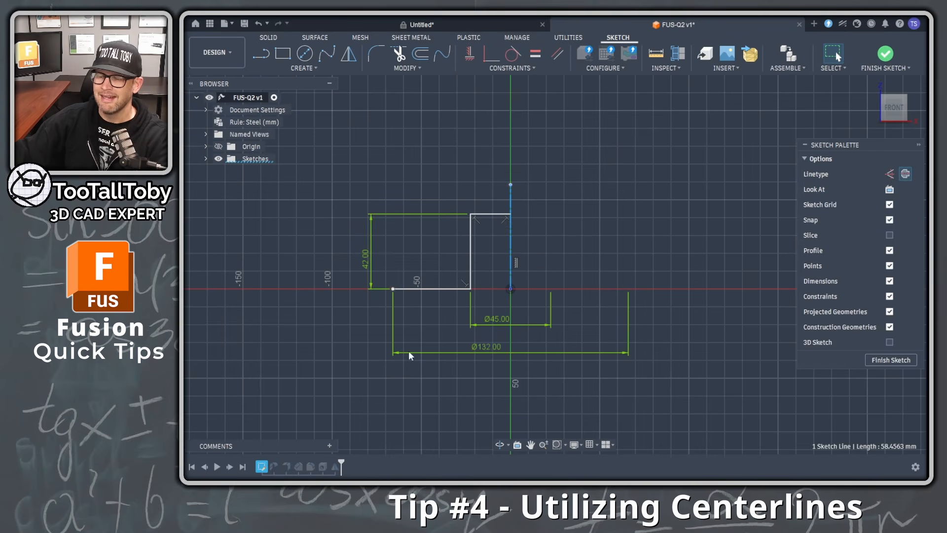
left_click(886, 54)
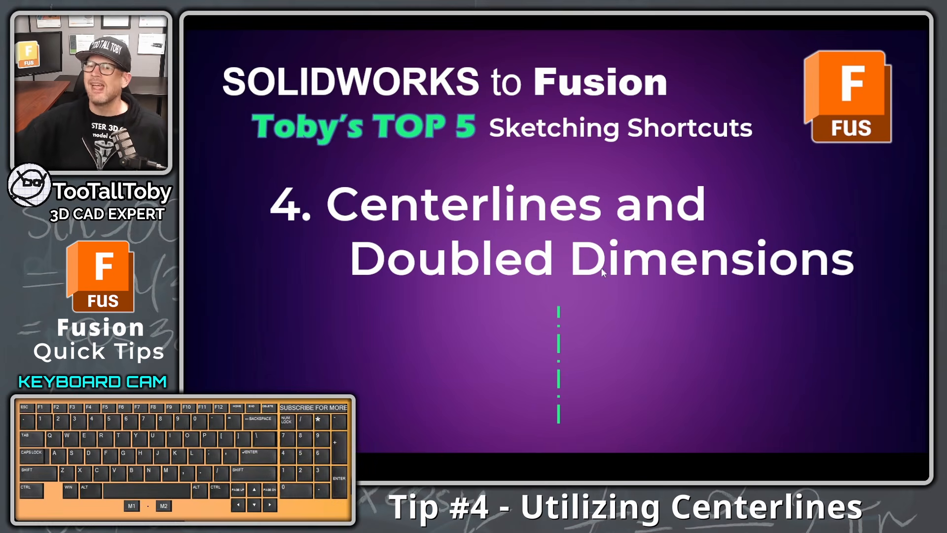
left_click(558, 186)
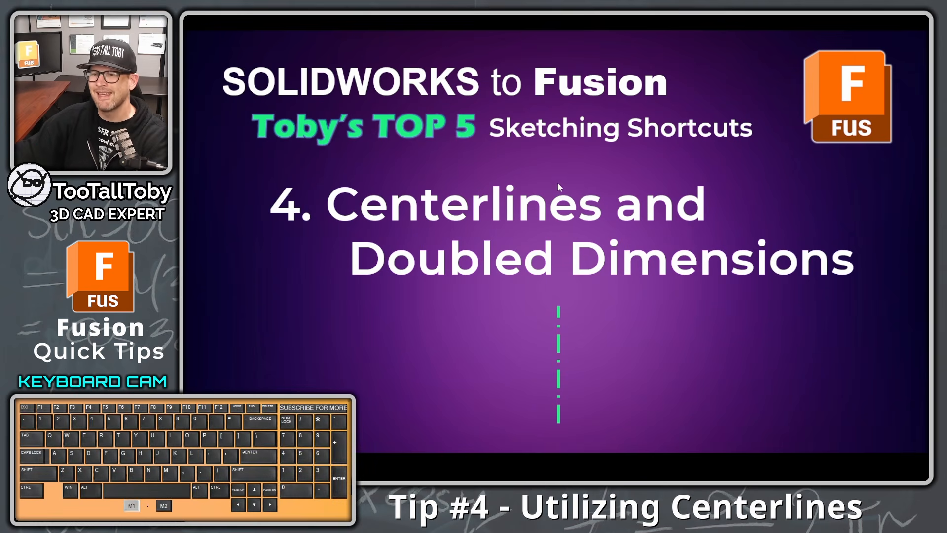
left_click(596, 171)
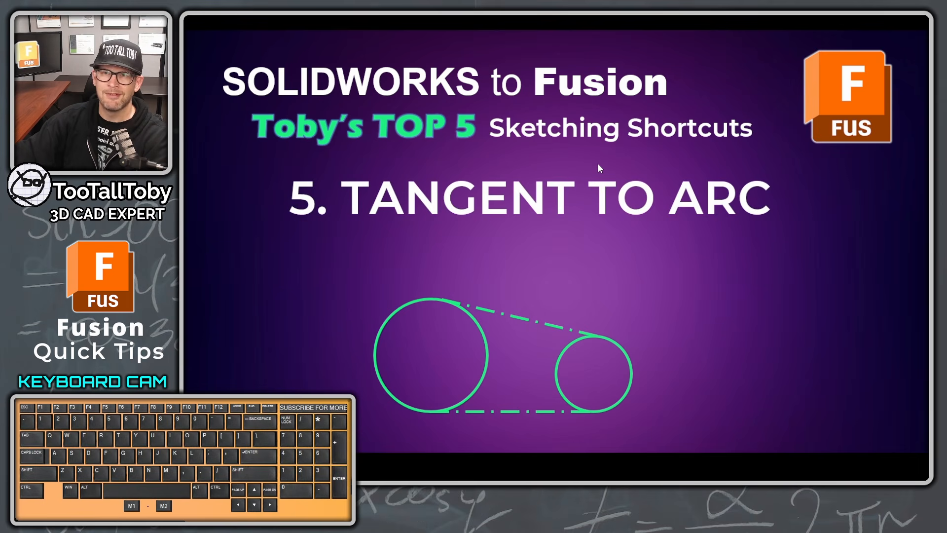
left_click(598, 165)
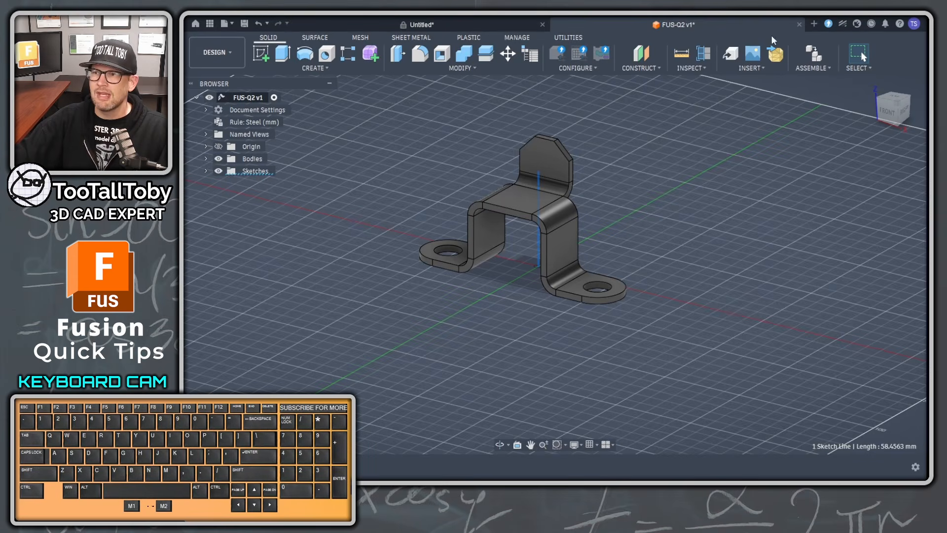
Create a new part design and start a sketch on the XZ origin plane.
left_click(814, 25)
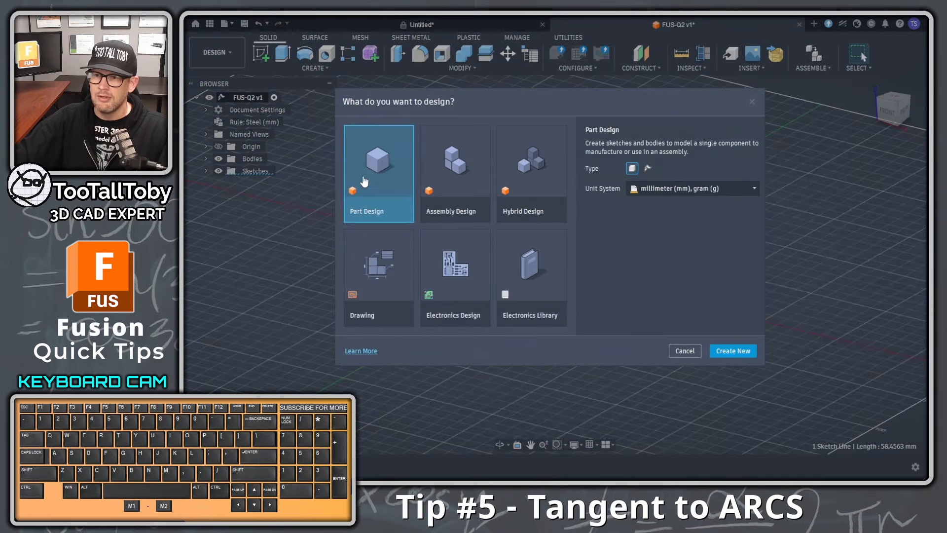
double_click(375, 163)
left_click(206, 159)
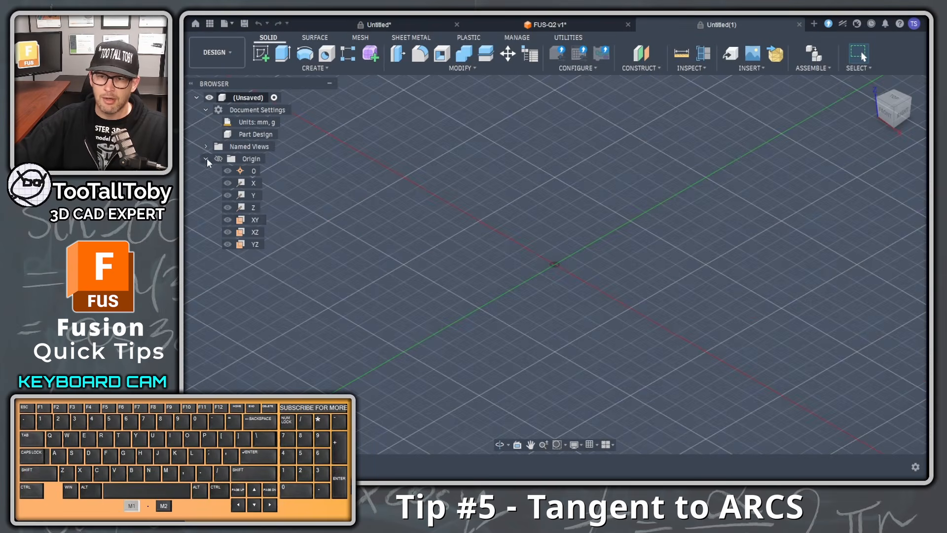
right_click(252, 237)
left_click(254, 234)
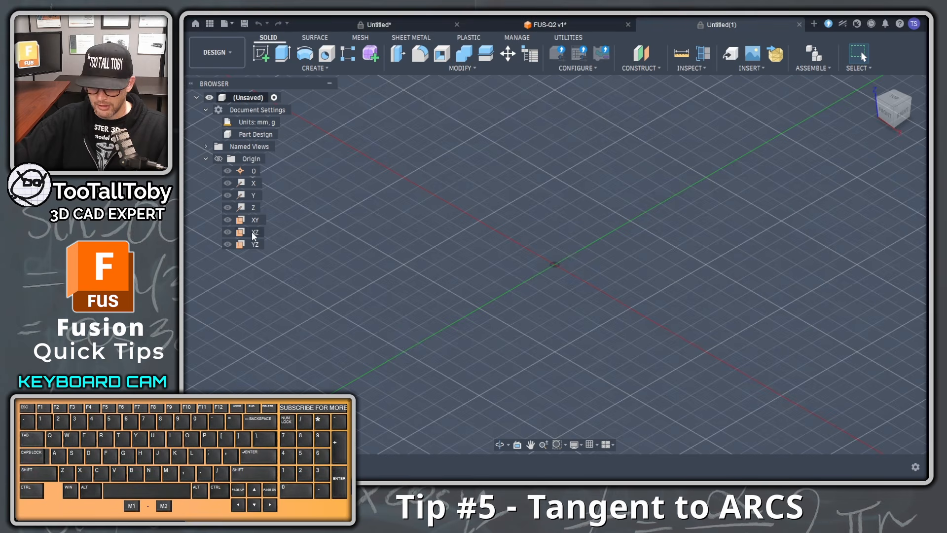
key("s")
left_click(293, 256)
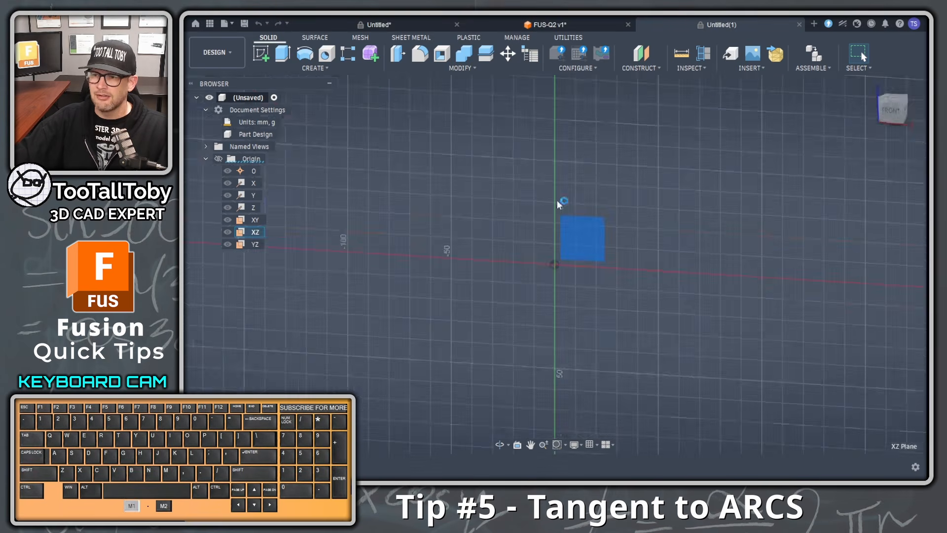
Draw an 80 mm diameter circle centred on the origin.
key("s")
left_click(590, 206)
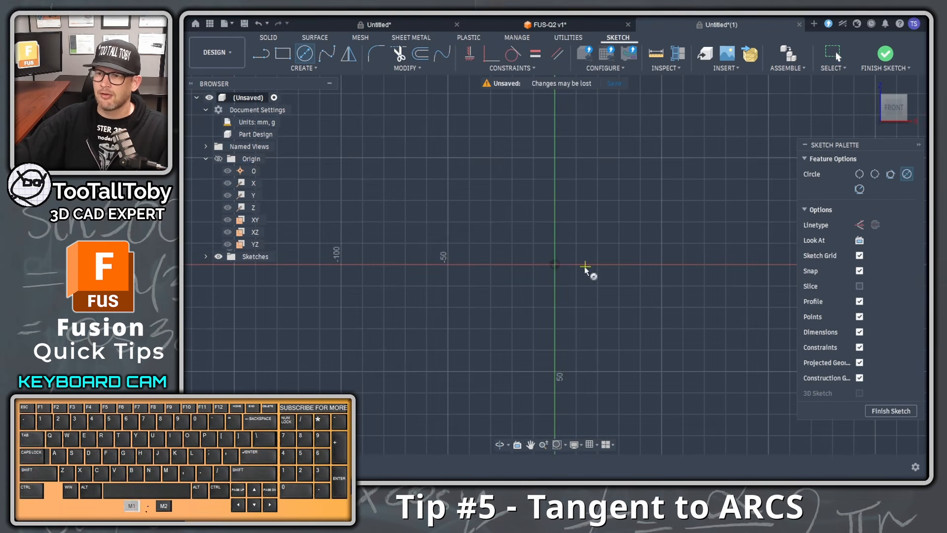
left_click(556, 266)
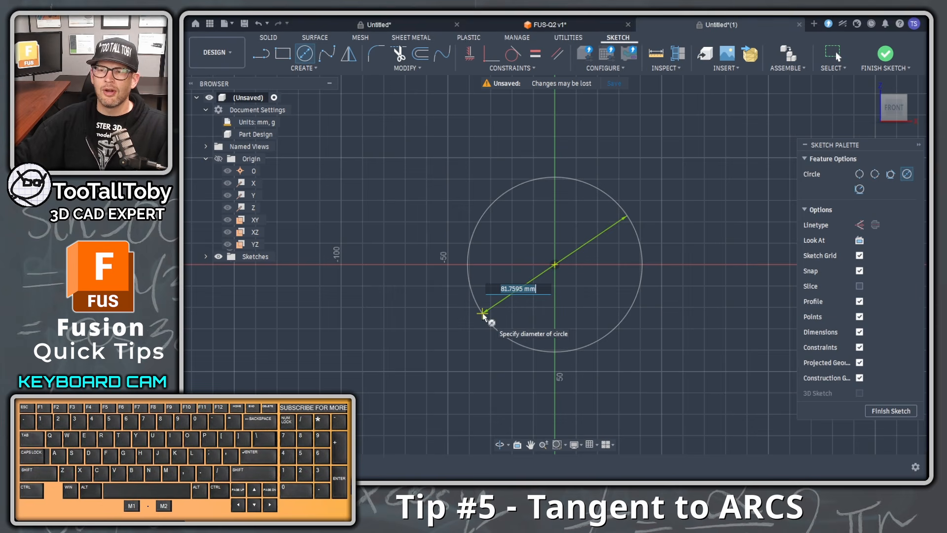
type("80")
key("Tab")
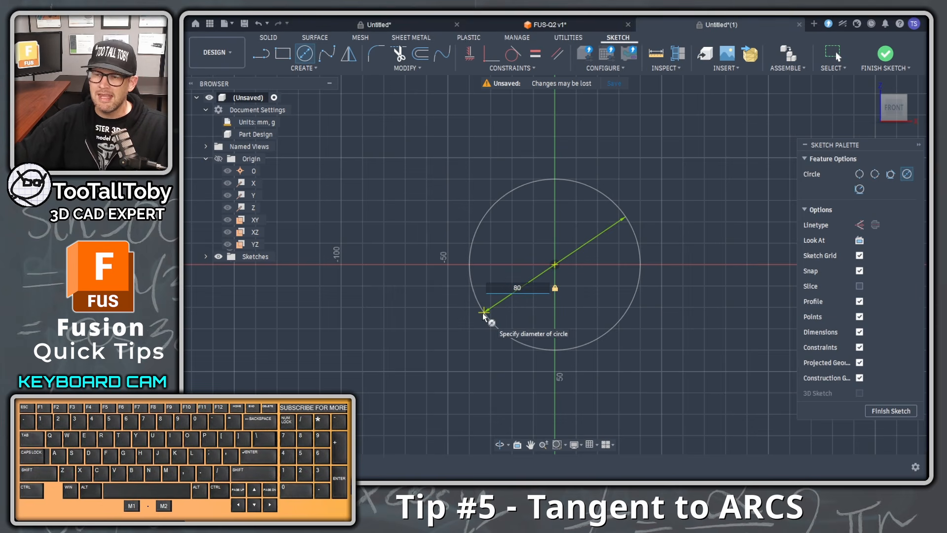
left_click(483, 314)
Draw a 55 mm diameter circle centred on the horizontal axis to the right of the 80 mm circle.
scroll(632, 311, "down", 4)
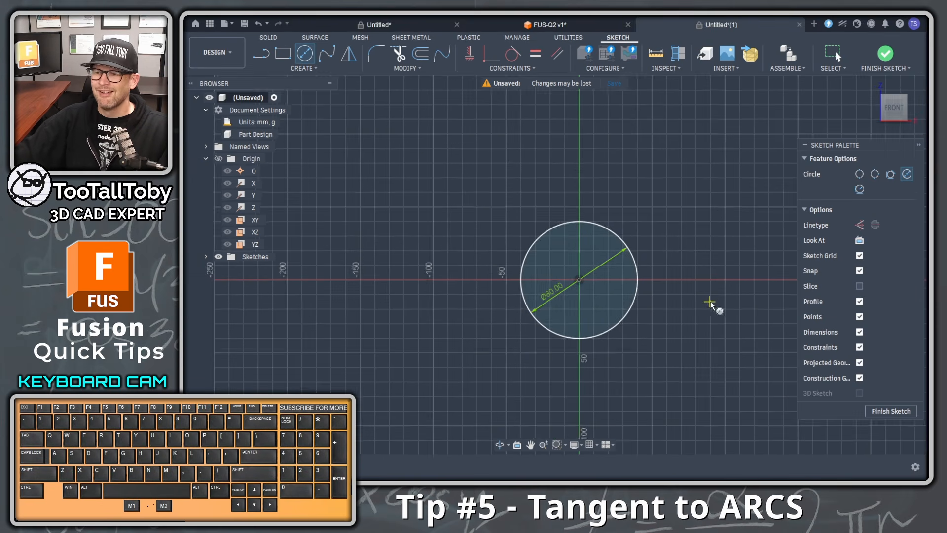
middle_click_drag(723, 304, 568, 301, "ctrl")
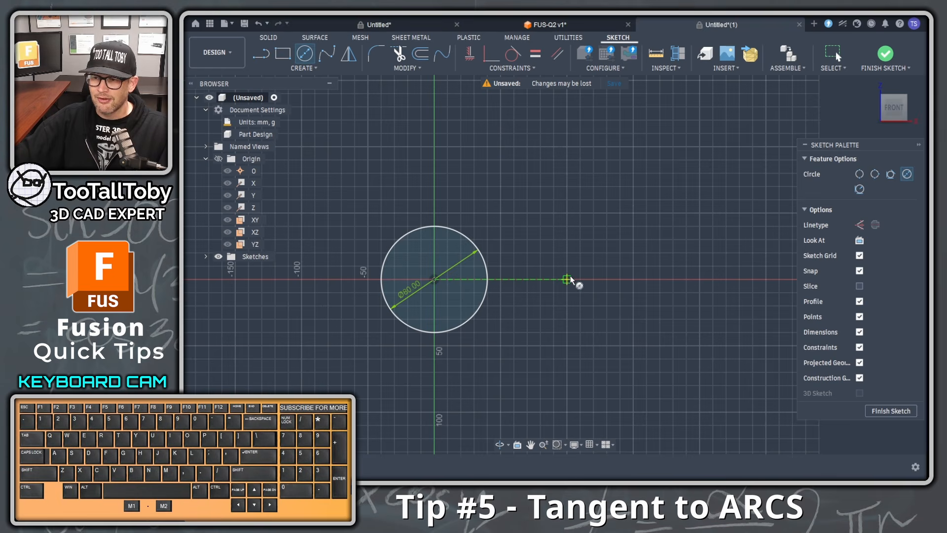
left_click(593, 280)
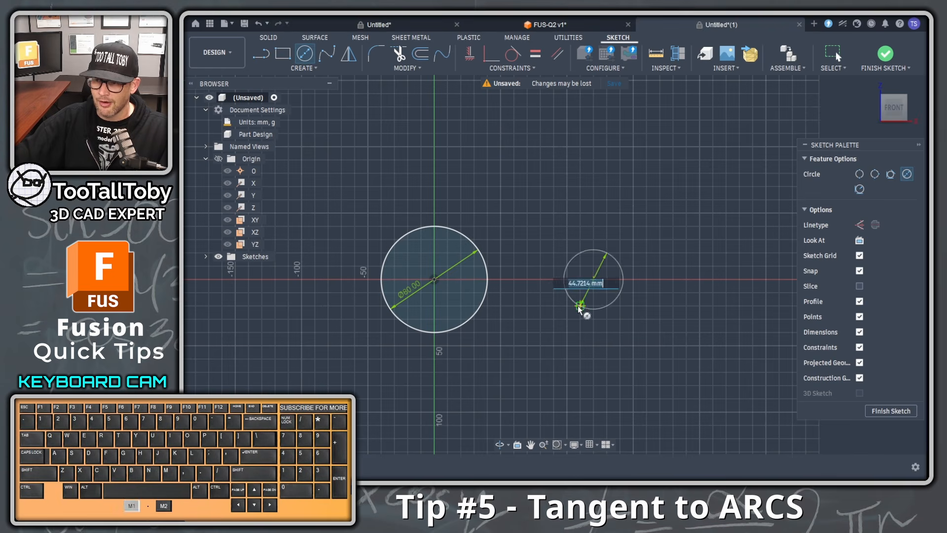
type("55")
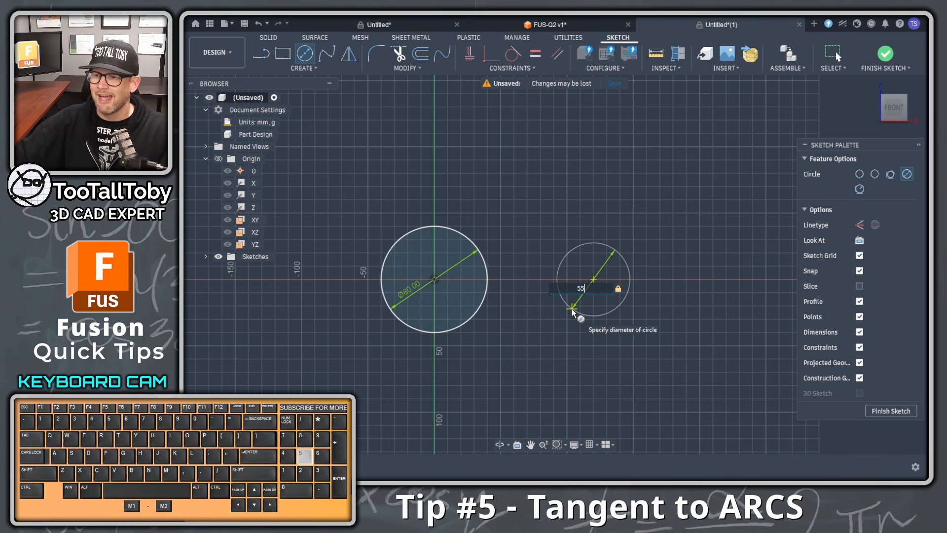
key("Tab")
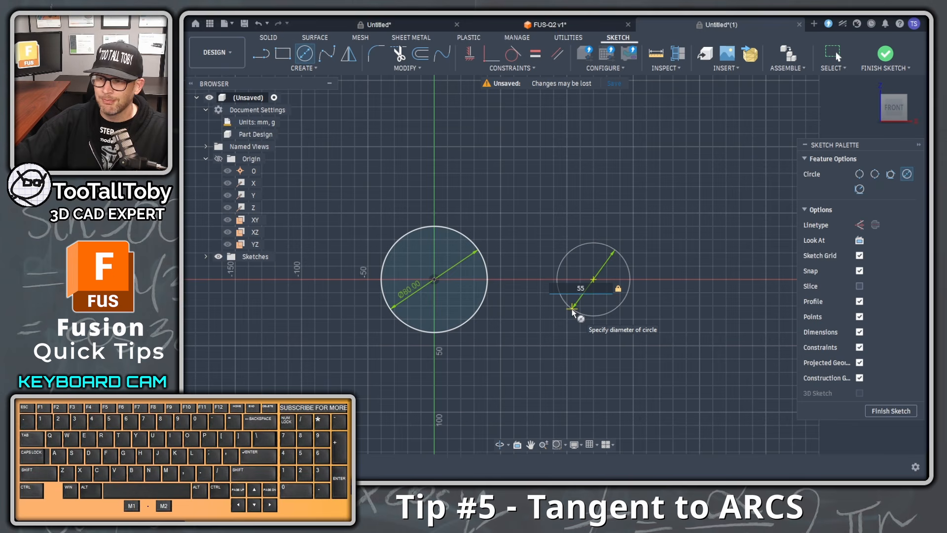
left_click(573, 309)
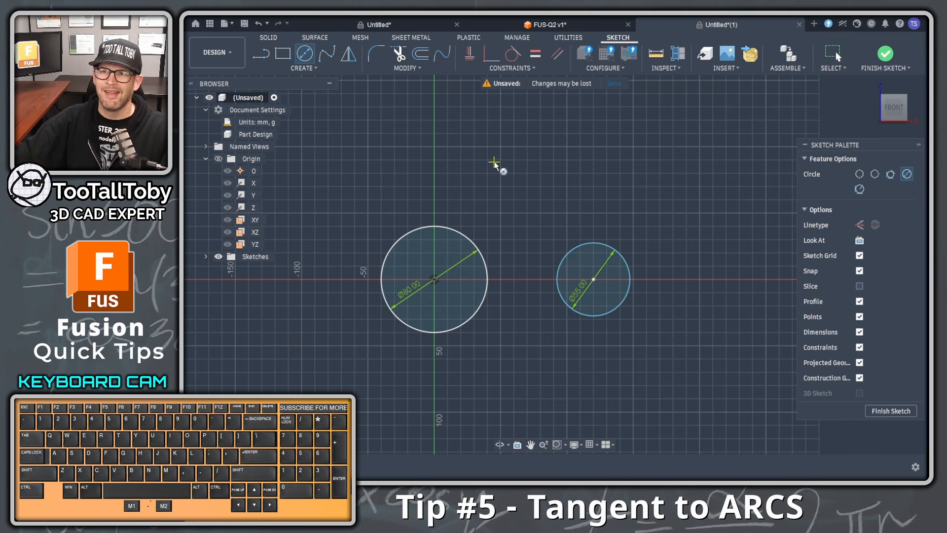
Draw a line from the upper right of the 80 mm circle to the upper left of the 55 mm circle.
type("sline")
left_click(508, 196)
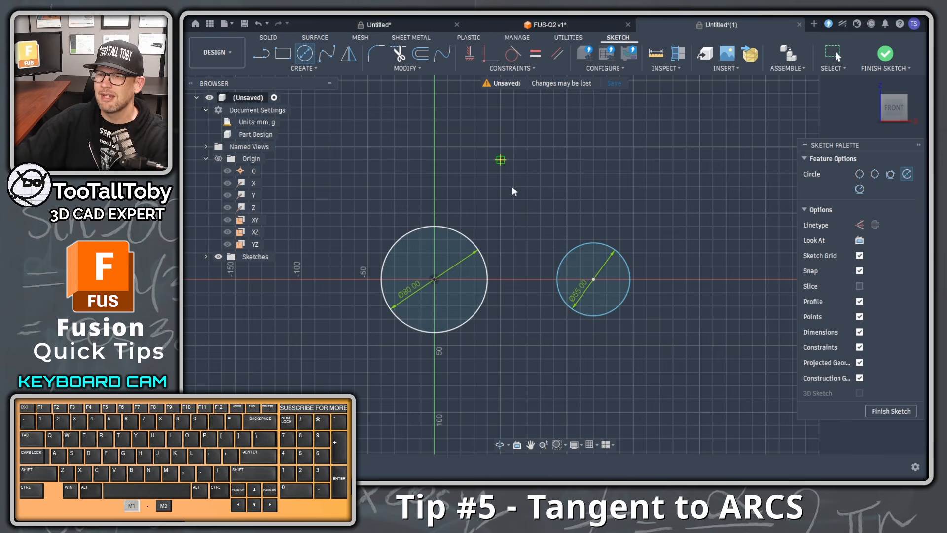
left_click(468, 239)
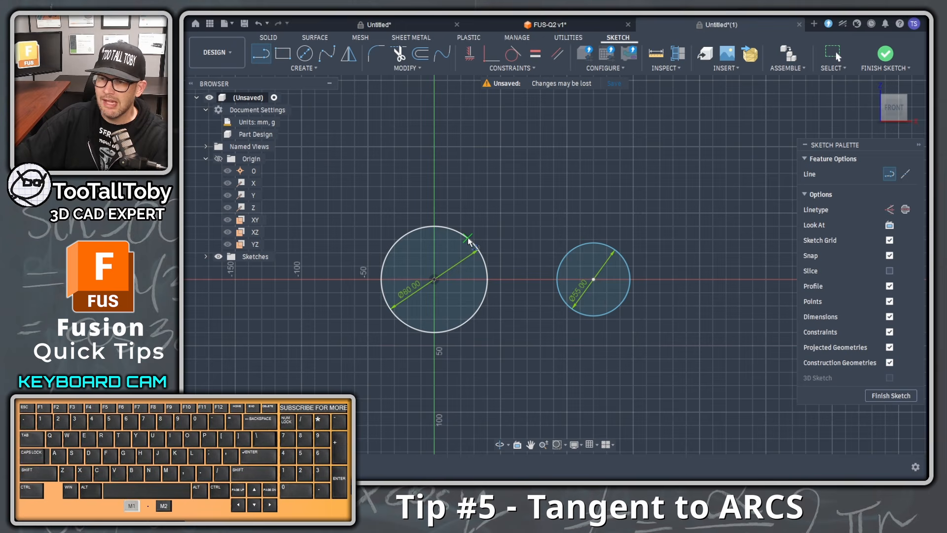
left_click(575, 250)
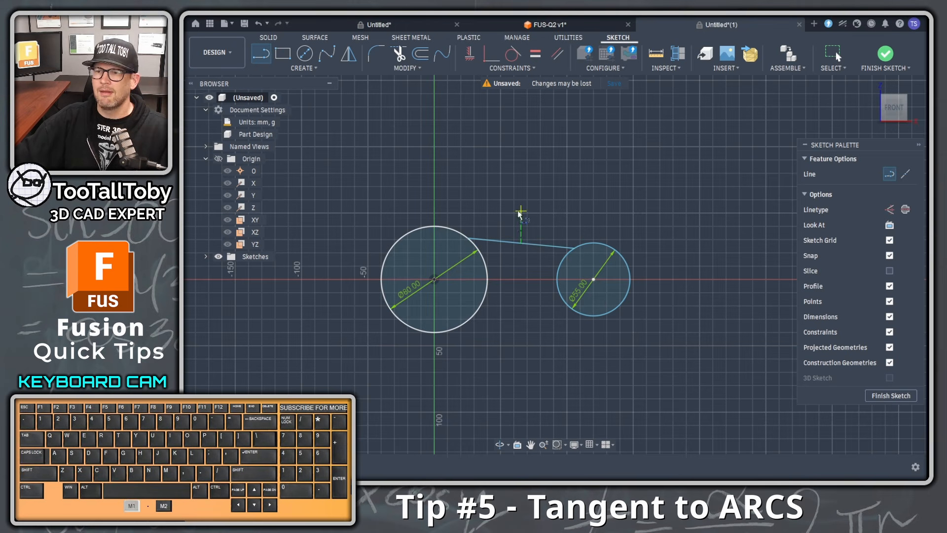
Delete the line connecting the 80 mm and 55 mm circles.
key("Escape")
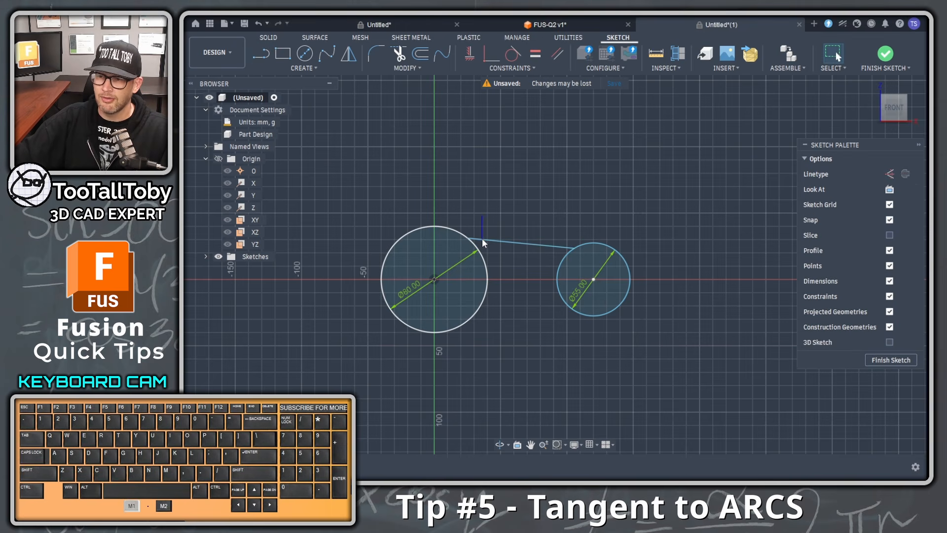
left_click(482, 239)
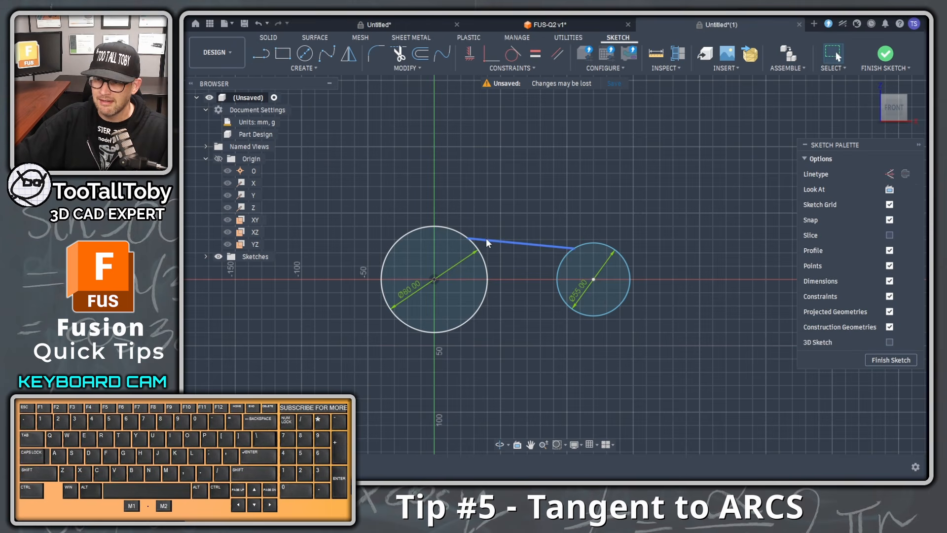
left_click(451, 230, "ctrl")
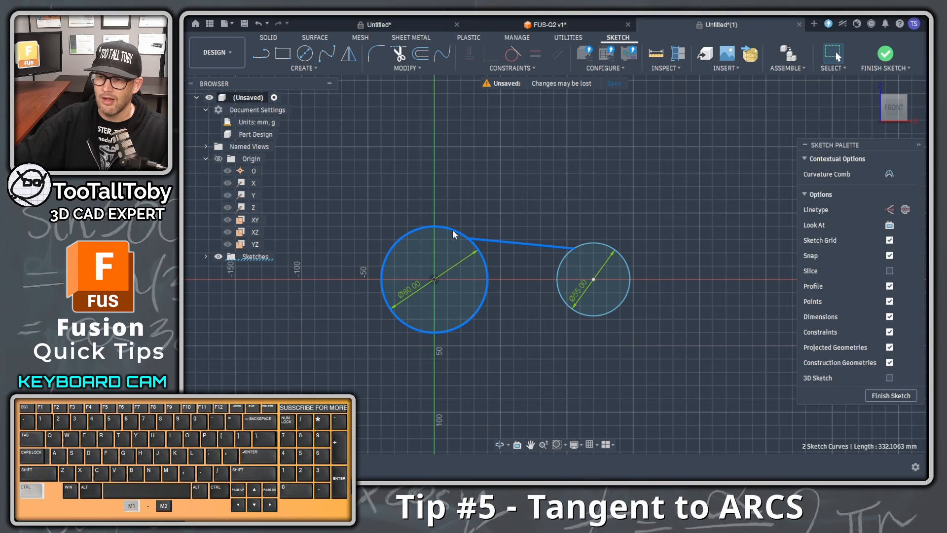
left_click(515, 52)
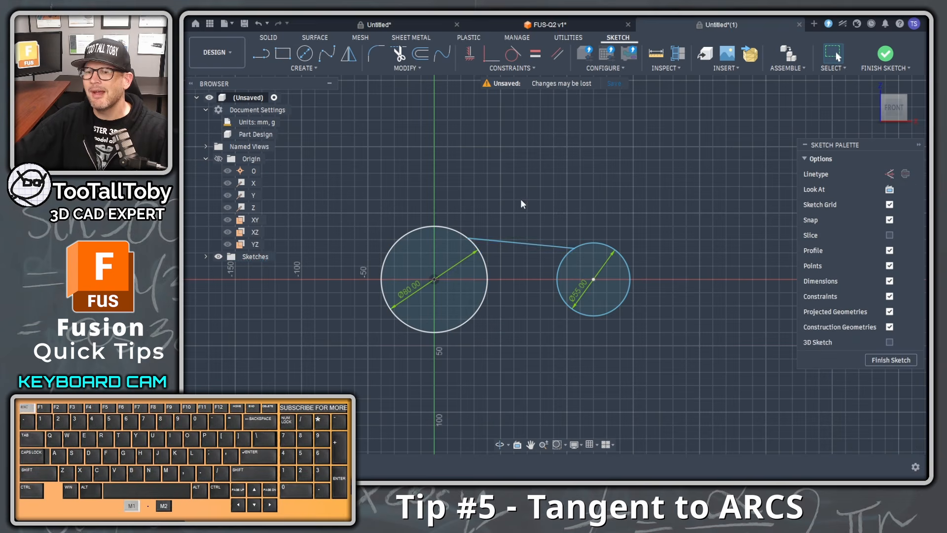
key("Delete")
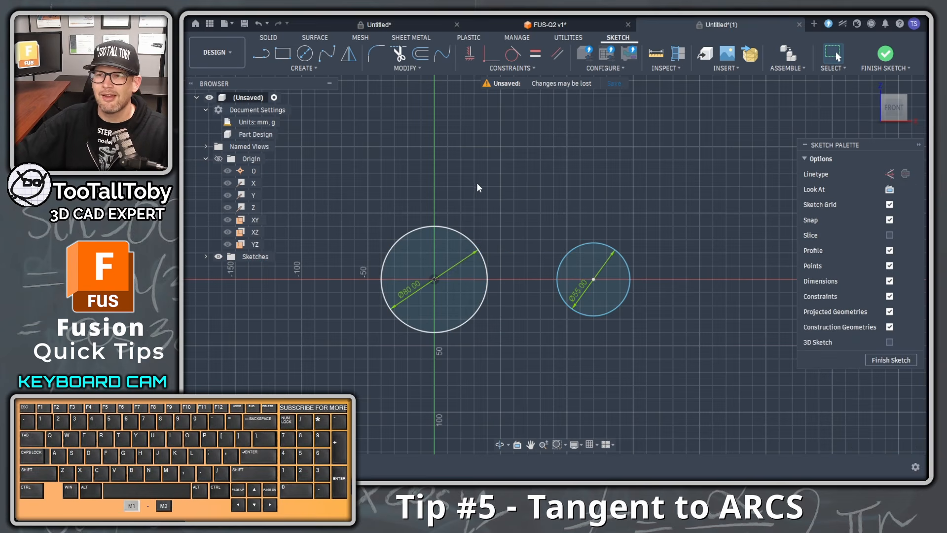
Draw a line about 119 mm long tangent to the upper sides of both circles.
key("s")
left_click(490, 204)
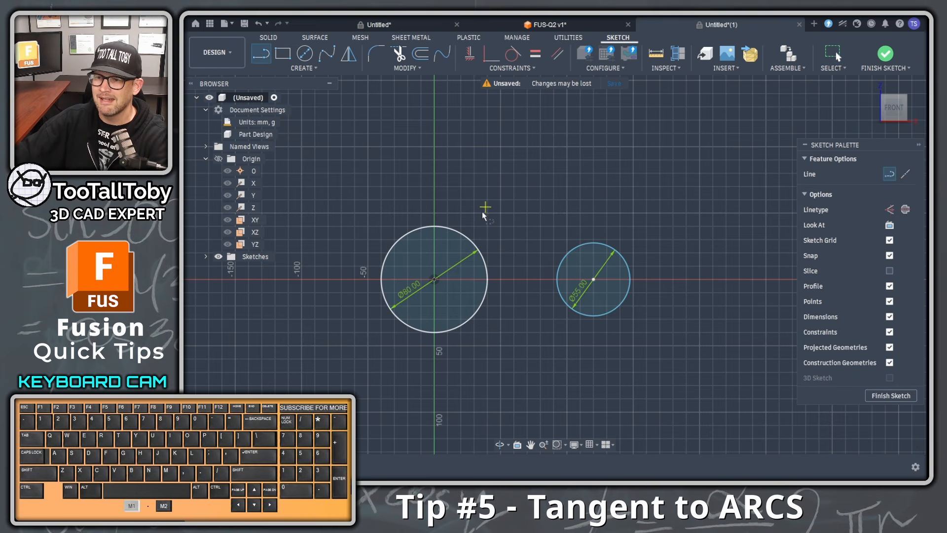
left_click(452, 229)
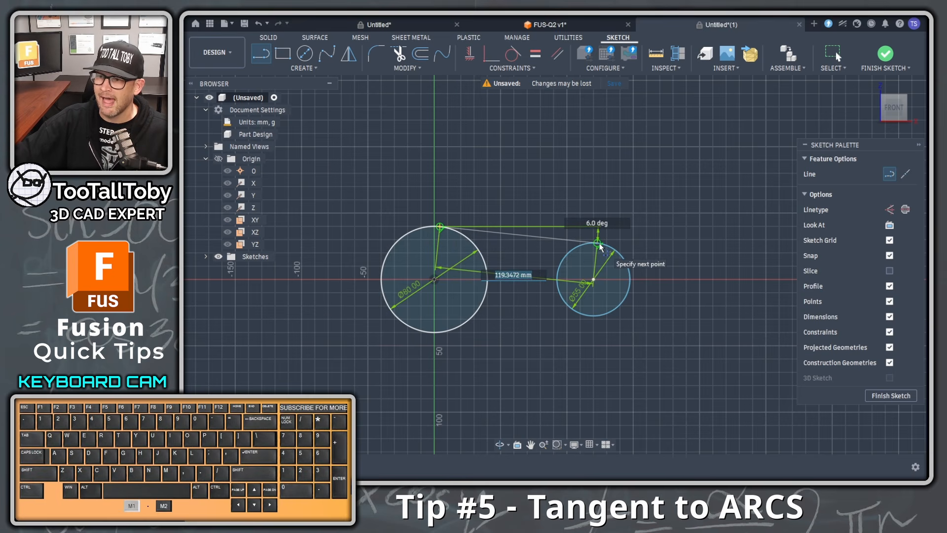
left_click(598, 244)
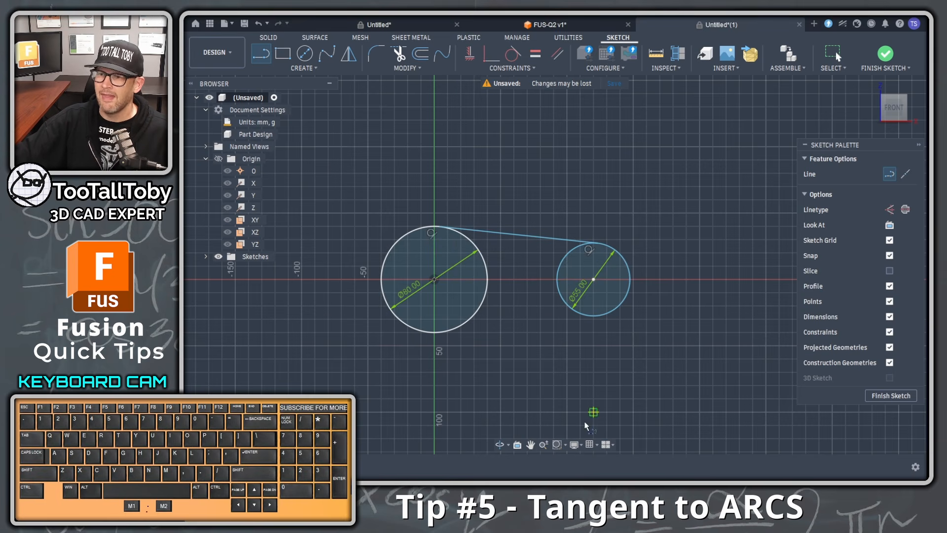
Draw a tangent line along the undersides of both circles and delete it again.
left_click(448, 333)
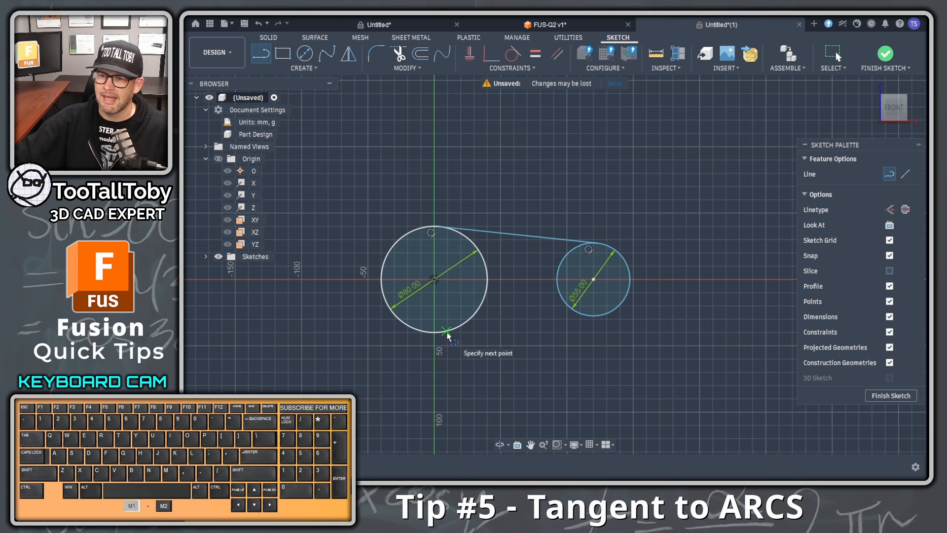
left_click_drag(448, 334, 598, 318)
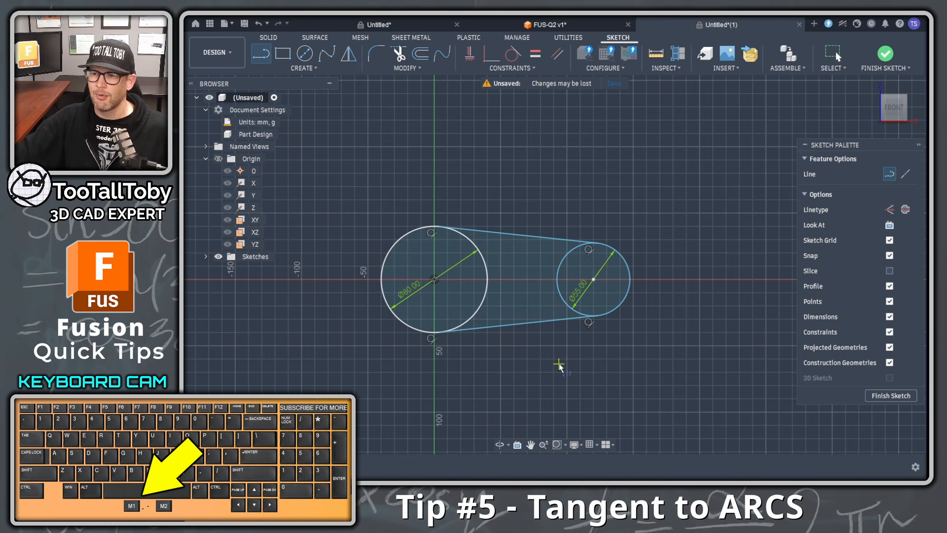
key("Escape")
left_click(526, 324)
key("Delete")
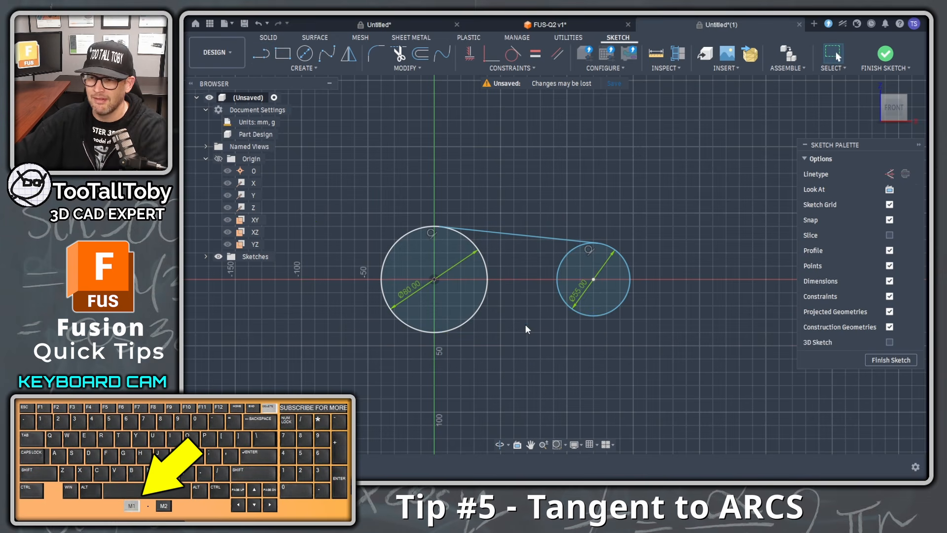
left_click(261, 53)
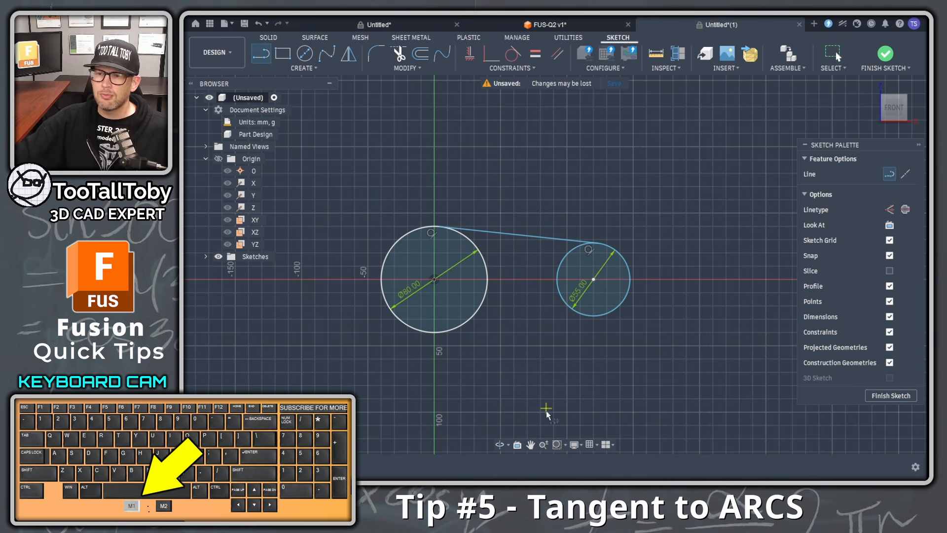
mouse_move(461, 324)
left_mouse_down()
mouse_move(548, 348)
mouse_move(563, 417)
mouse_move(543, 402)
mouse_move(515, 409)
mouse_move(568, 390)
mouse_move(523, 379)
left_mouse_up()
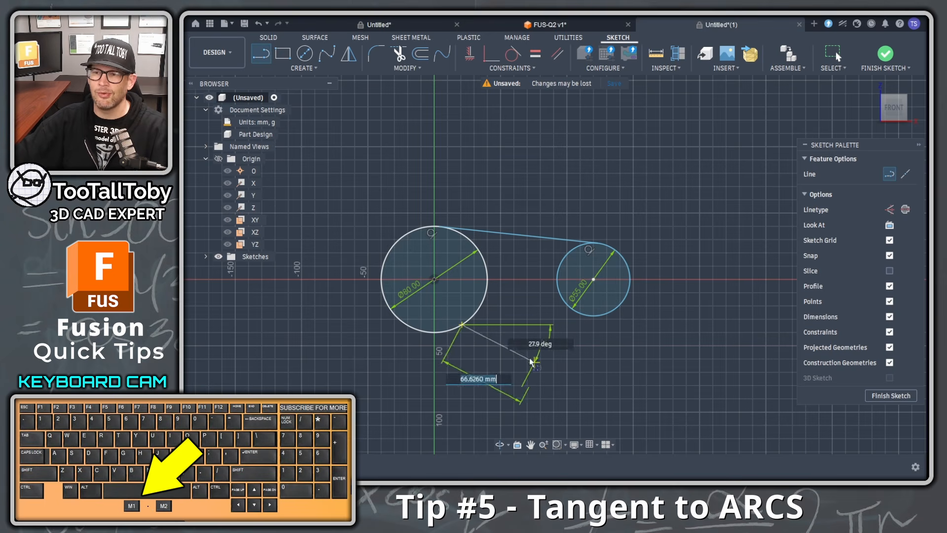
key("Escape")
Draw a line about 119 mm long tangent to the undersides of both circles.
left_click(261, 54)
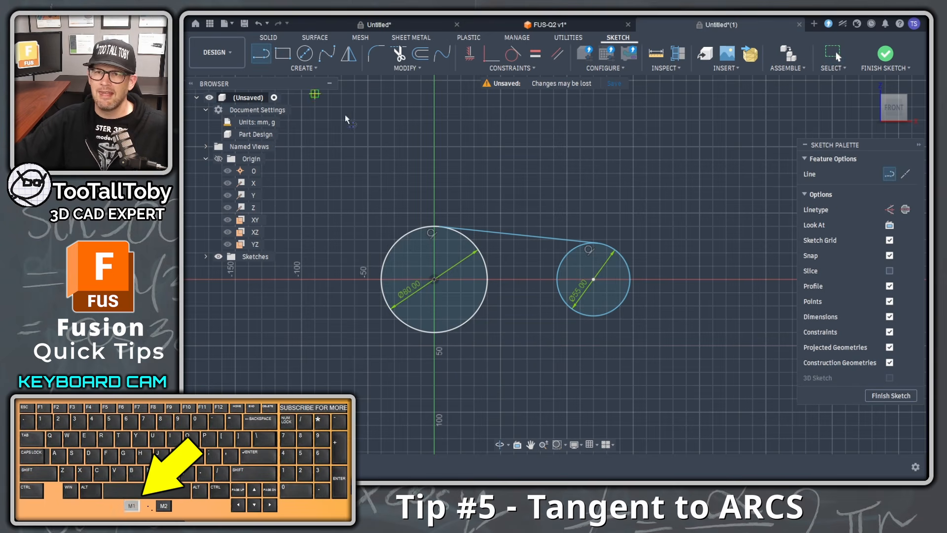
mouse_move(454, 329)
left_mouse_down()
mouse_move(572, 301)
mouse_move(520, 322)
mouse_move(491, 377)
mouse_move(518, 360)
mouse_move(508, 296)
mouse_move(550, 332)
mouse_move(599, 317)
left_mouse_up()
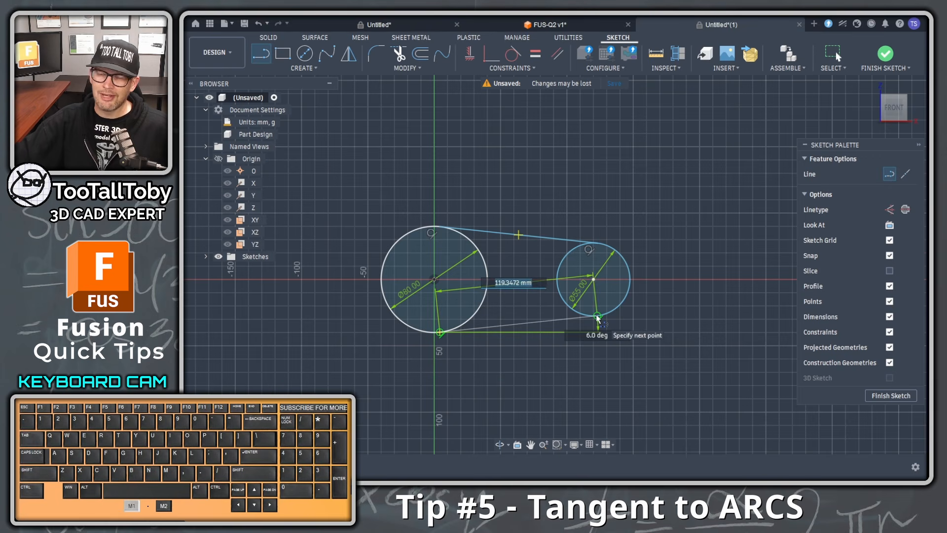
left_click_drag(597, 317, 597, 317)
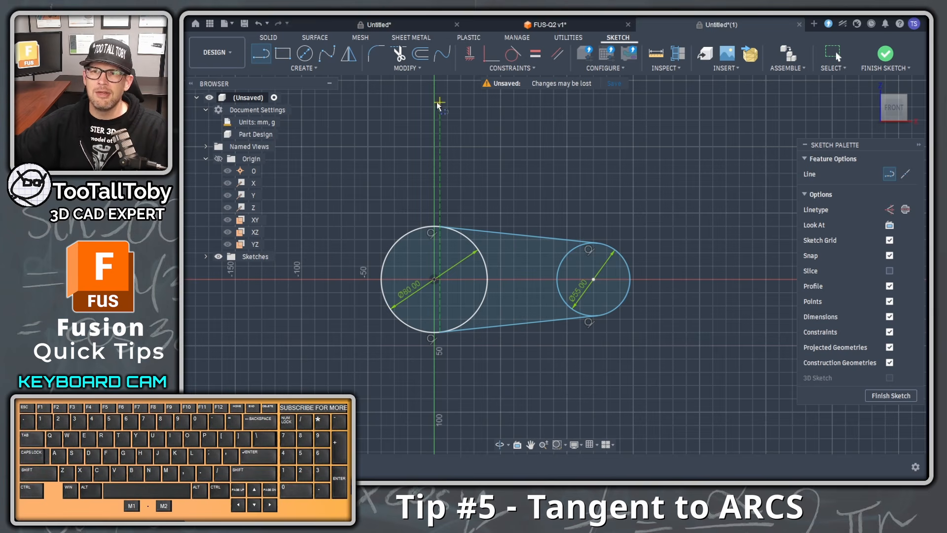
Dimension the horizontal distance between the centres of the two circles, placing it above them.
key("s")
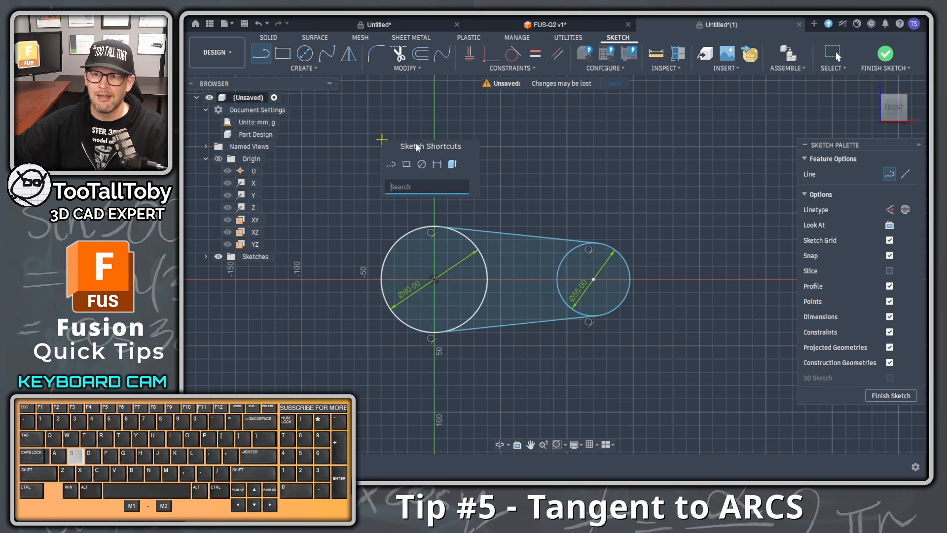
left_click(434, 162)
key("d")
left_click(403, 246)
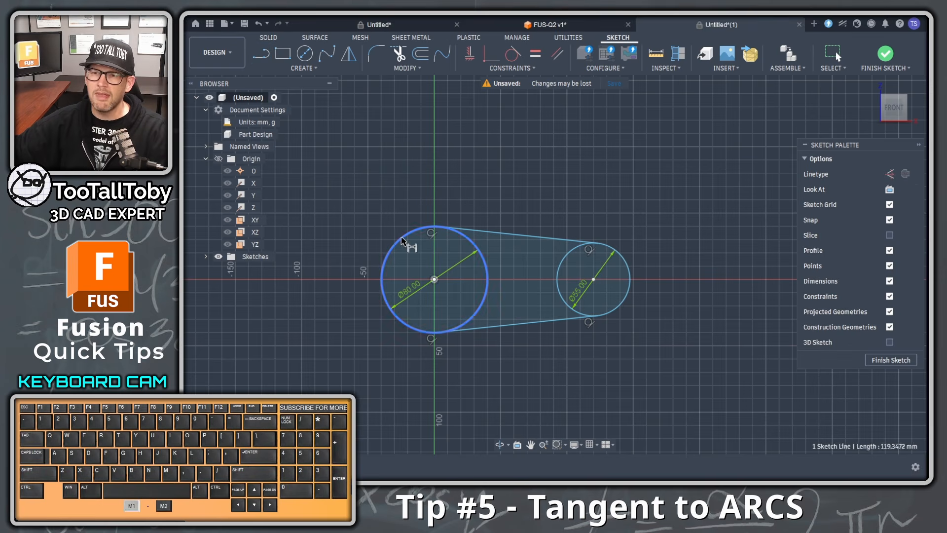
left_click(626, 268)
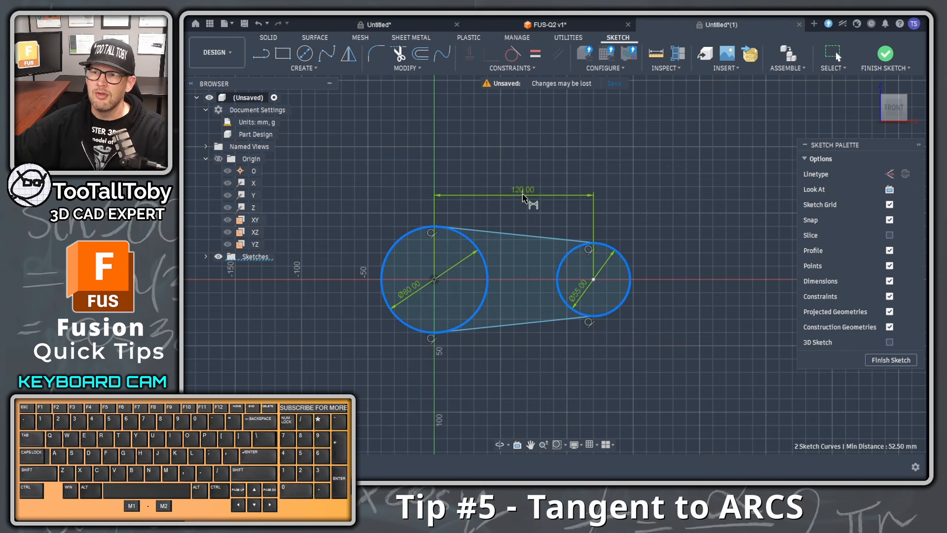
left_click(530, 183)
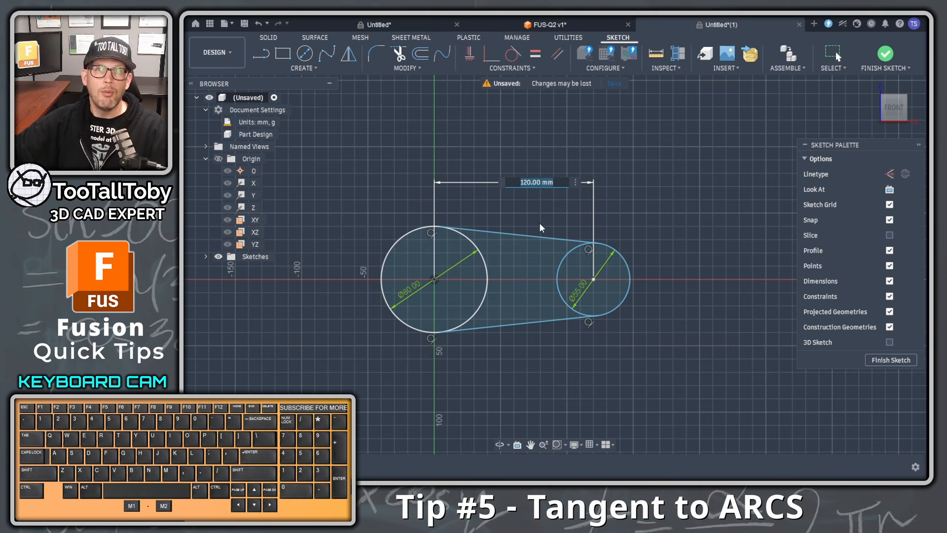
Delete the centre-to-centre dimension above the circles.
key("Escape")
left_click(525, 182)
key("Delete")
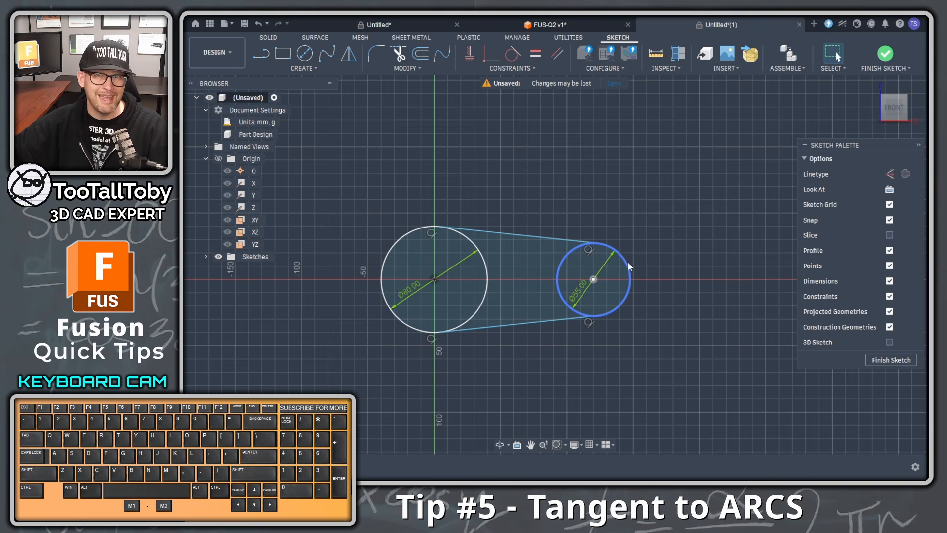
Dimension the overall length between the circles' outer edges with the Pick Circle/Arc Tangent option and set it to 180 mm.
key("s")
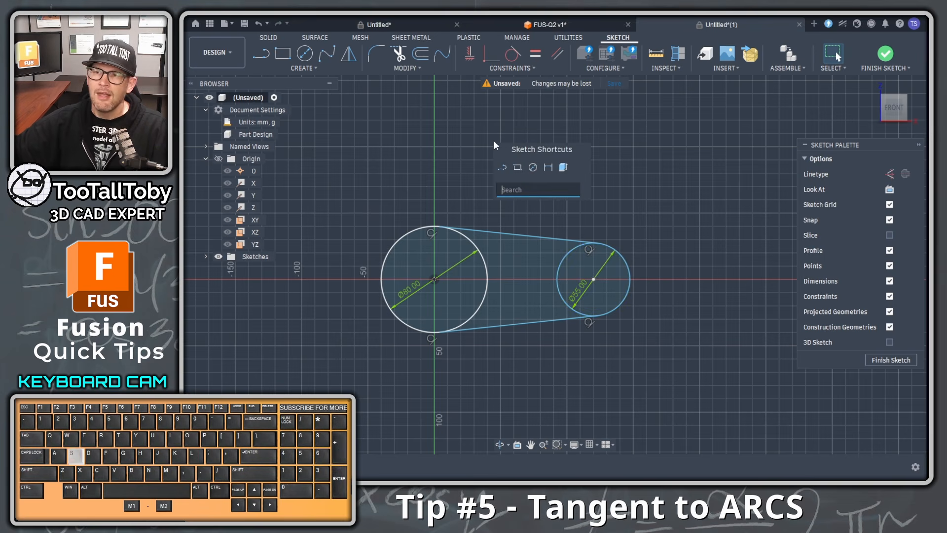
left_click(547, 168)
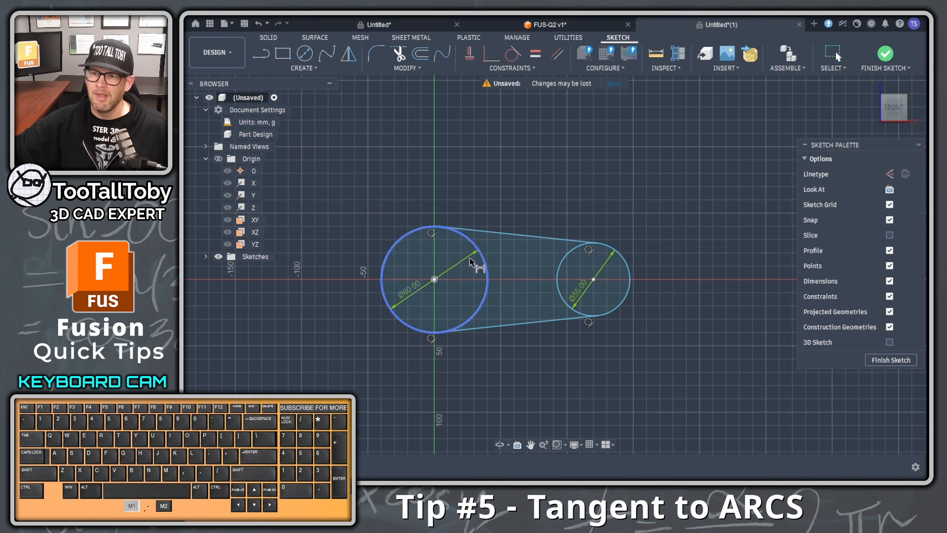
right_click(382, 277)
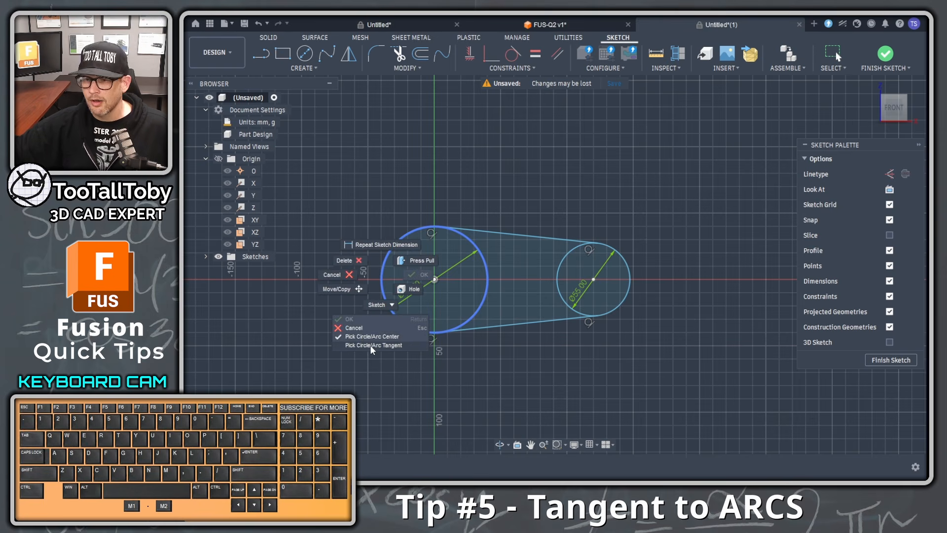
left_click(397, 345)
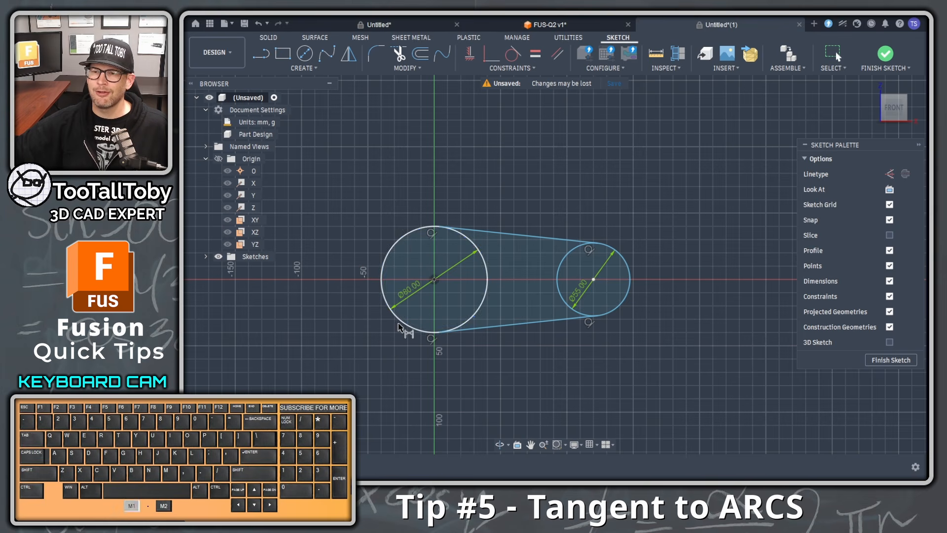
left_click(381, 279)
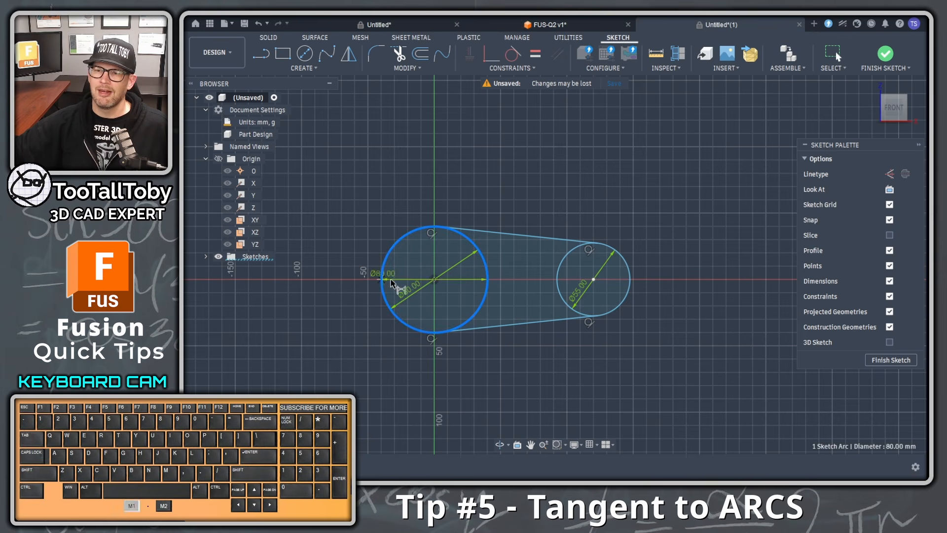
left_click(630, 279)
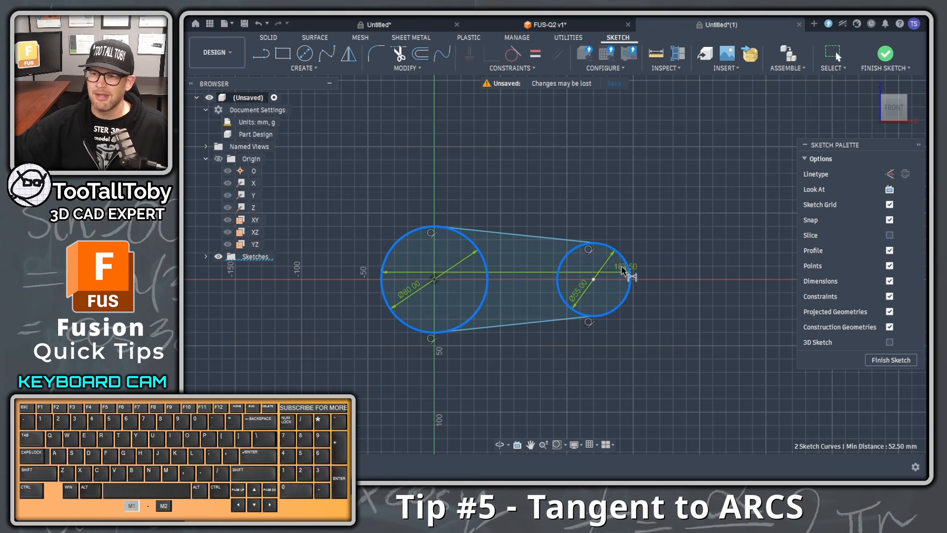
left_click(496, 159)
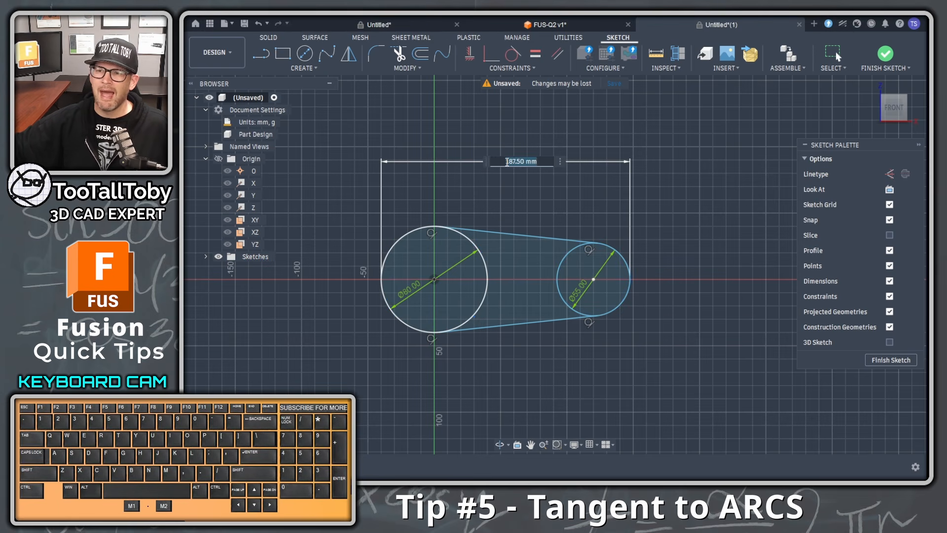
type("180")
key("Return")
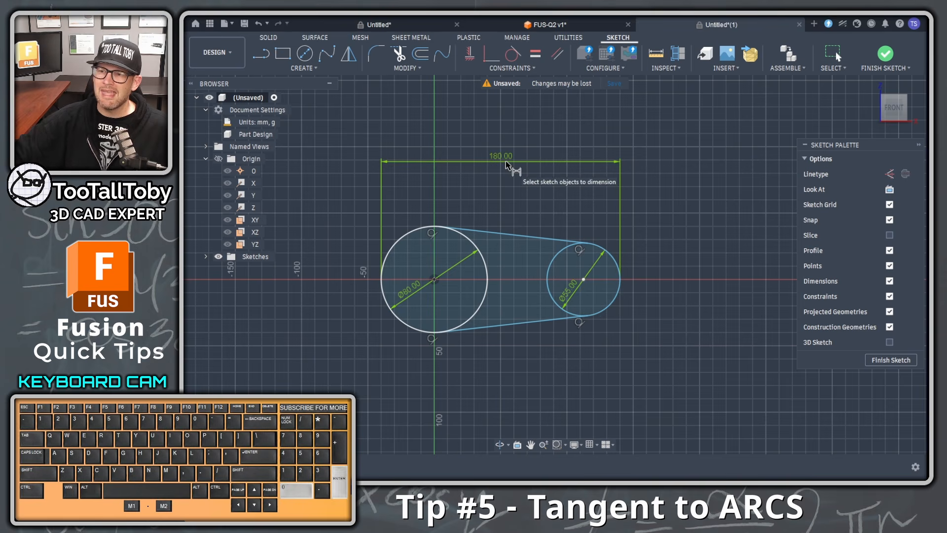